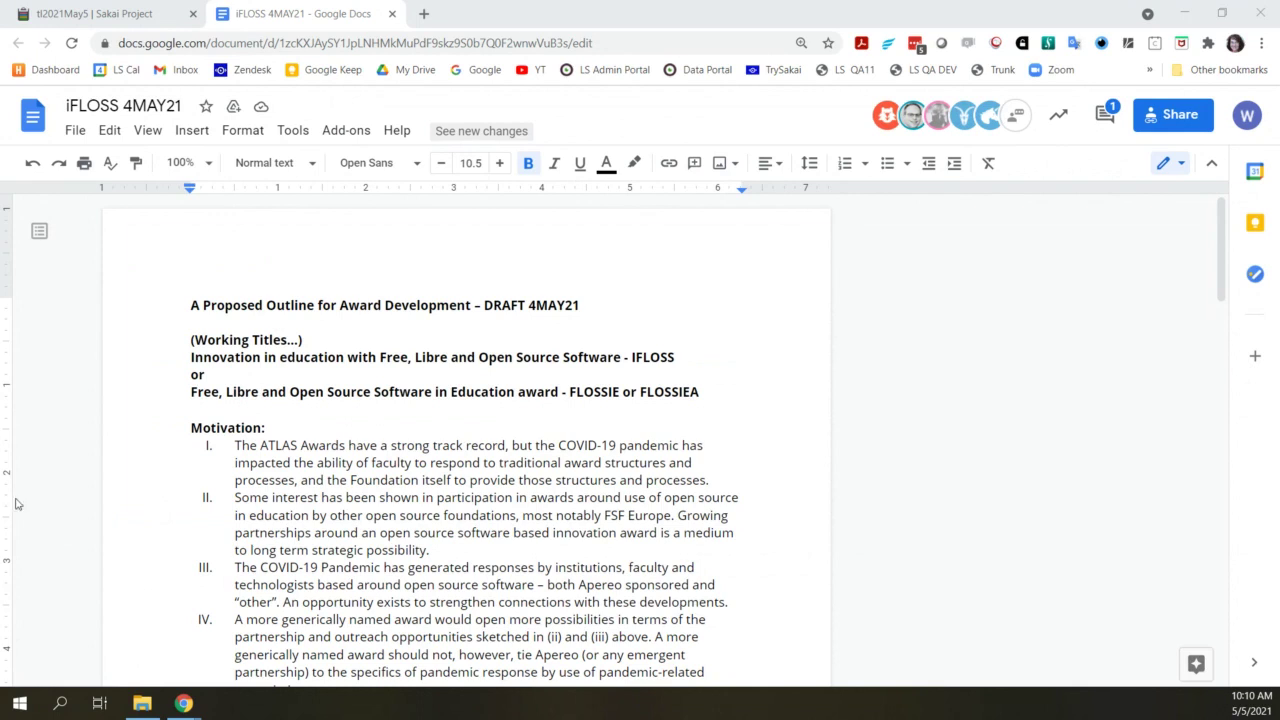
Scroll the iFLOSS 4MAY21 doc down to the Draft Appeal and single-track application checklist
scroll(135, 469, "down", 2)
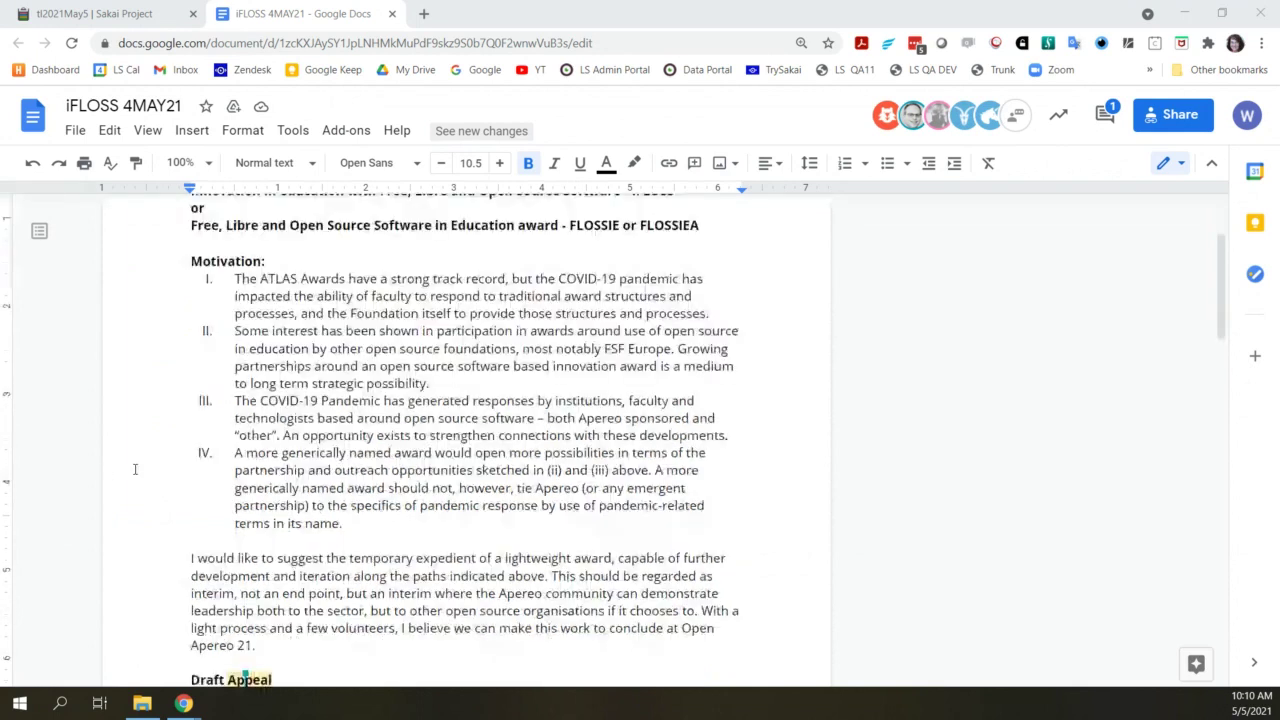
scroll(135, 469, "down", 1)
scroll(135, 469, "down", 1)
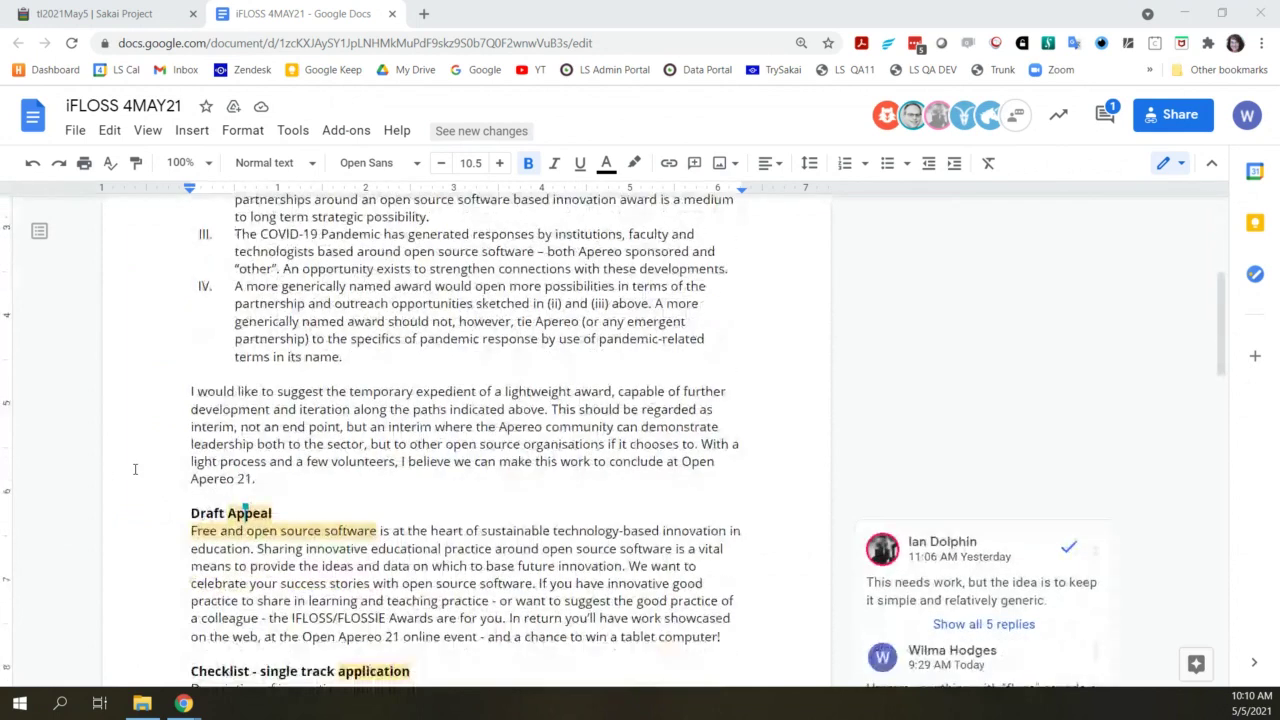
scroll(135, 469, "down", 1)
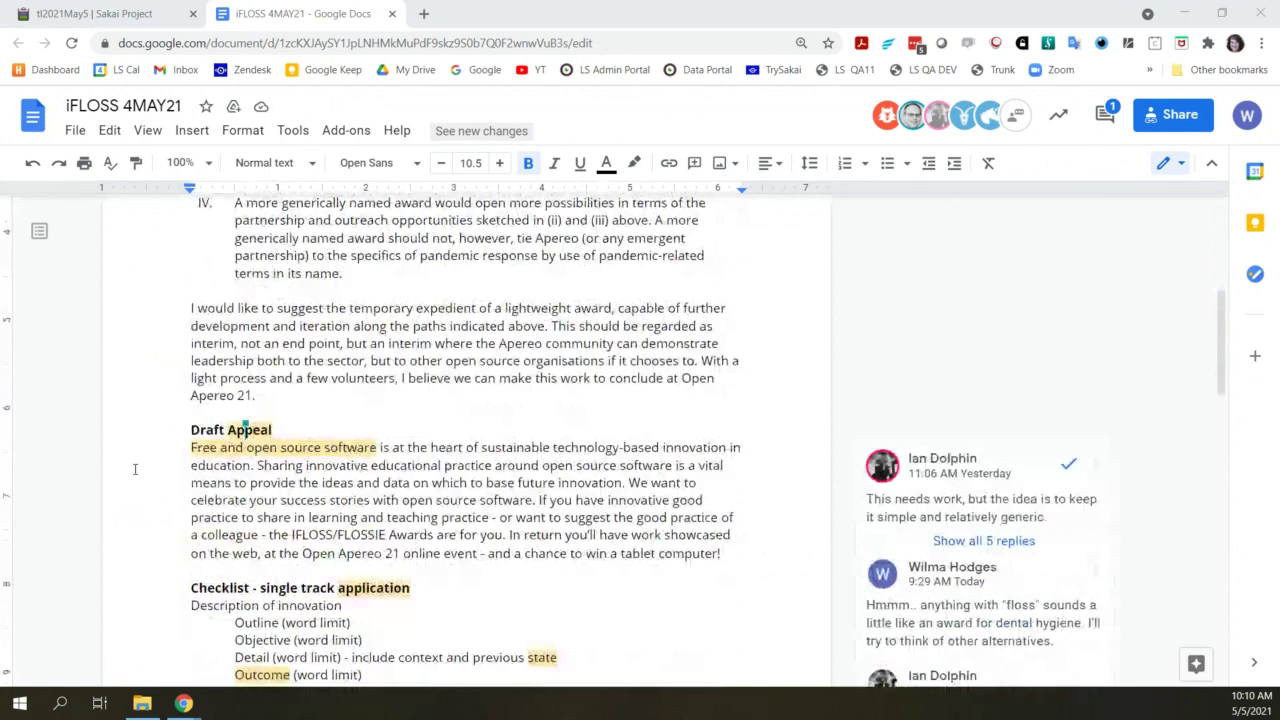
scroll(135, 469, "down", 1)
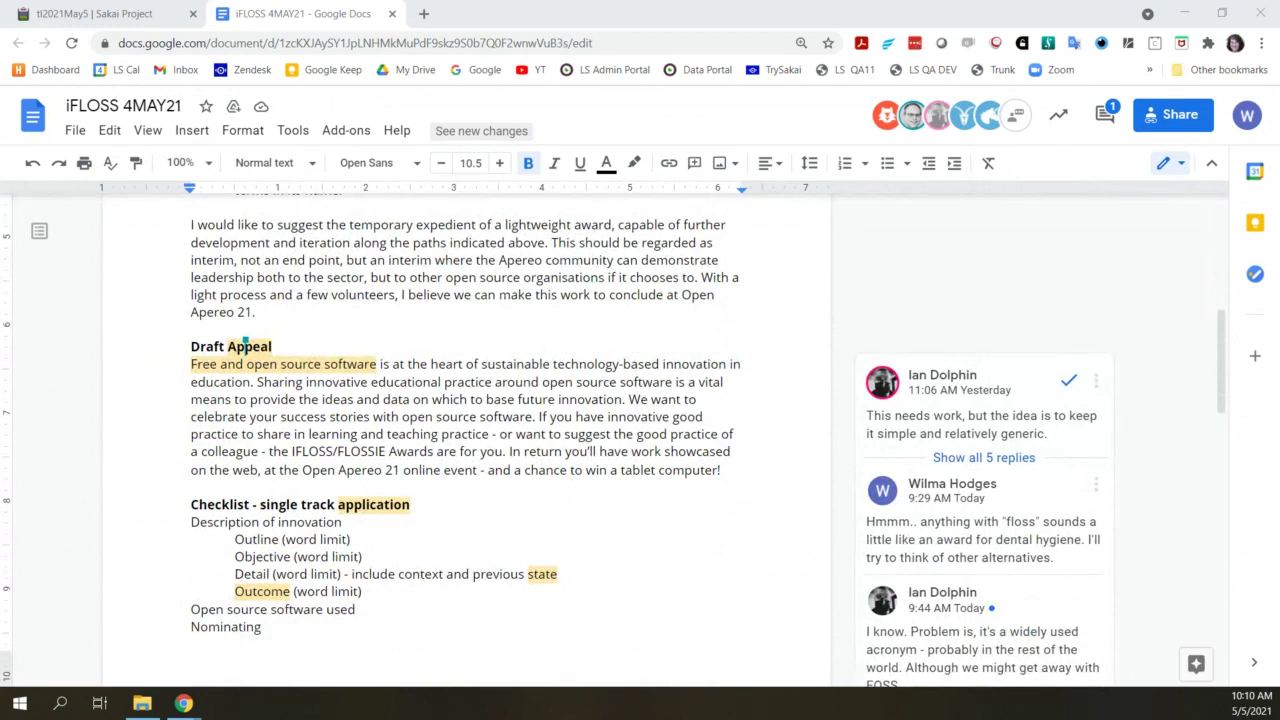
left_click_drag(0, 270, 178, 272)
left_click(562, 15)
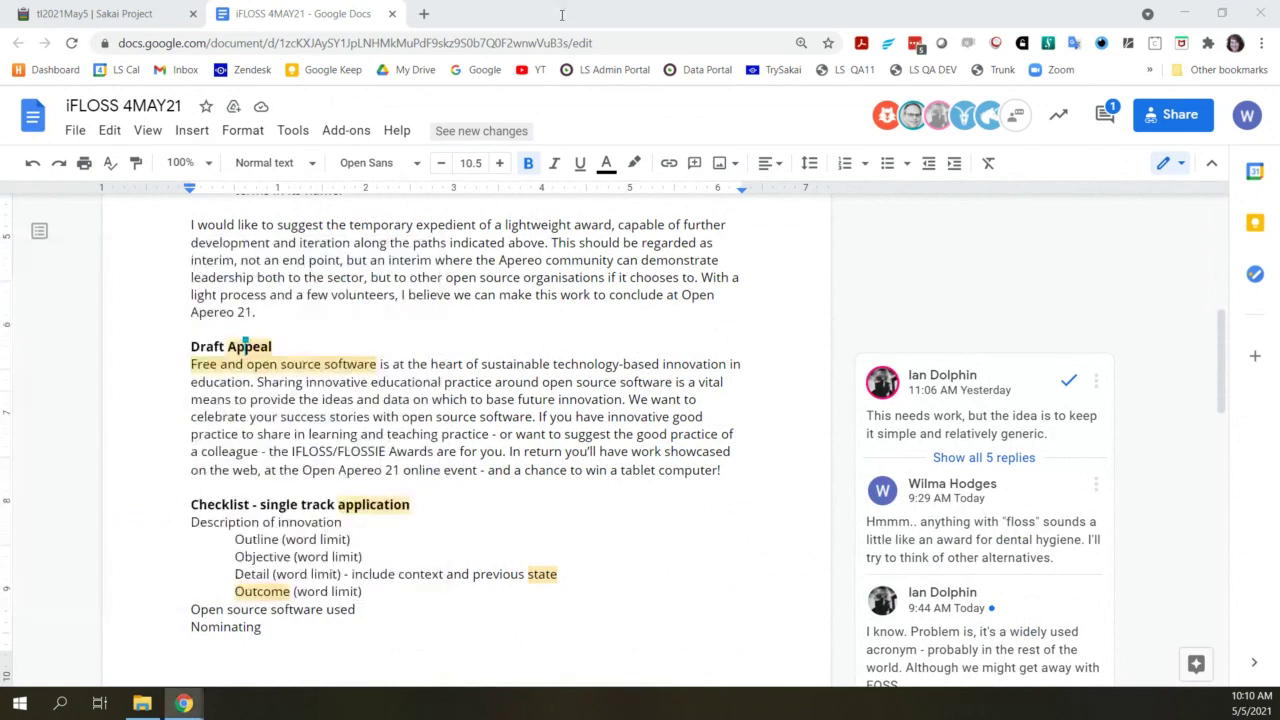
Merge the Adapted Marist Criteria doc into this window as a tab and skim its criteria
left_click_drag(562, 15, 510, 14)
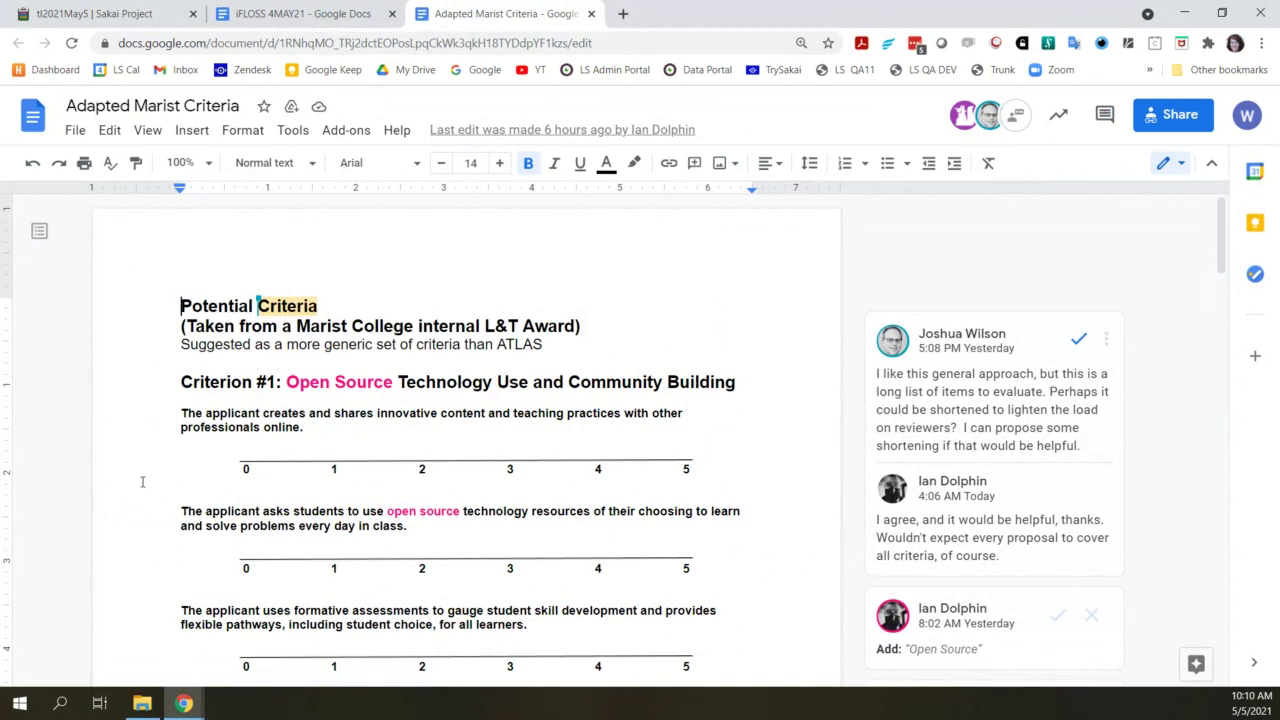
scroll(142, 482, "down", 1)
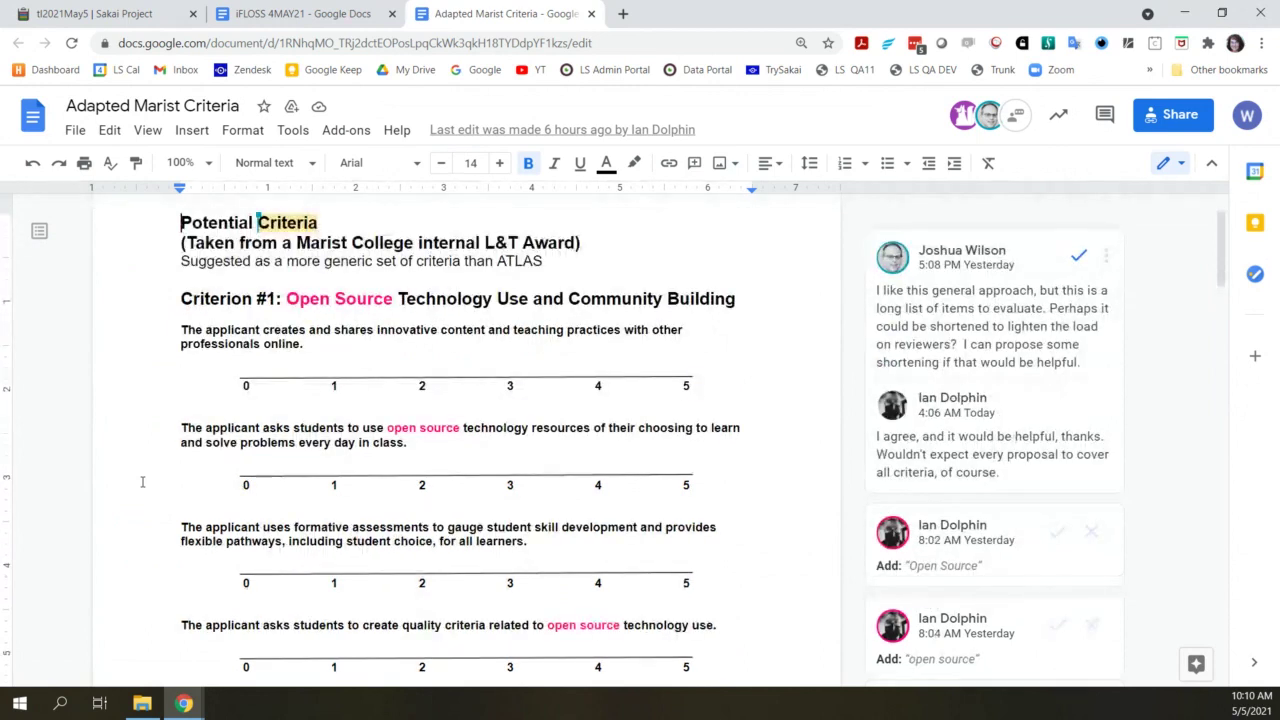
scroll(142, 482, "down", 1)
scroll(142, 482, "down", 1)
scroll(142, 482, "down", 5)
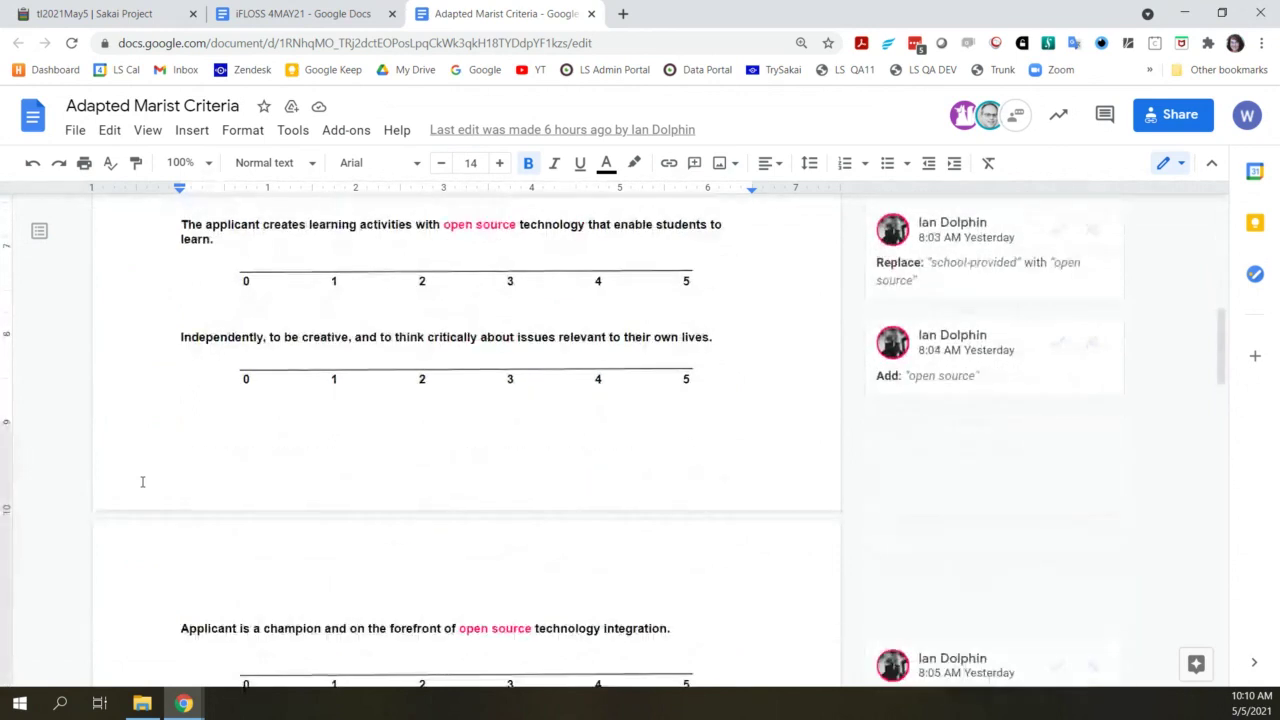
scroll(142, 482, "up", 5)
scroll(142, 482, "up", 3)
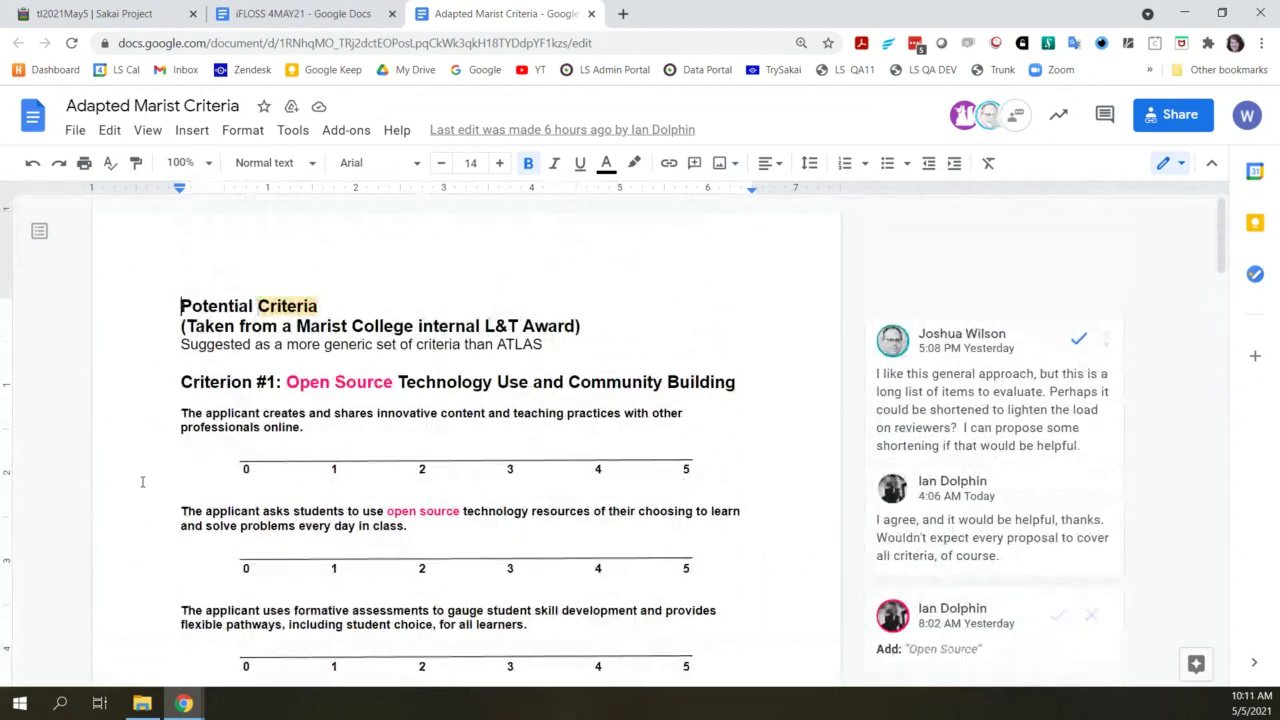
scroll(142, 482, "down", 1)
scroll(142, 482, "down", 1)
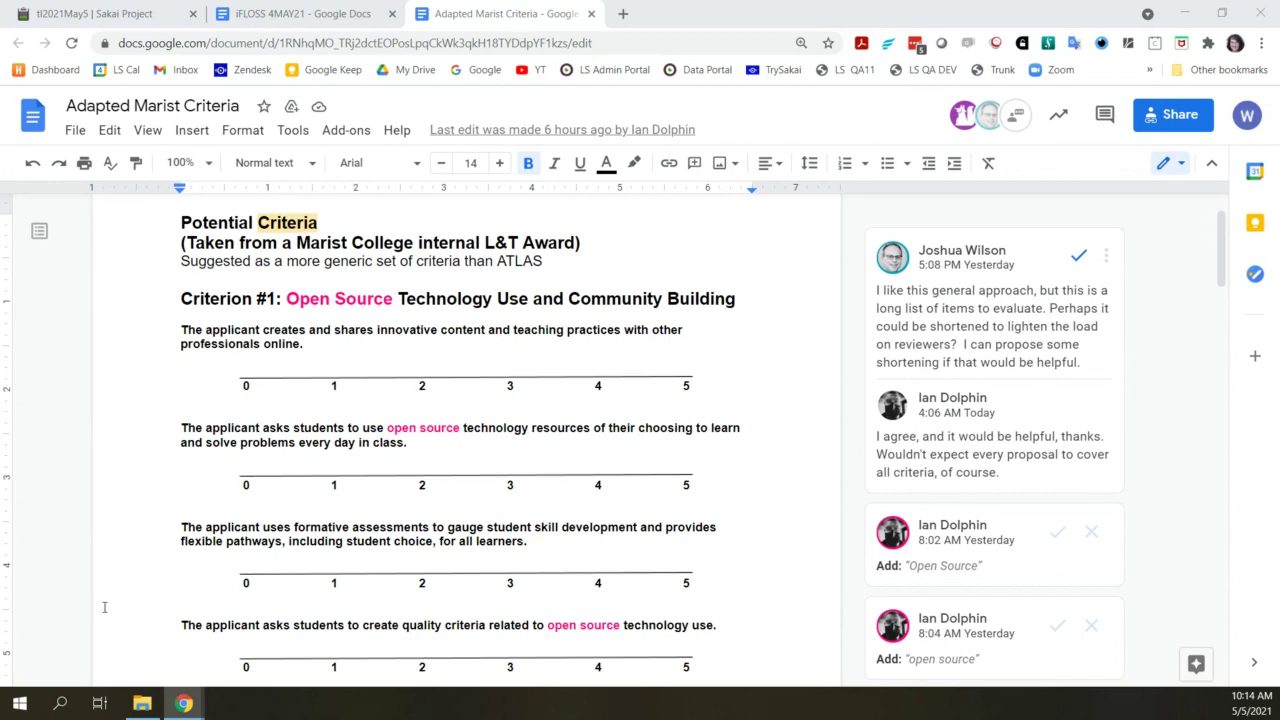
scroll(219, 593, "down", 2)
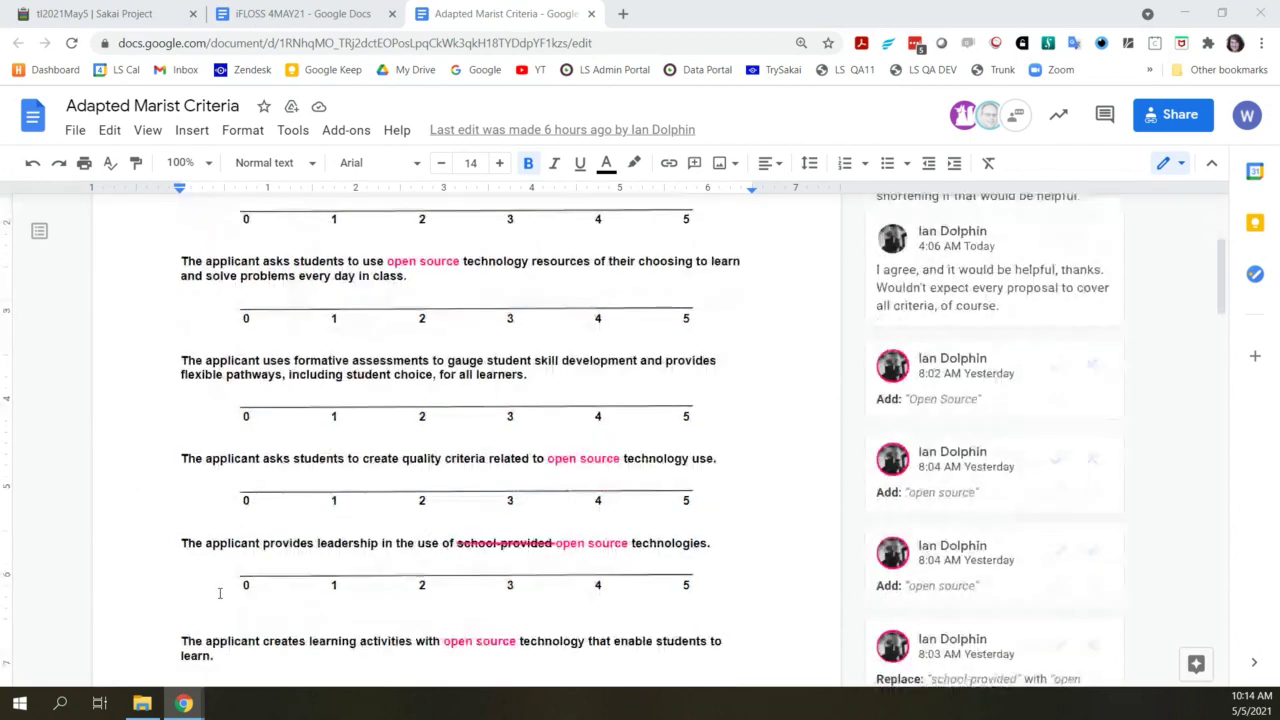
scroll(219, 593, "down", 12)
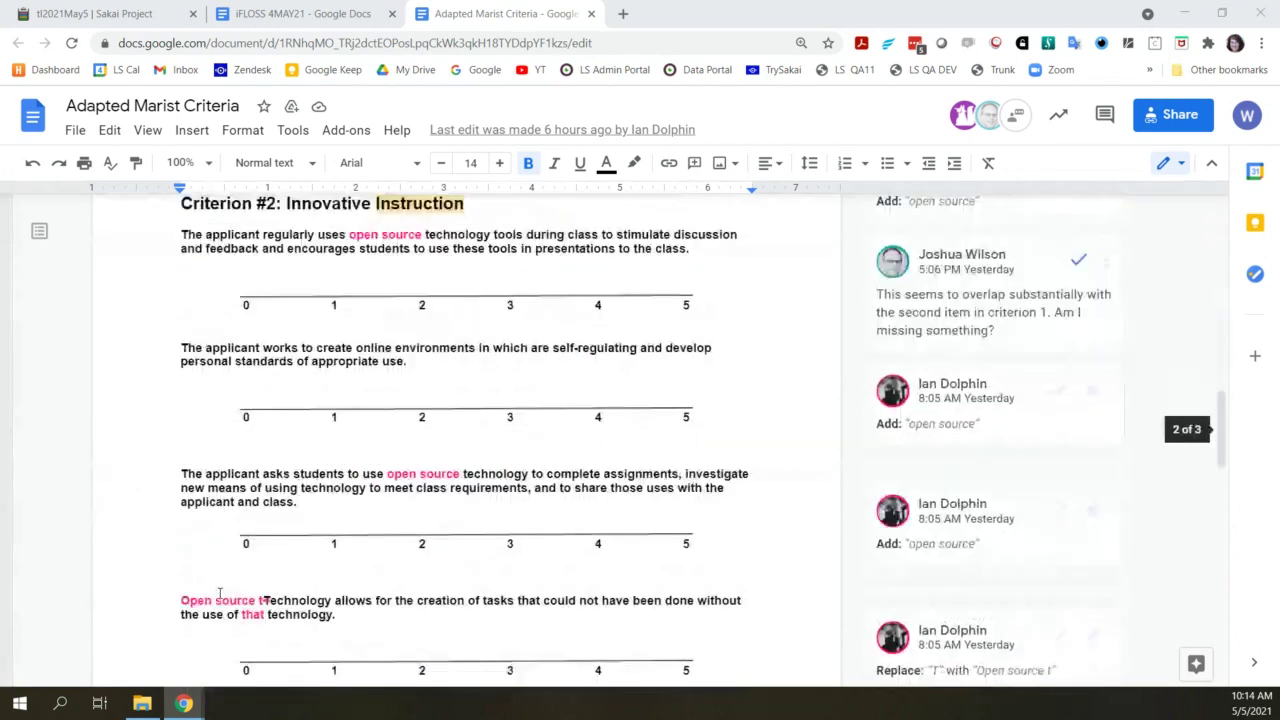
scroll(219, 593, "down", 10)
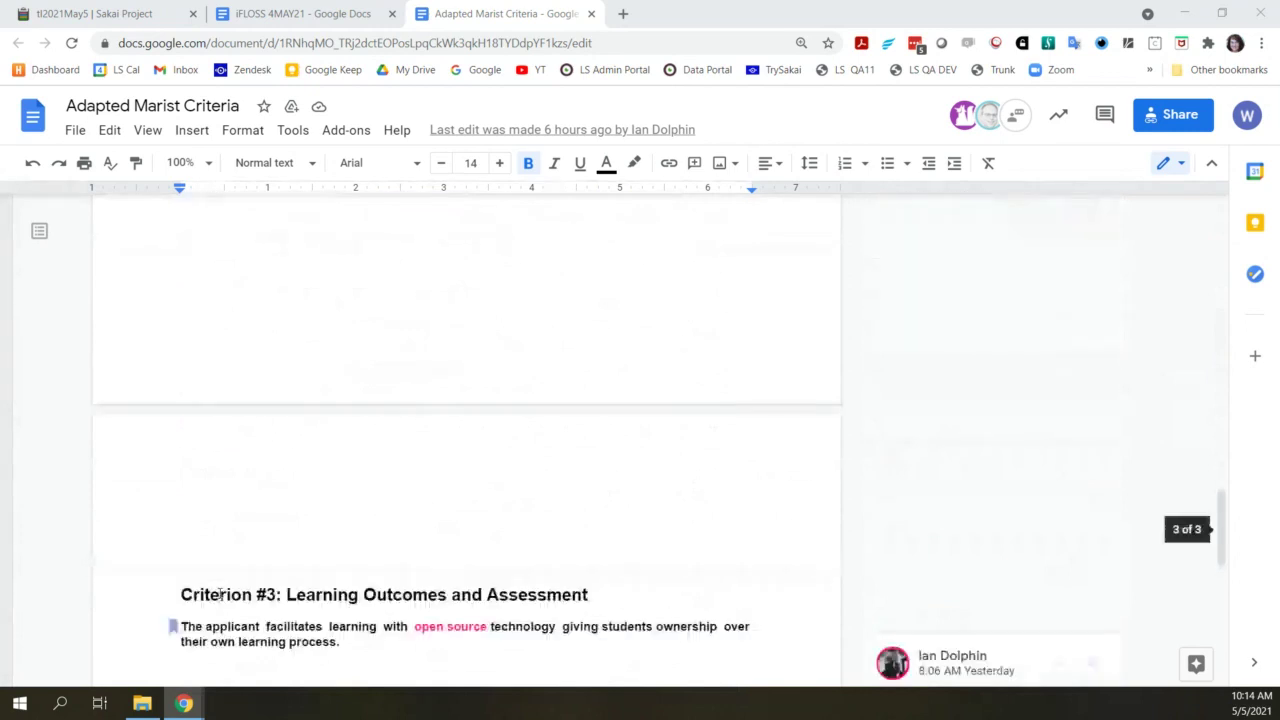
scroll(219, 593, "down", 4)
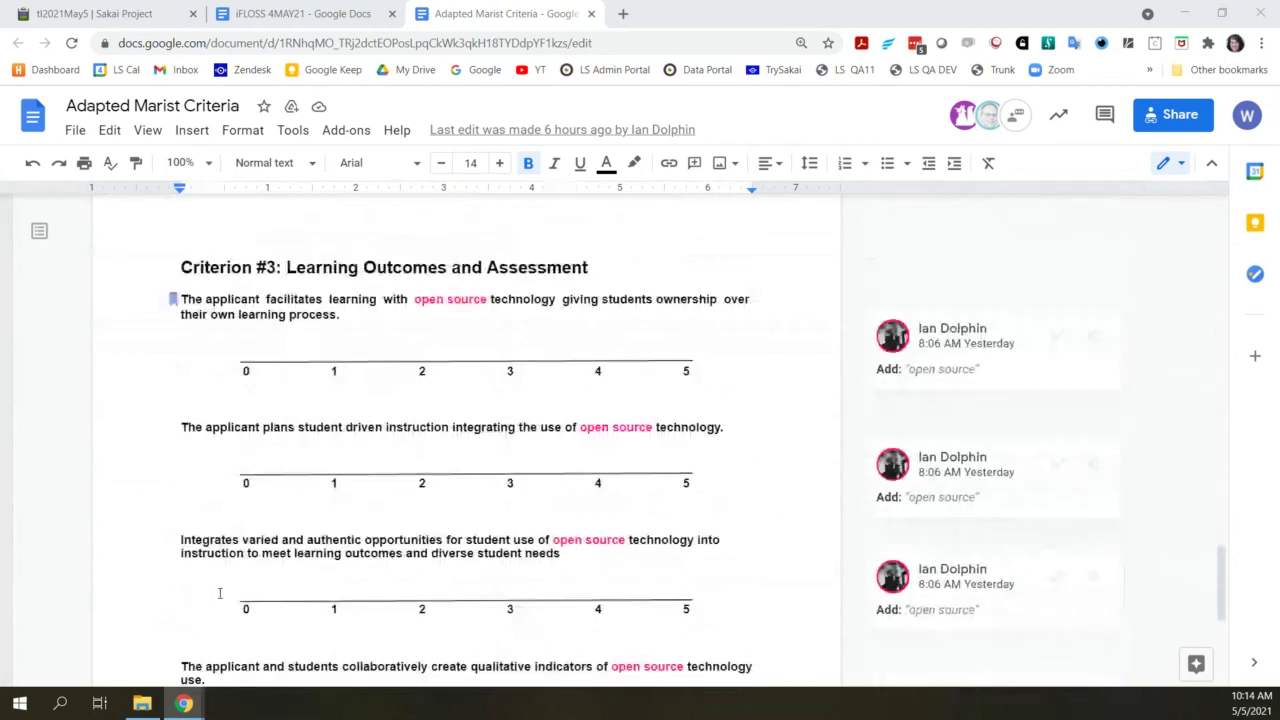
scroll(219, 593, "down", 2)
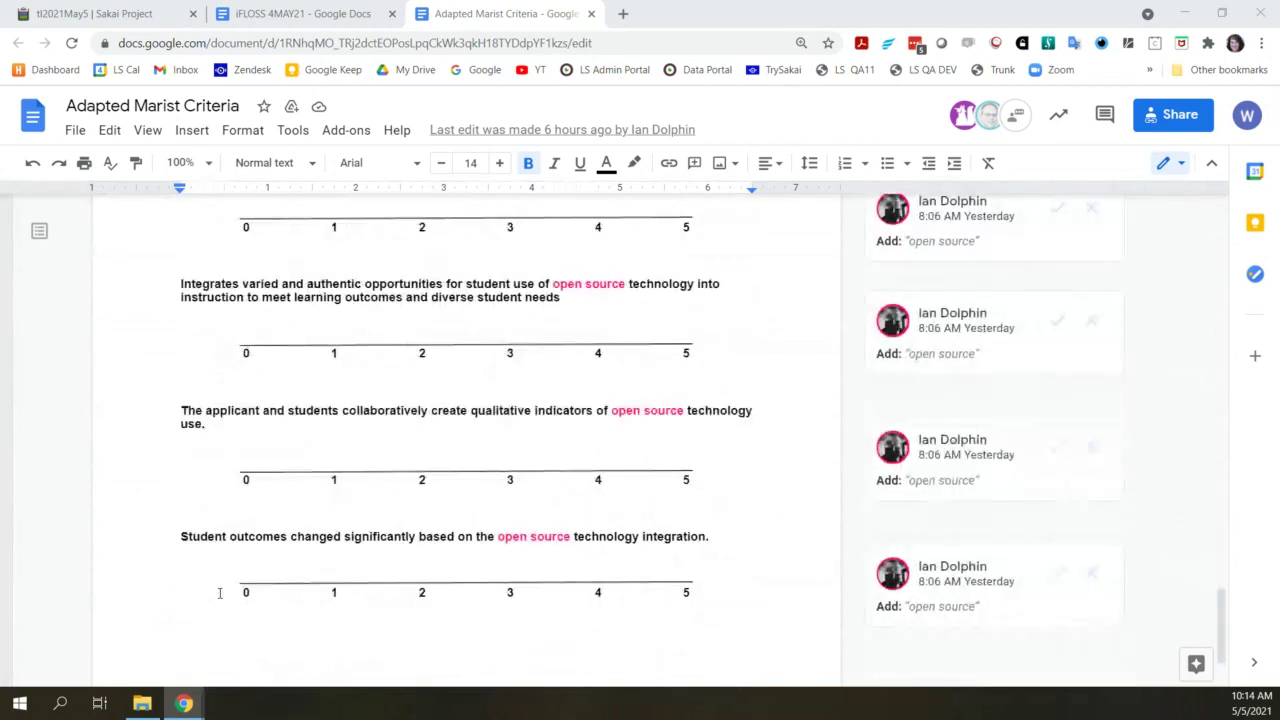
scroll(219, 593, "up", 3)
scroll(193, 598, "down", 1)
scroll(193, 598, "down", 4)
scroll(192, 614, "up", 3)
scroll(194, 620, "up", 3)
scroll(194, 620, "down", 10)
scroll(194, 620, "up", 1)
scroll(194, 620, "up", 6)
scroll(194, 620, "up", 6)
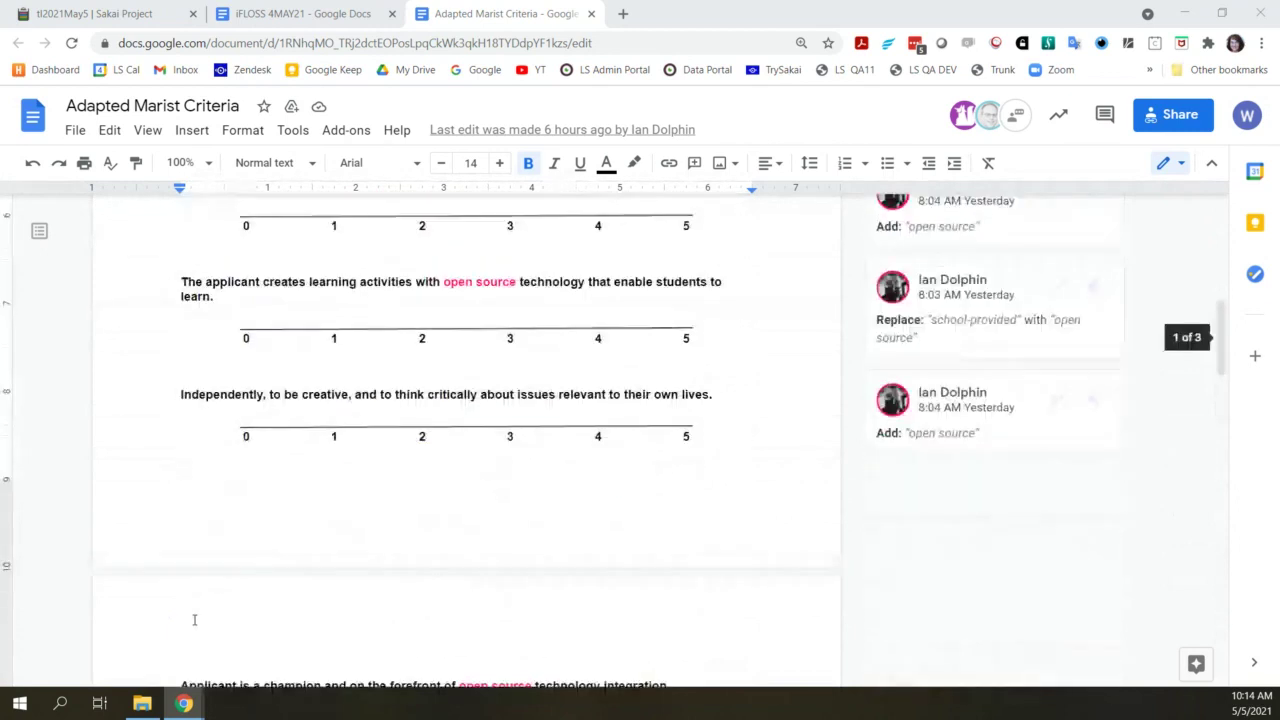
scroll(194, 620, "up", 3)
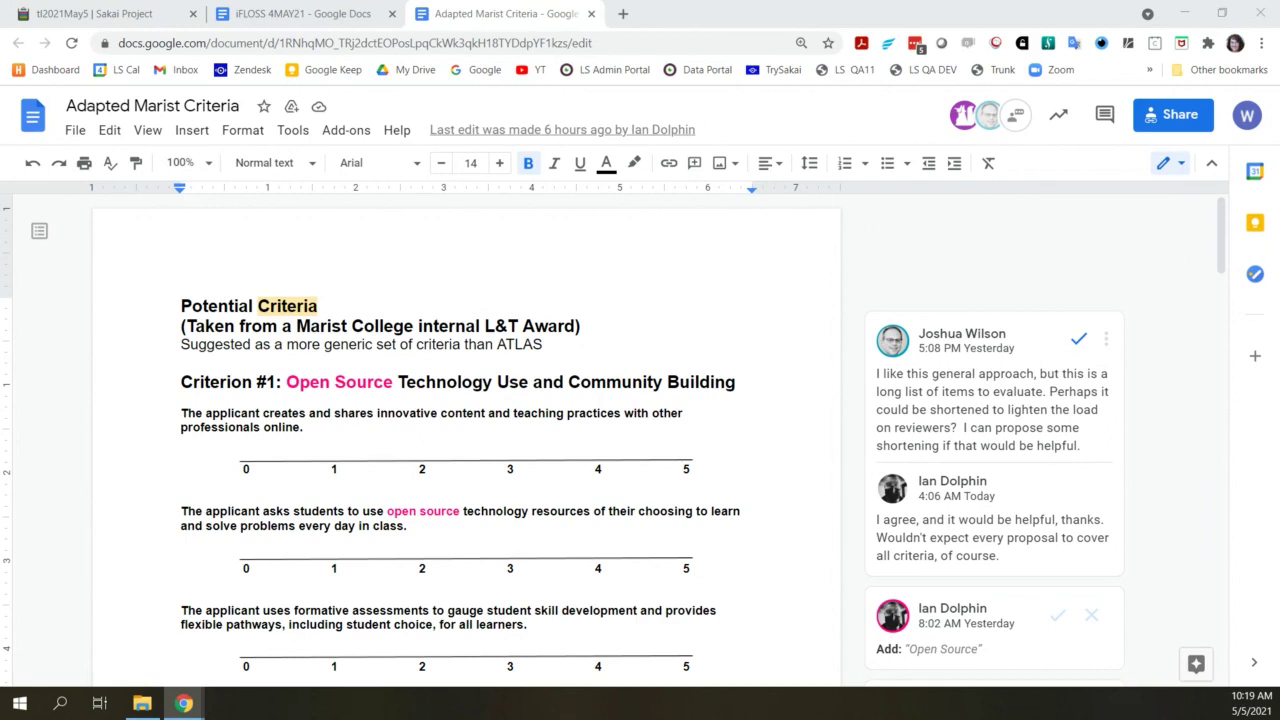
Switch to iFLOSS 4MAY21 and show its IFLOSS/FLOSSIE working titles and Motivation section
left_click(326, 14)
scroll(283, 548, "up", 3)
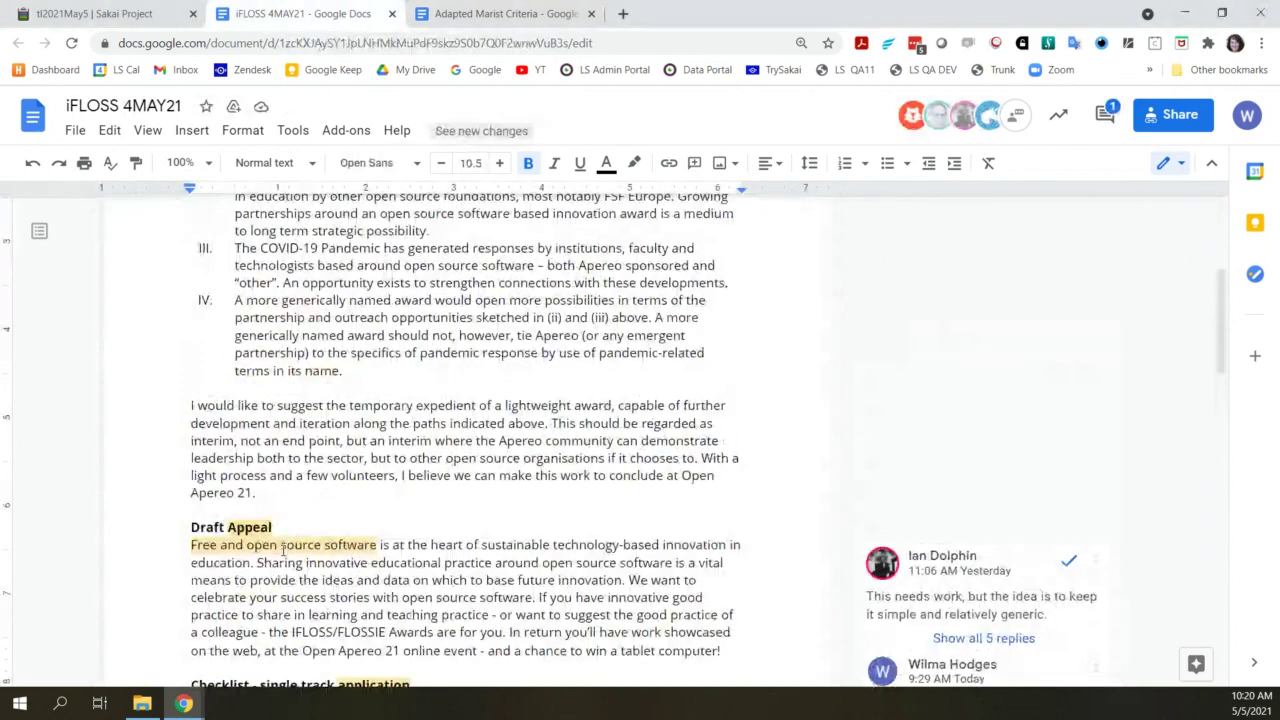
scroll(283, 548, "up", 5)
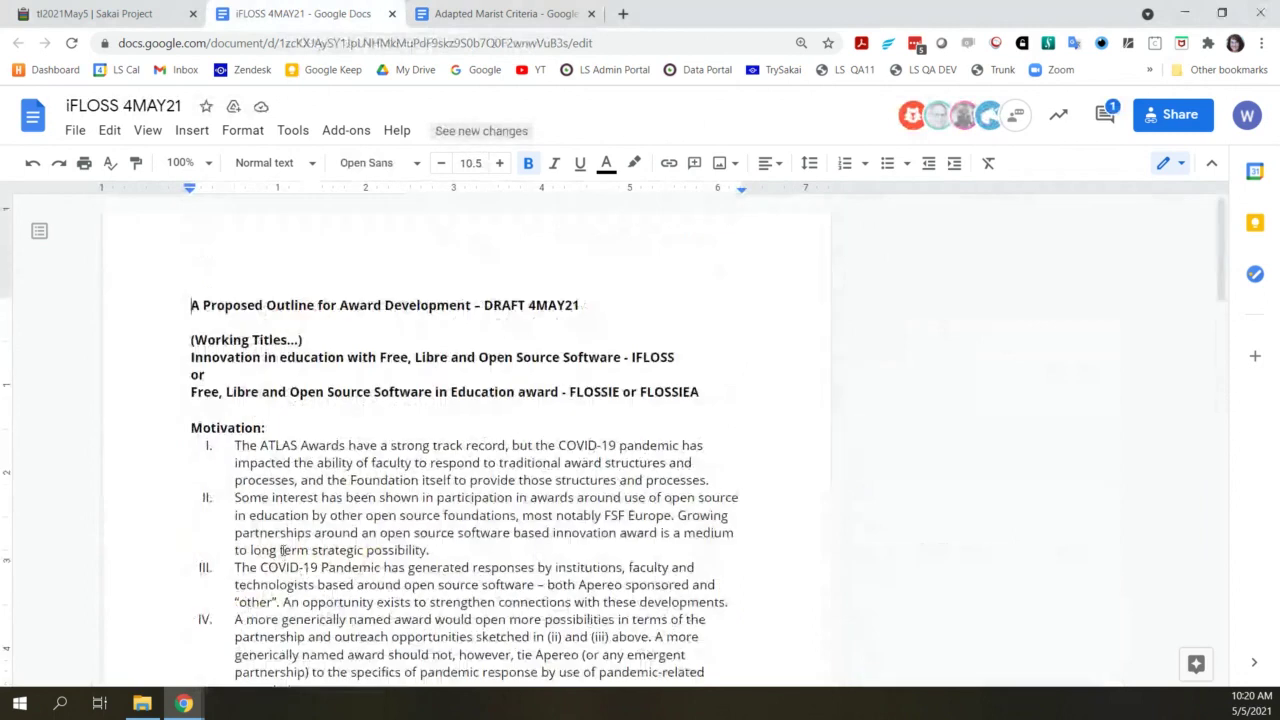
scroll(283, 550, "down", 1)
scroll(283, 548, "down", 1)
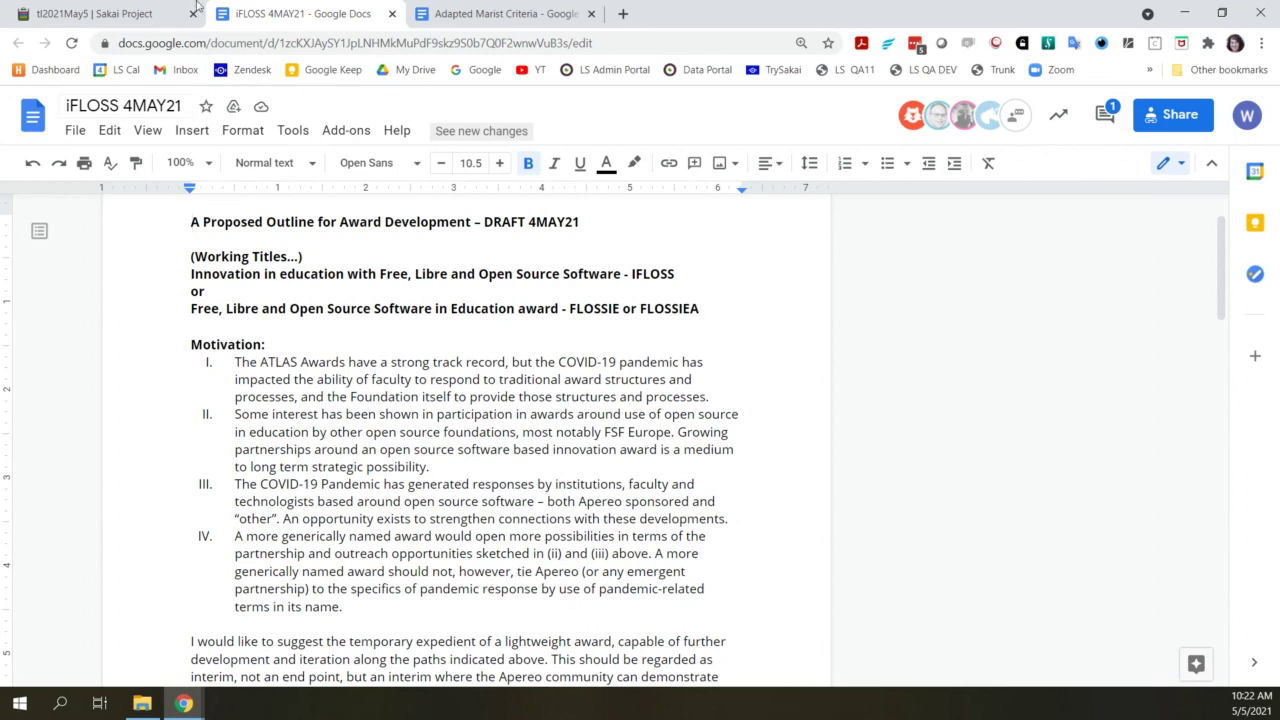
Paste the sakai pull request 9227 files link as a new first bullet under Jiras
left_click(95, 13)
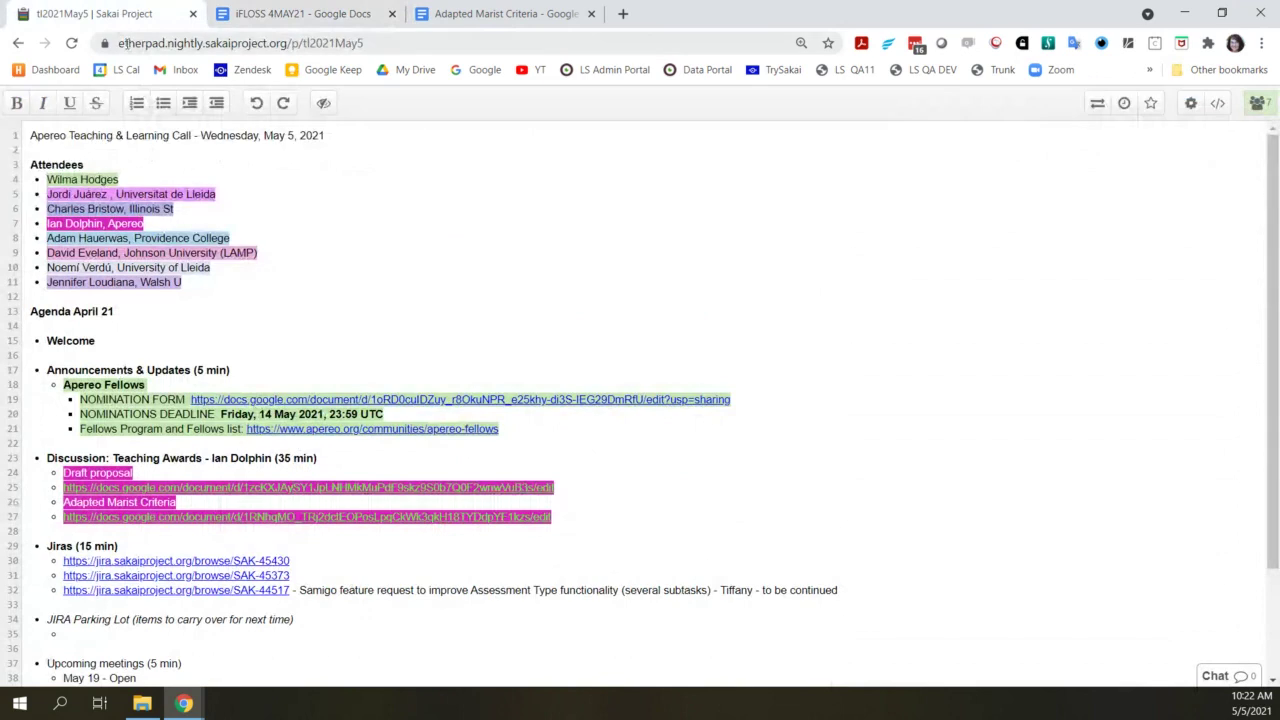
left_click(339, 564)
scroll(341, 575, "down", 3)
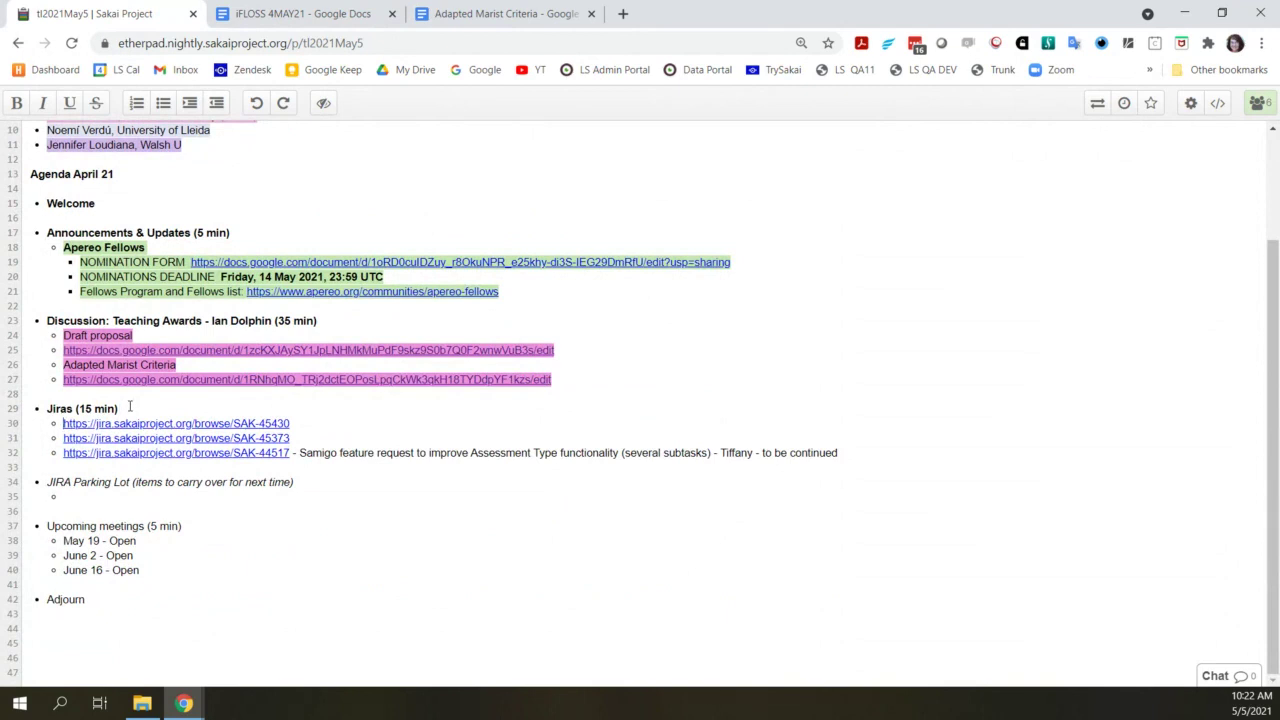
key("Return")
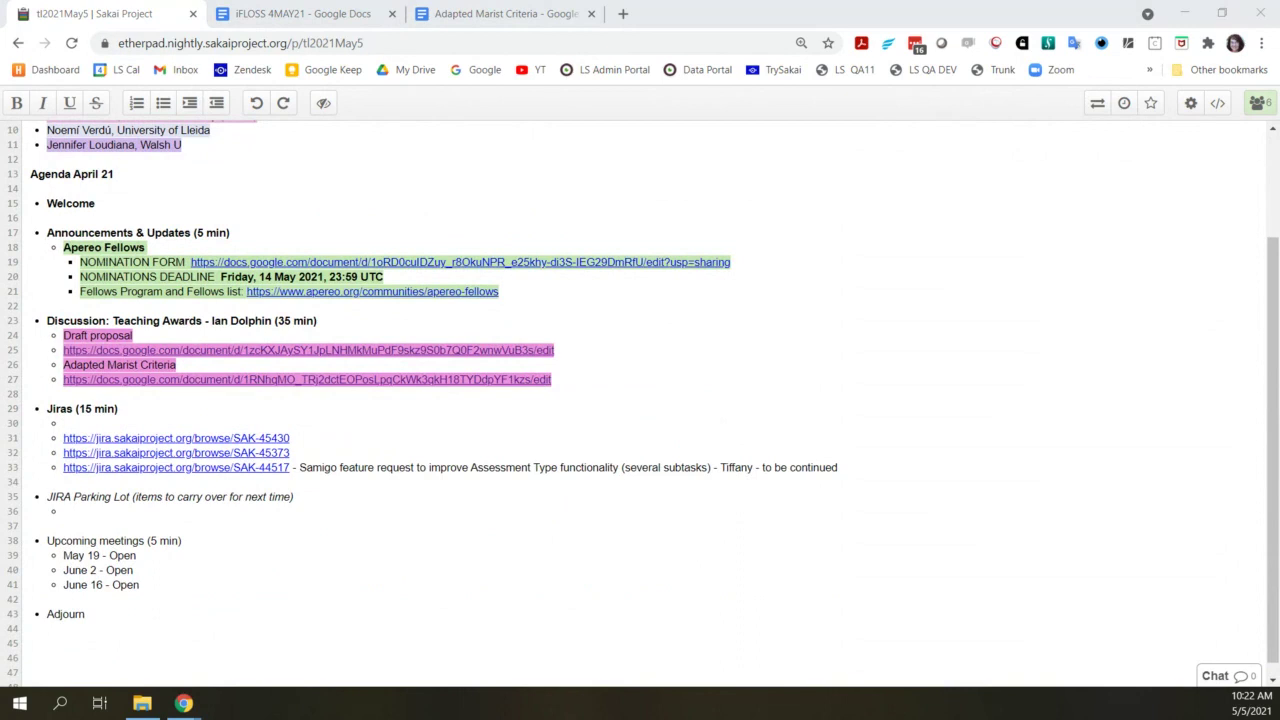
left_click(149, 416)
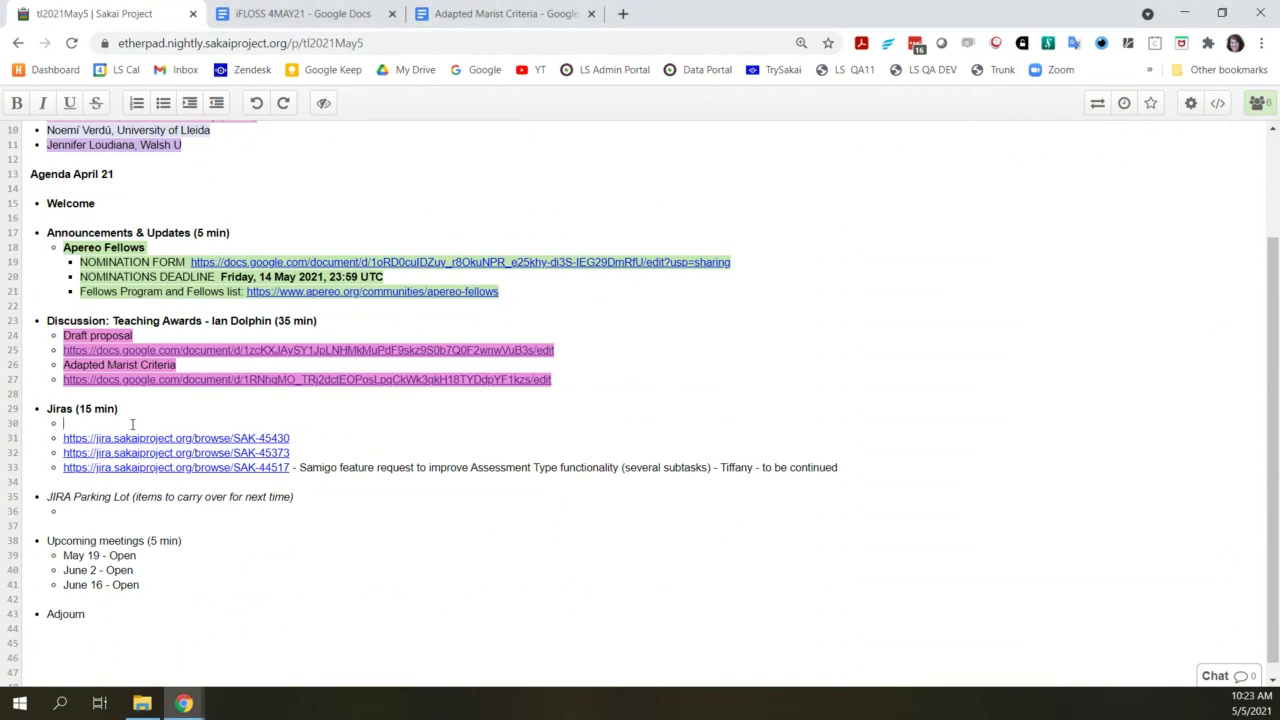
type("https://github.com/sakaiproject/sakai/pull/9227/files")
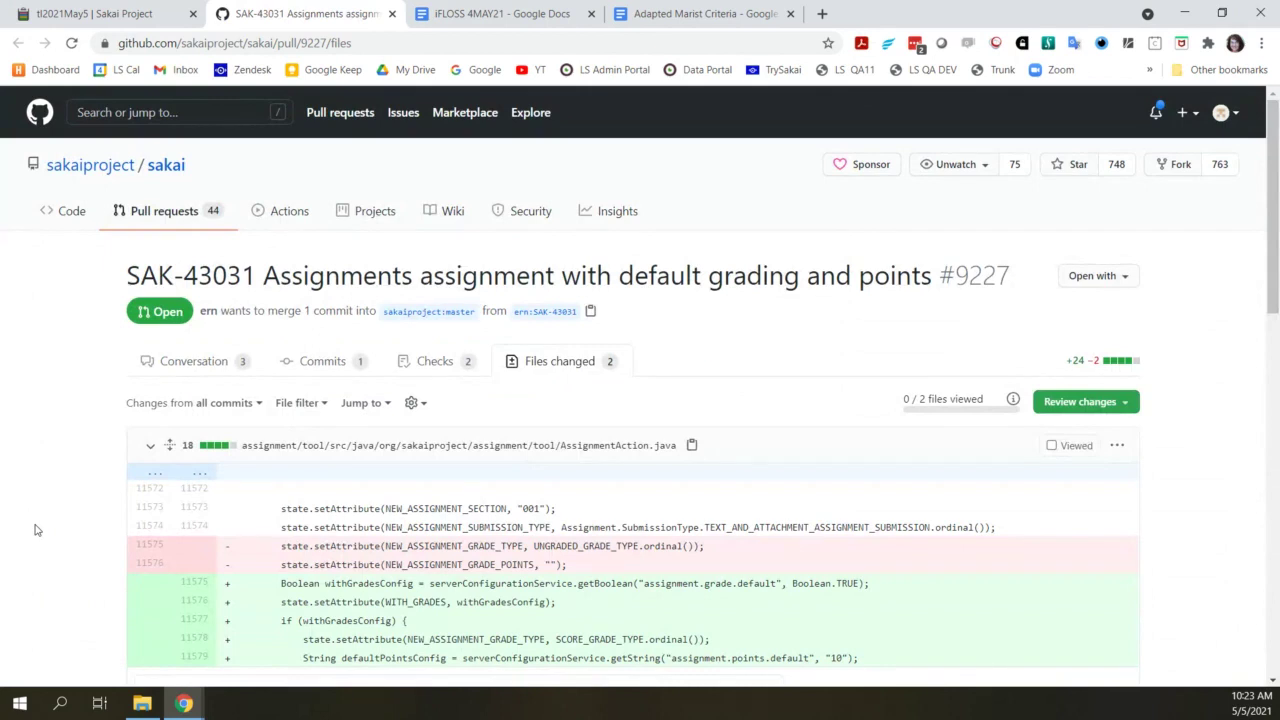
Review pull request 9227's Files changed diff and comments, then pull in the SAK-43031 Jira tab
scroll(35, 530, "down", 7)
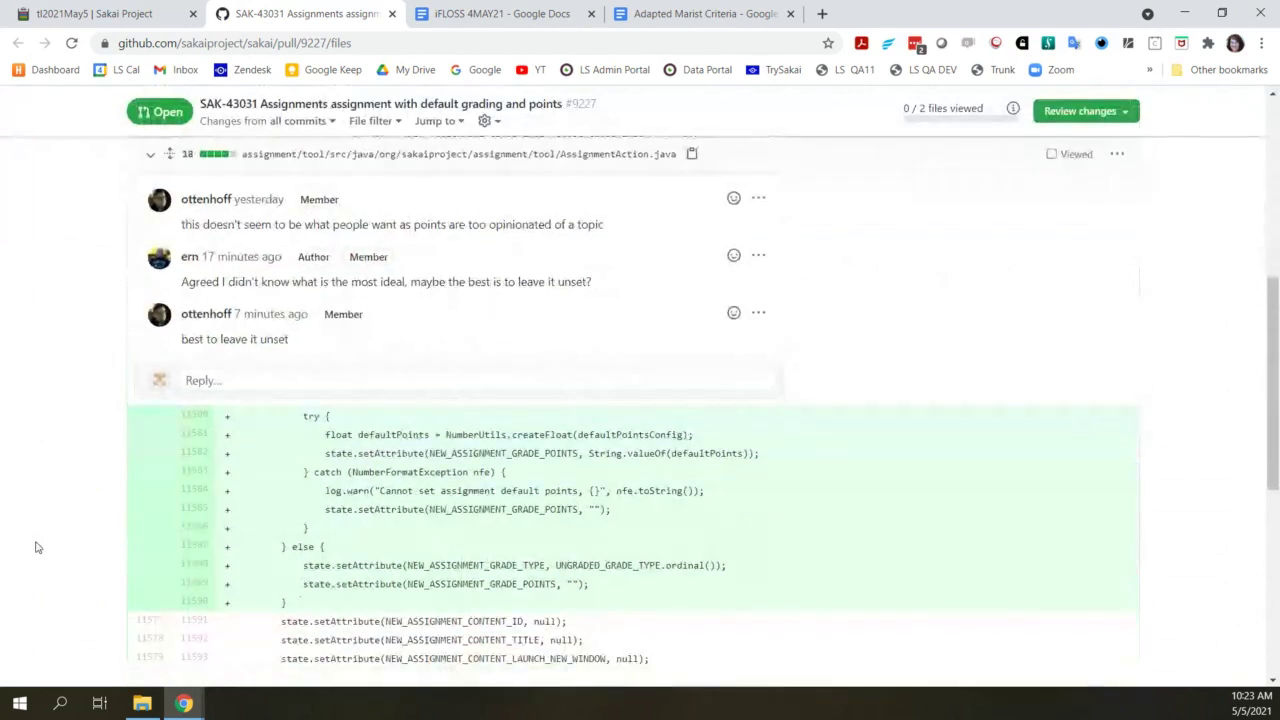
scroll(35, 547, "down", 3)
scroll(35, 547, "down", 3)
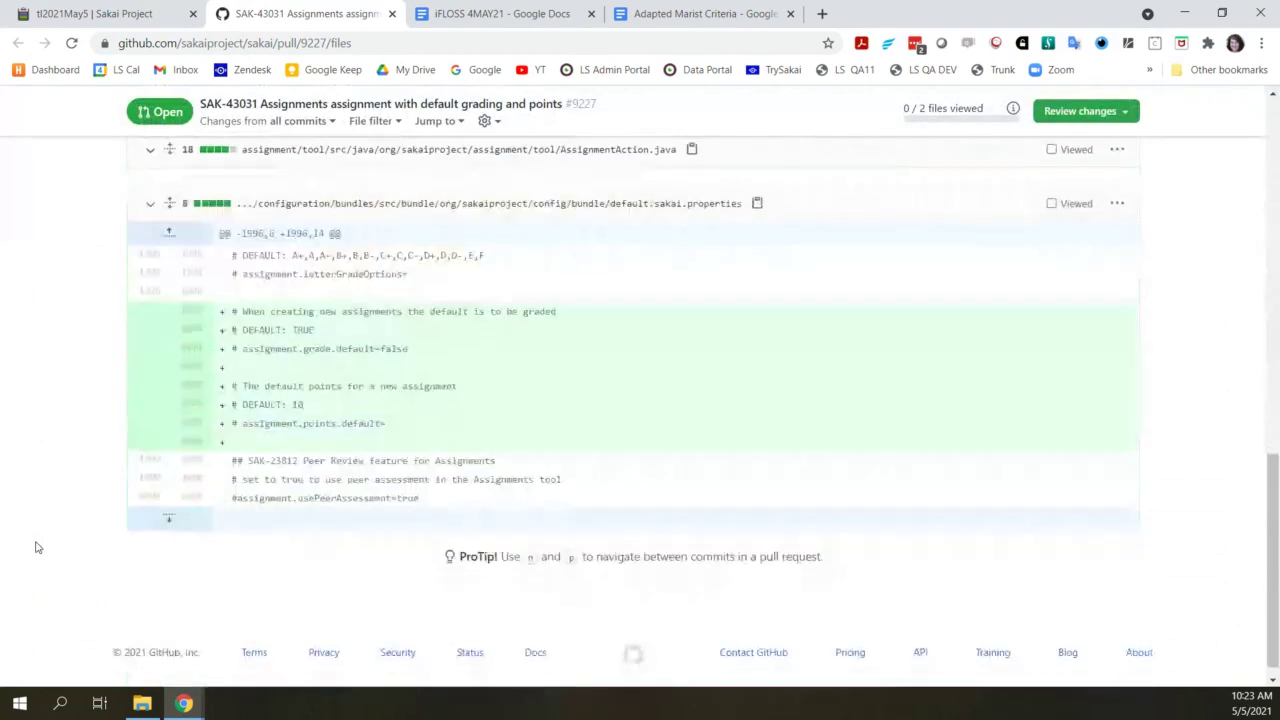
scroll(35, 547, "up", 3)
scroll(35, 547, "up", 8)
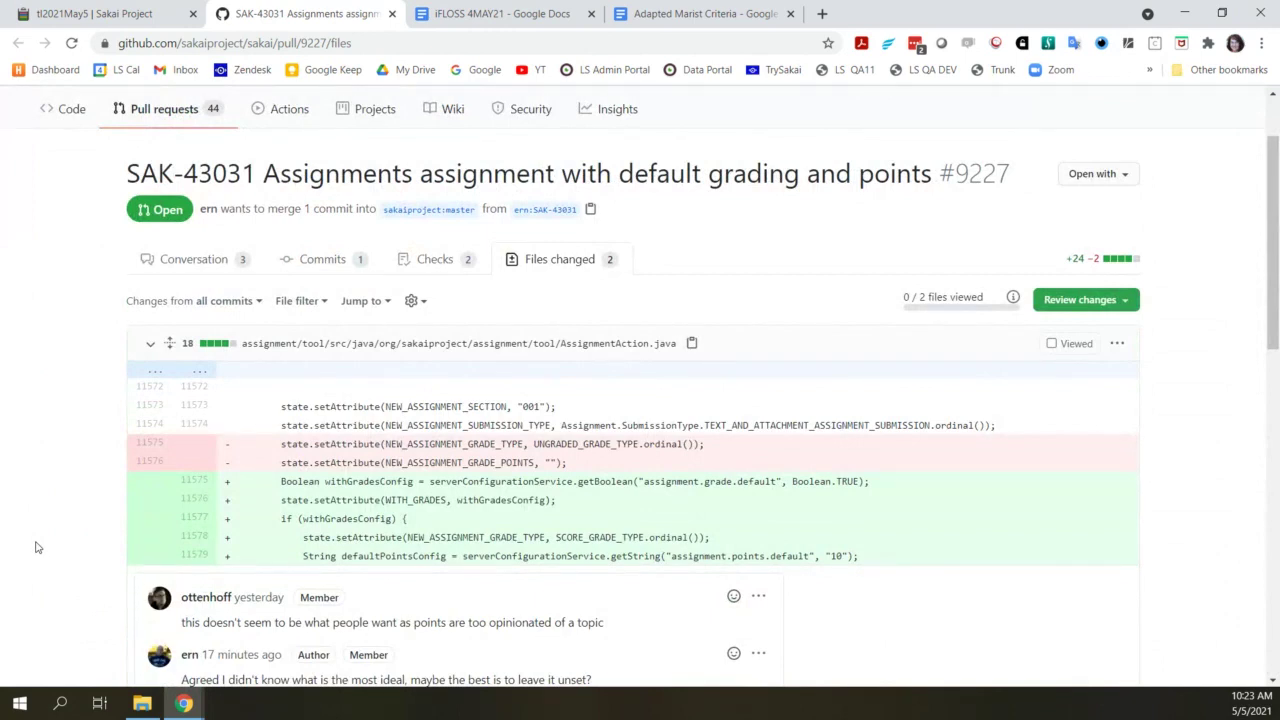
scroll(35, 547, "down", 2)
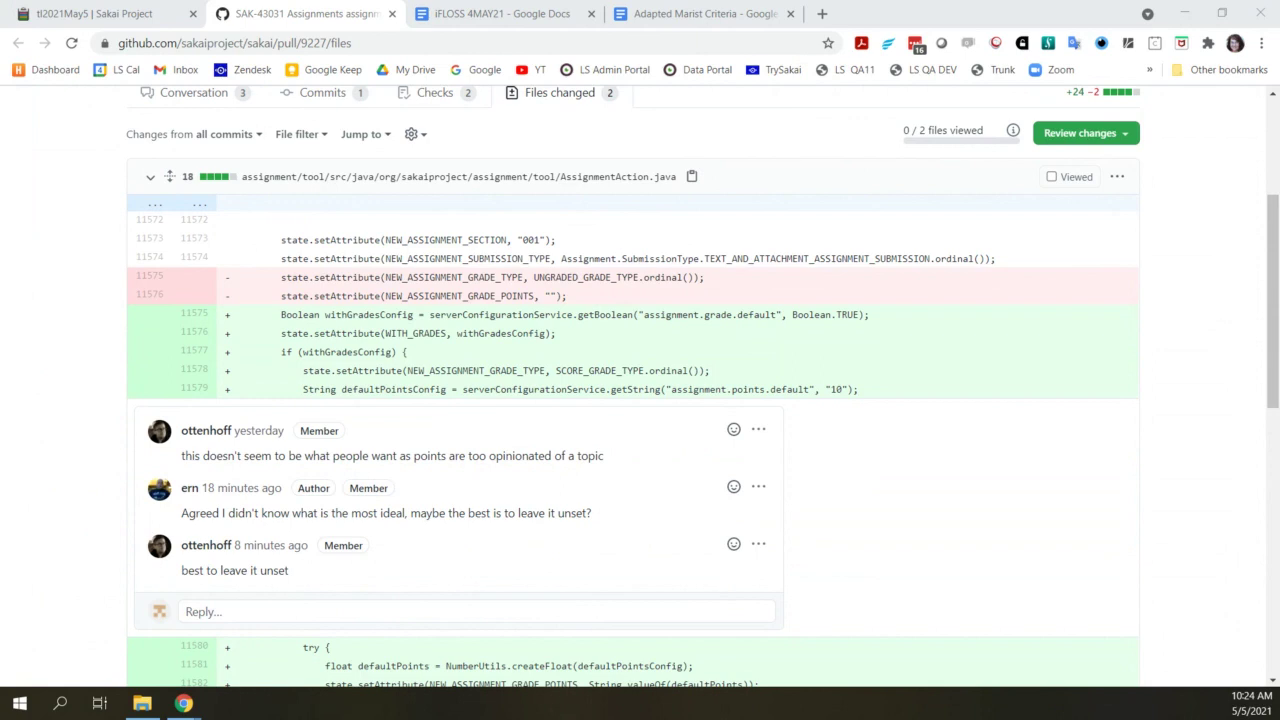
left_click_drag(0, 10, 705, 13)
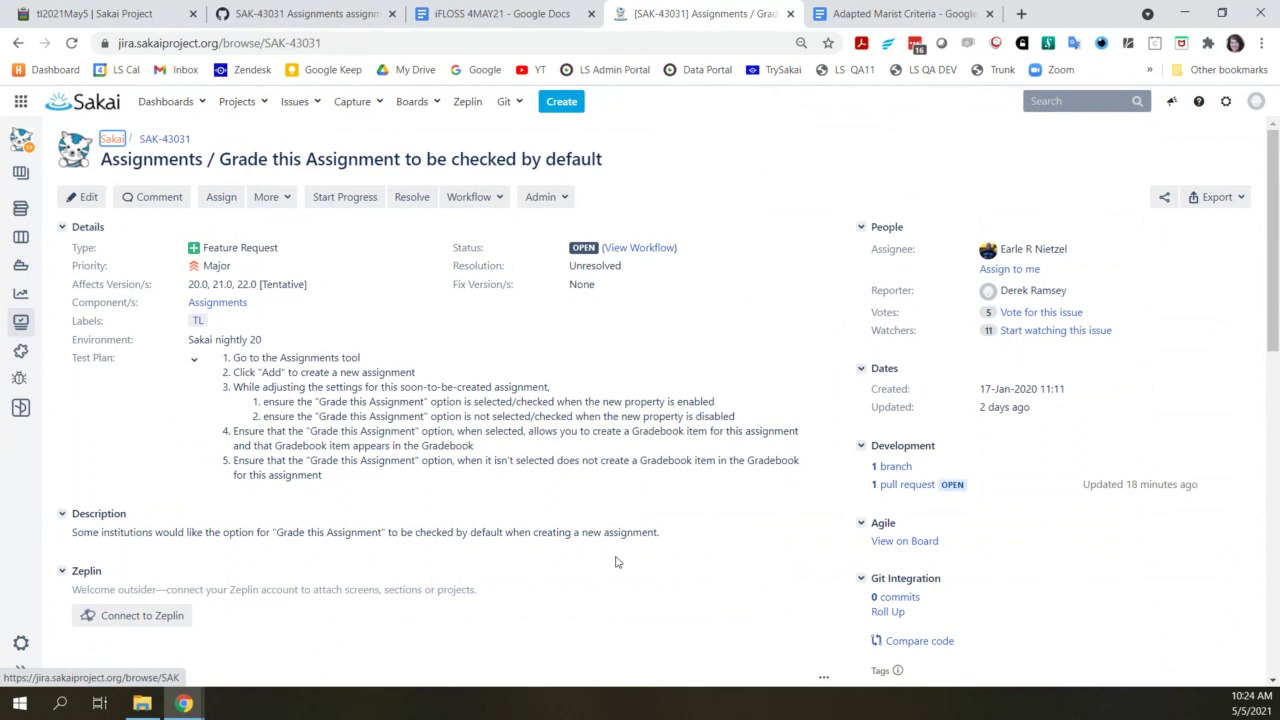
View SAK-43031's first Grading screenshot attachment full size, then return to pull request 9227
scroll(616, 562, "down", 2)
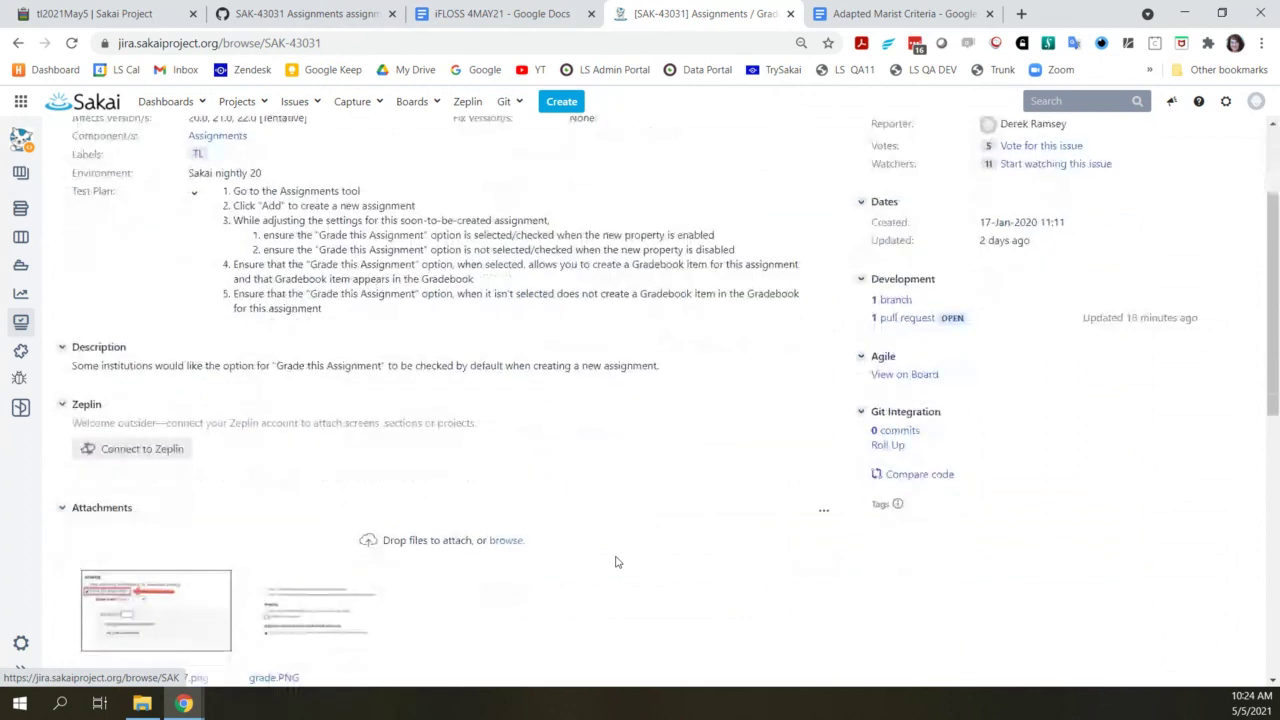
scroll(616, 562, "down", 3)
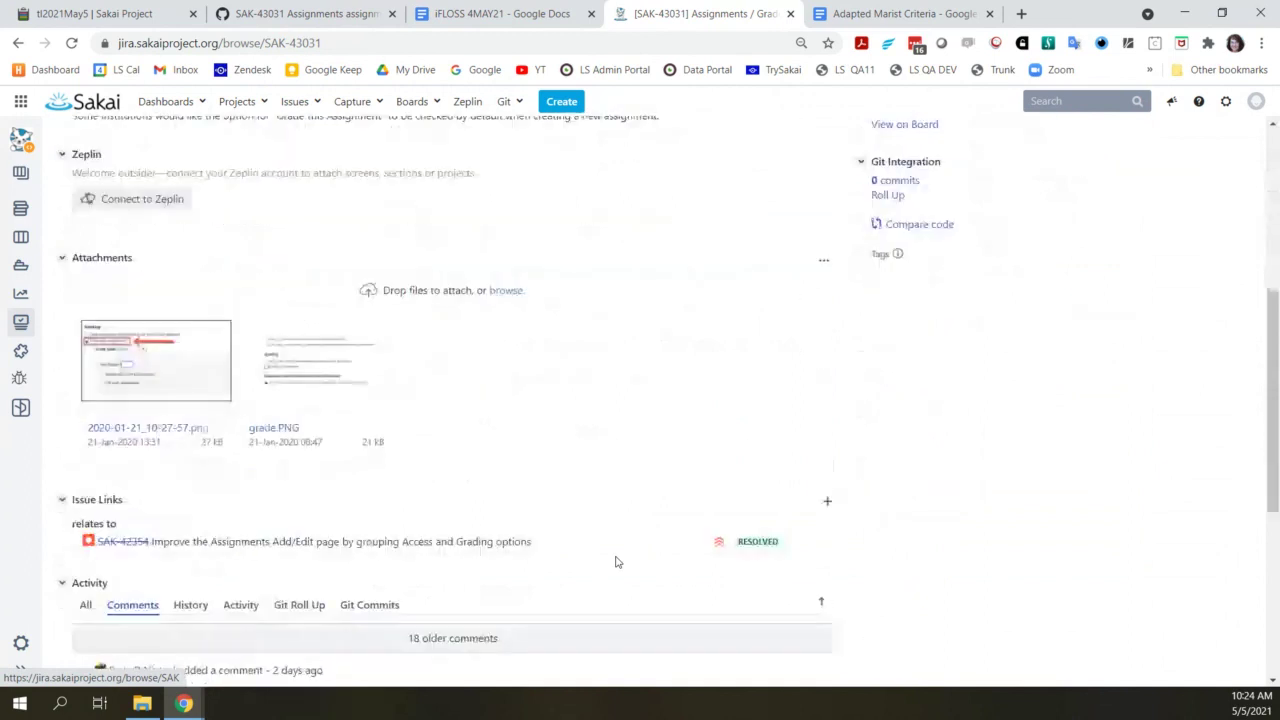
left_click(178, 384)
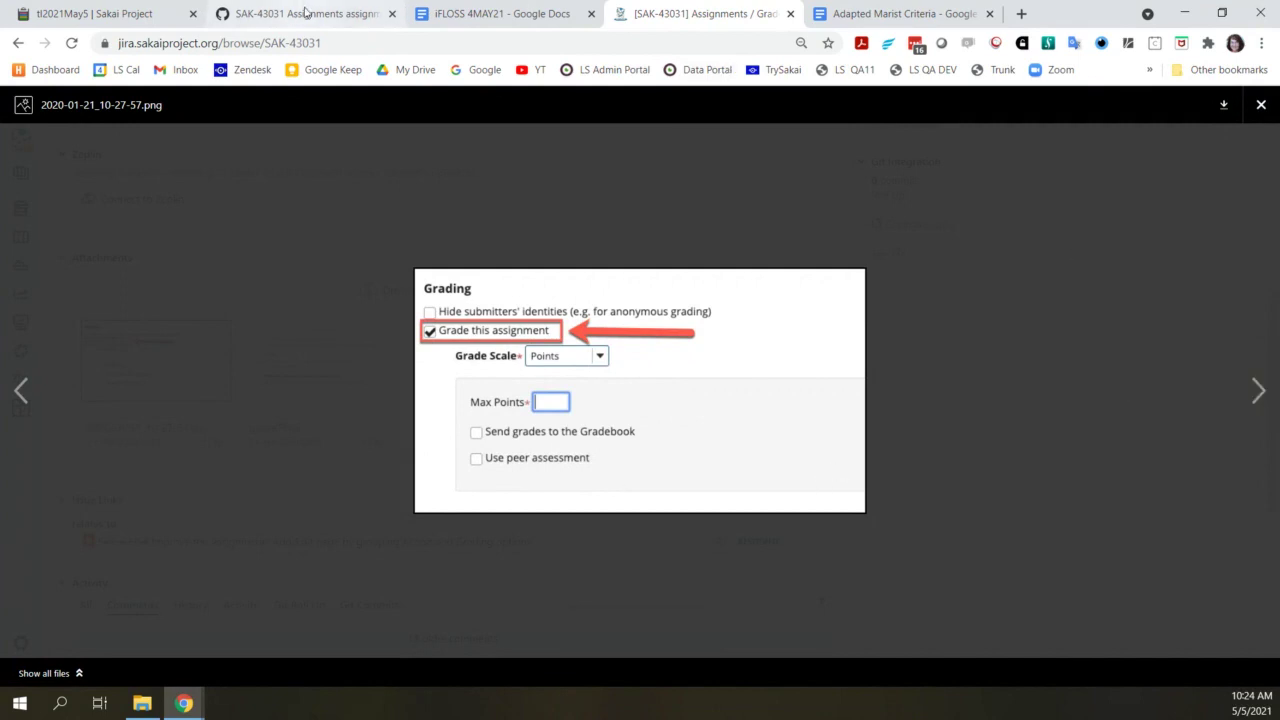
left_click(356, 16)
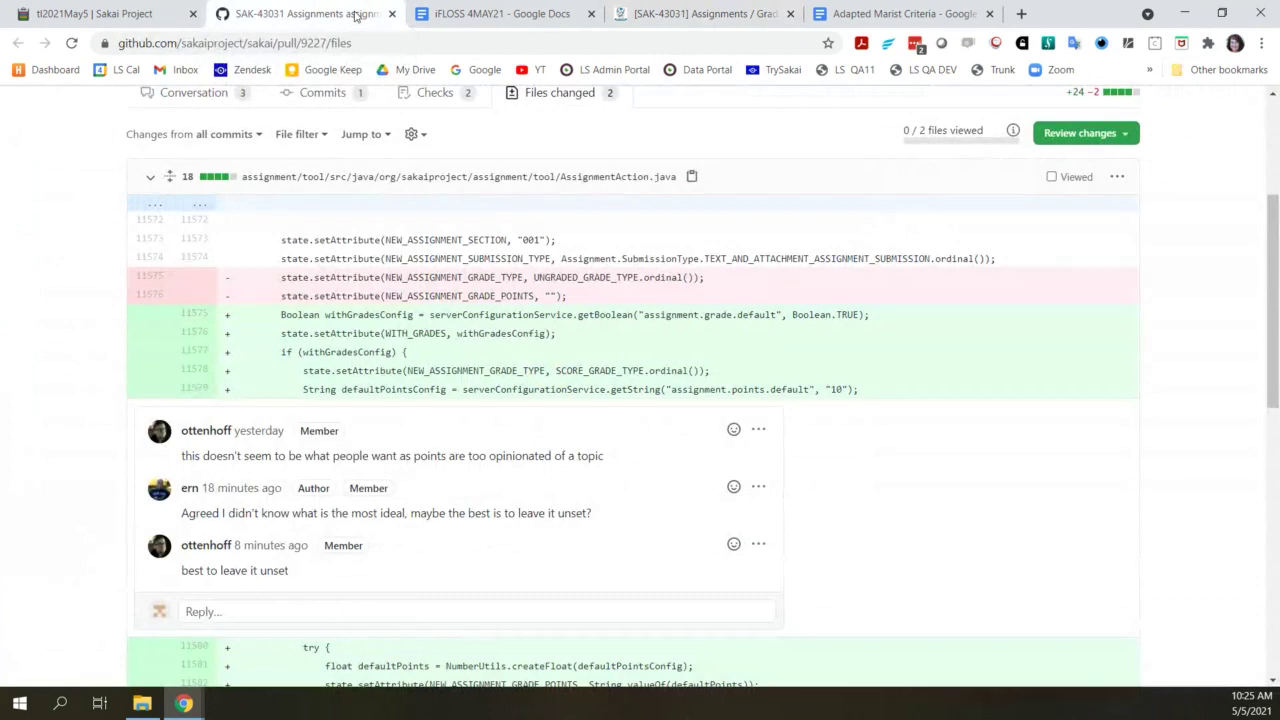
Glance at the Adapted Marist Criteria doc, then return to the SAK-43031 Grading screenshot
left_click(888, 14)
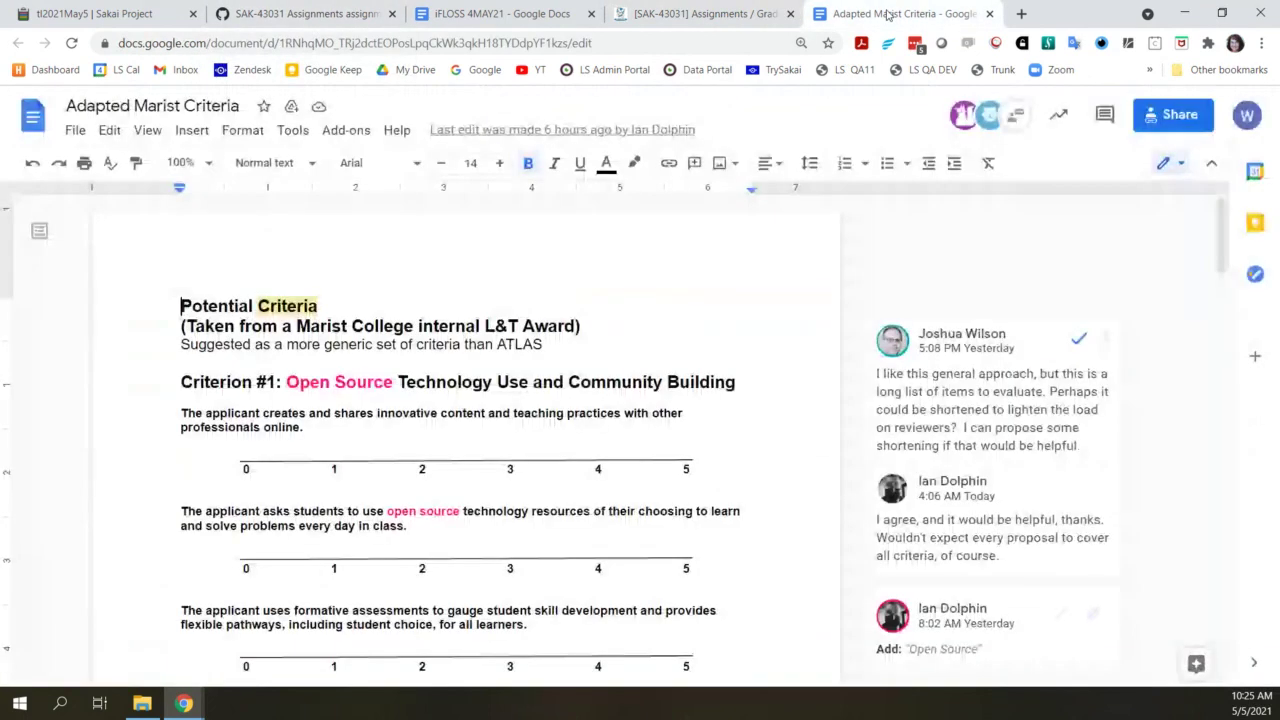
left_click(670, 14)
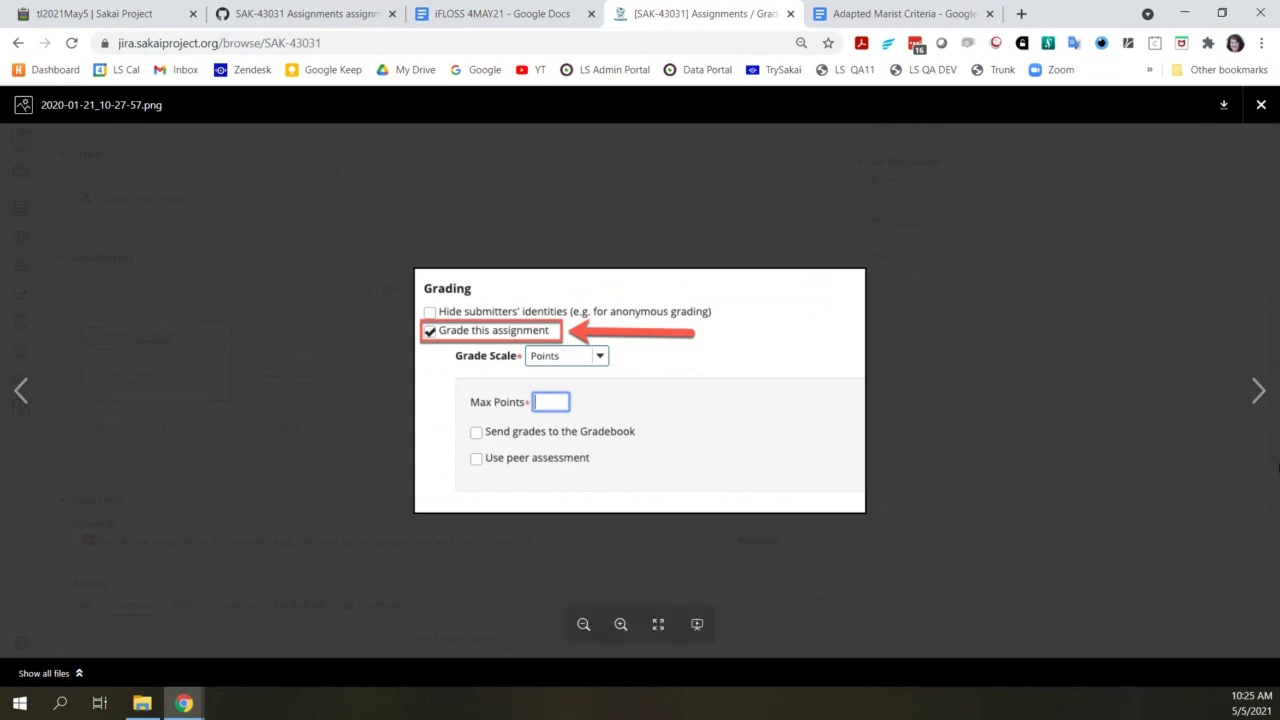
Close the screenshot viewer and read SAK-43031's comments about default assignment points
left_click(1260, 105)
scroll(1130, 528, "down", 2)
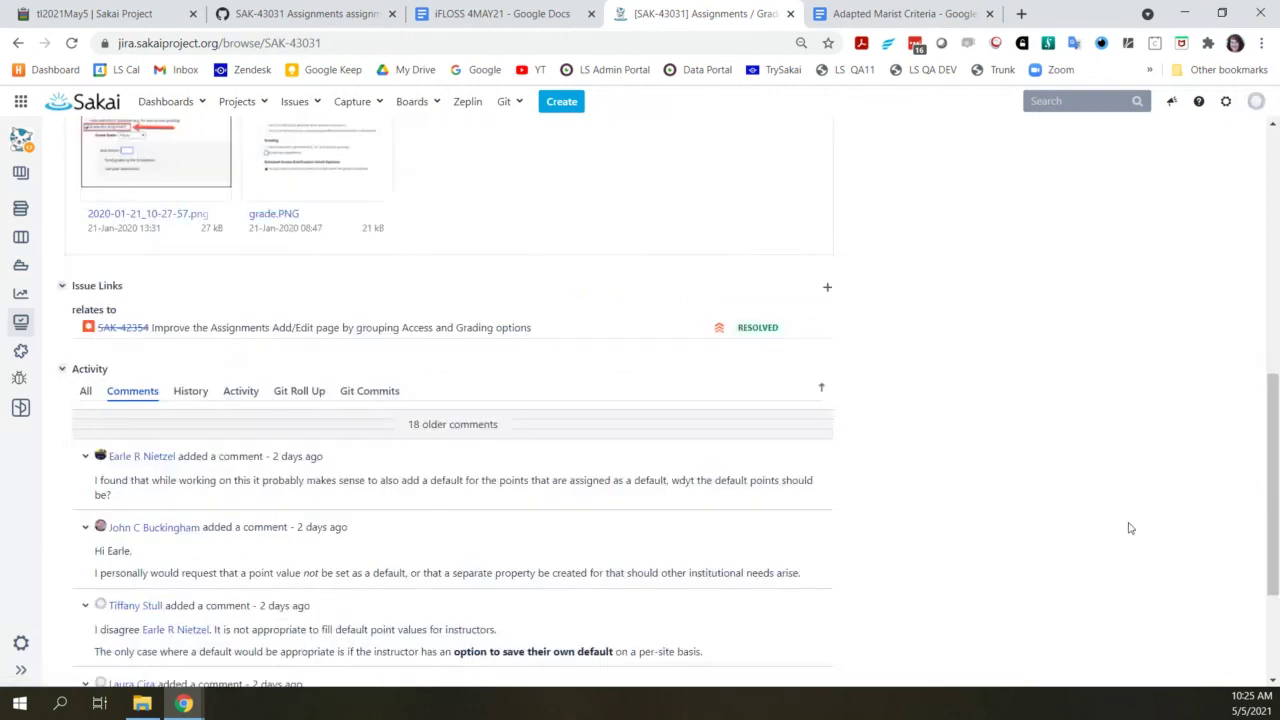
scroll(1130, 528, "down", 1)
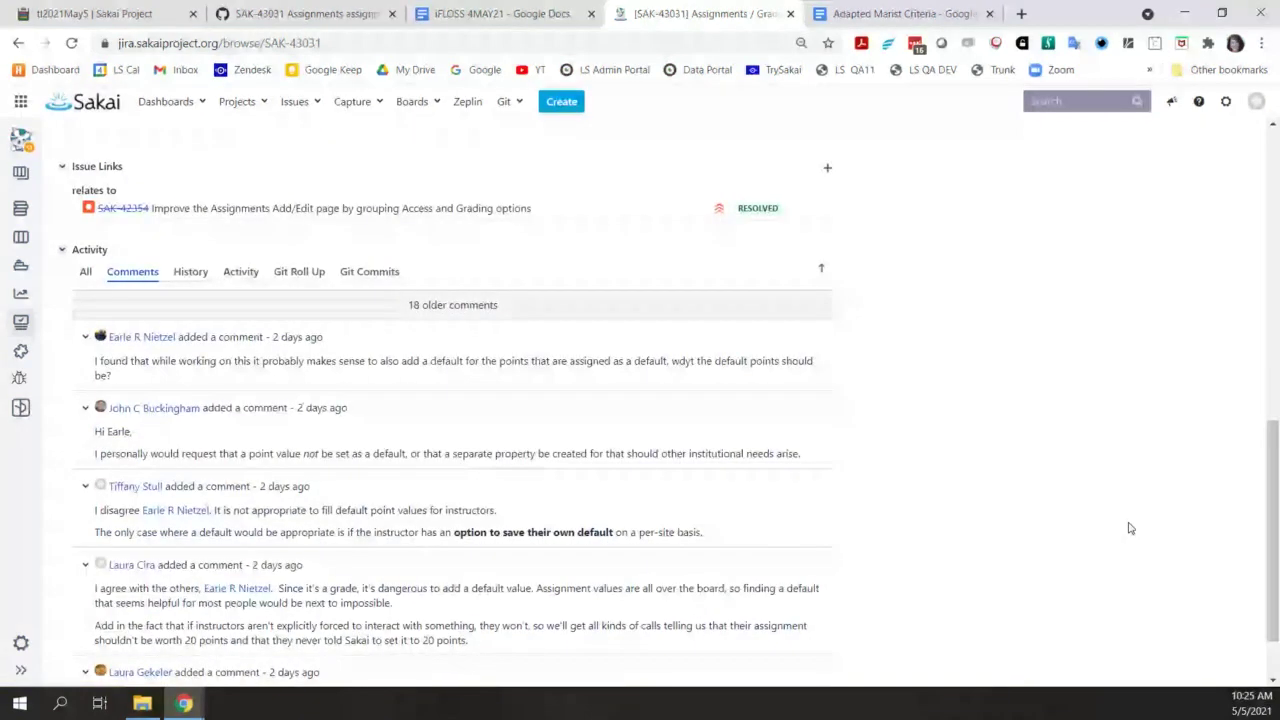
scroll(1130, 528, "down", 1)
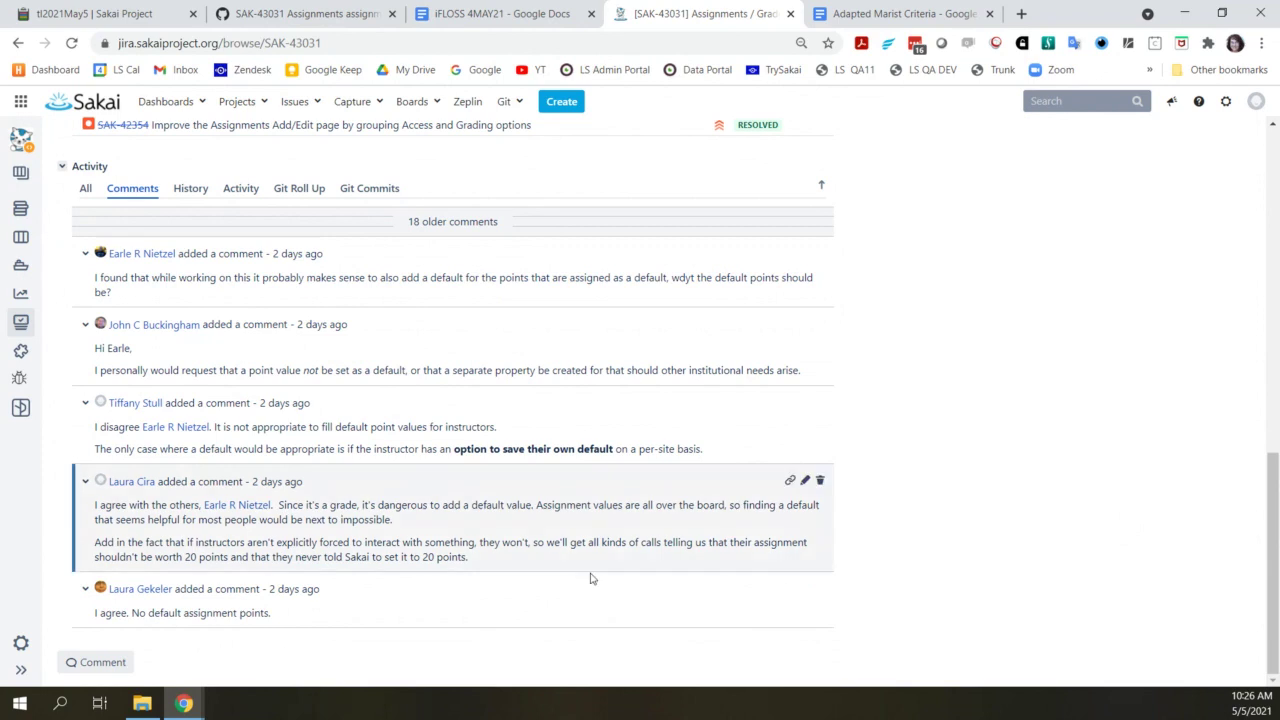
scroll(951, 565, "up", 3)
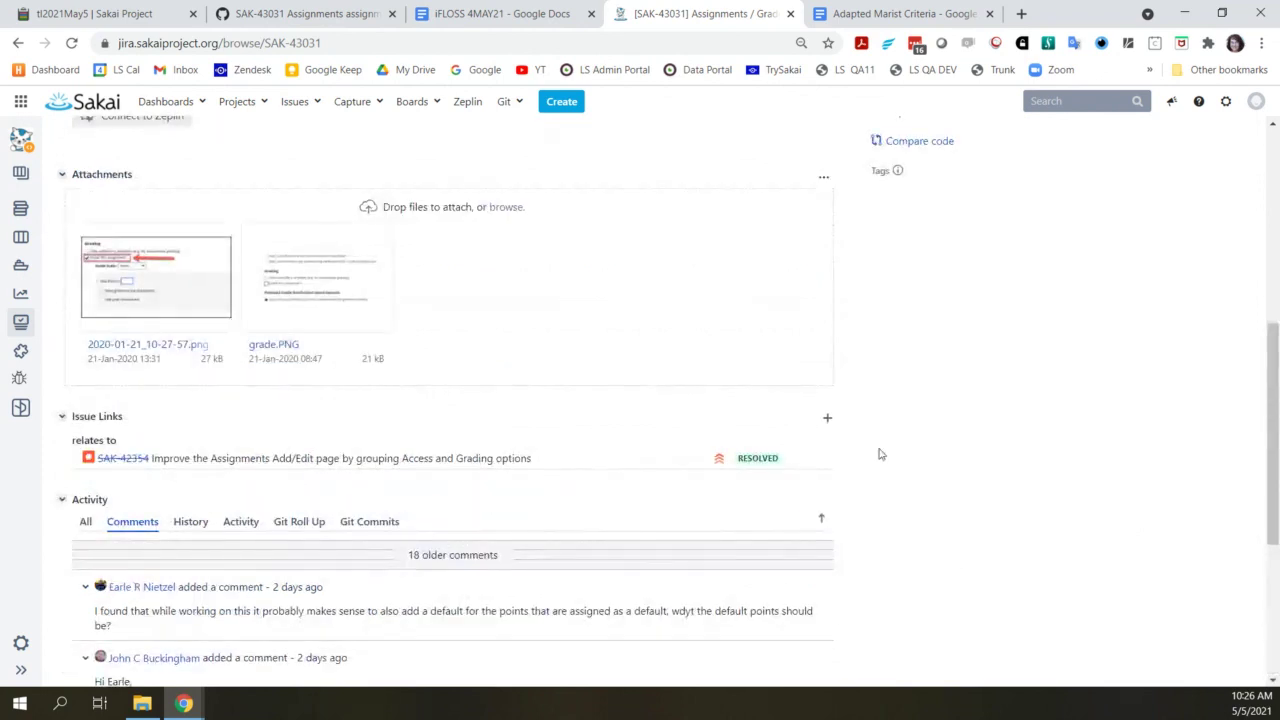
left_click(171, 289)
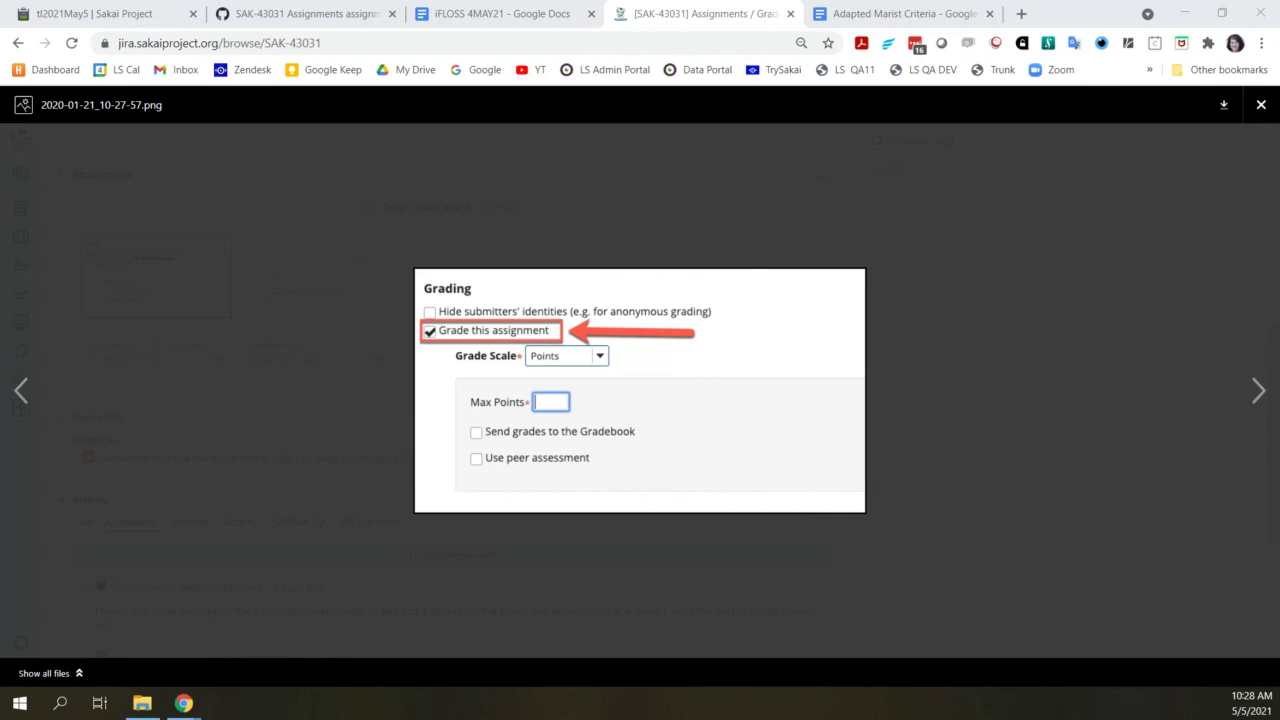
left_click(1259, 106)
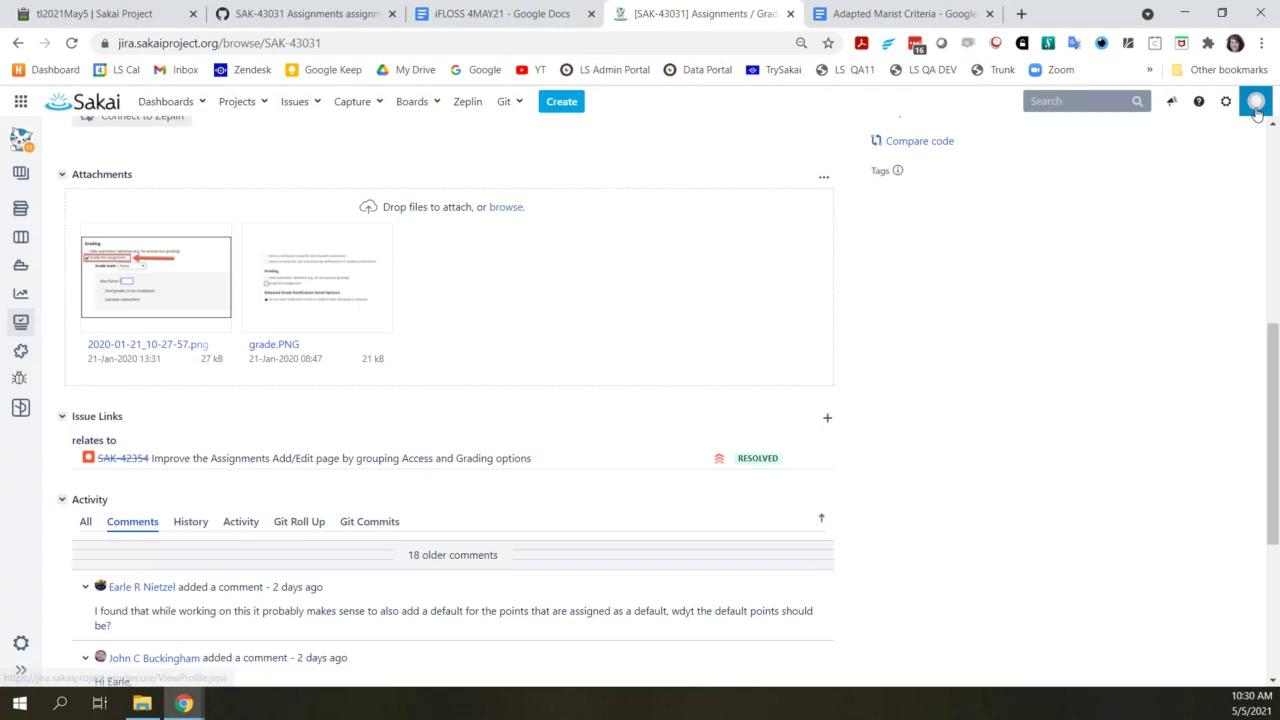
Scroll SAK-43031 back up to its title, Details and test plan
scroll(480, 416, "up", 4)
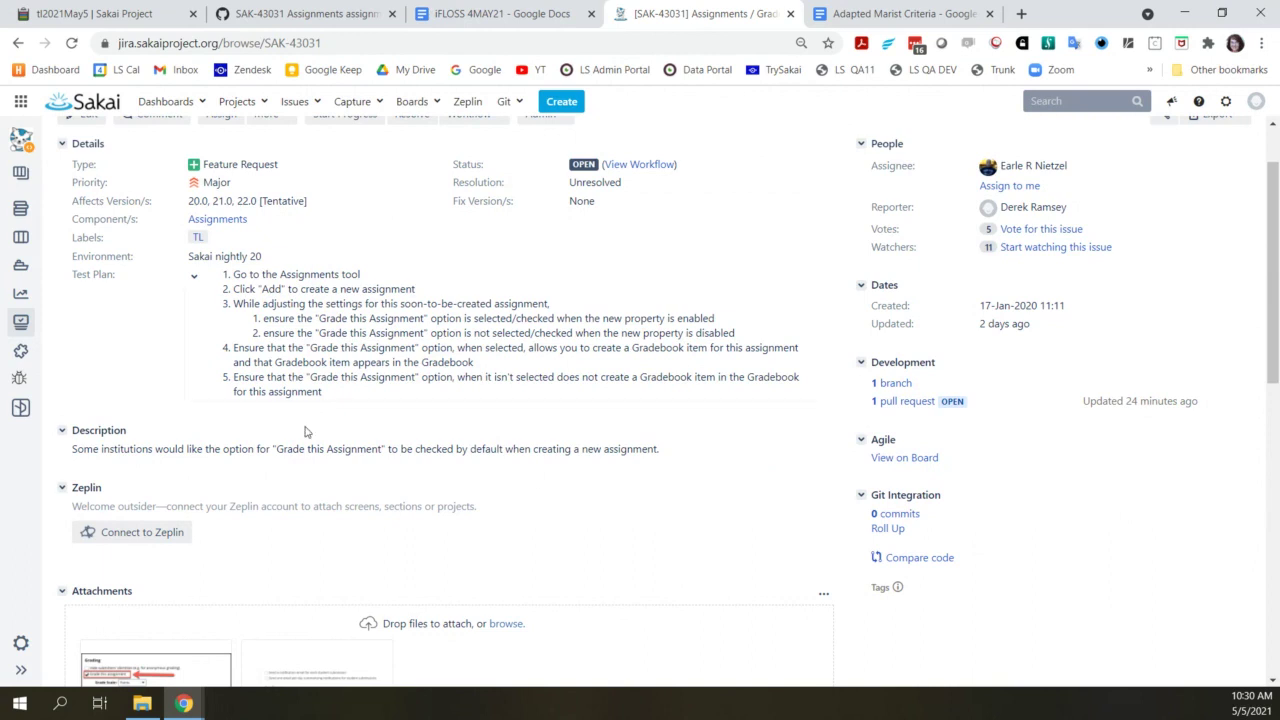
scroll(375, 563, "up", 2)
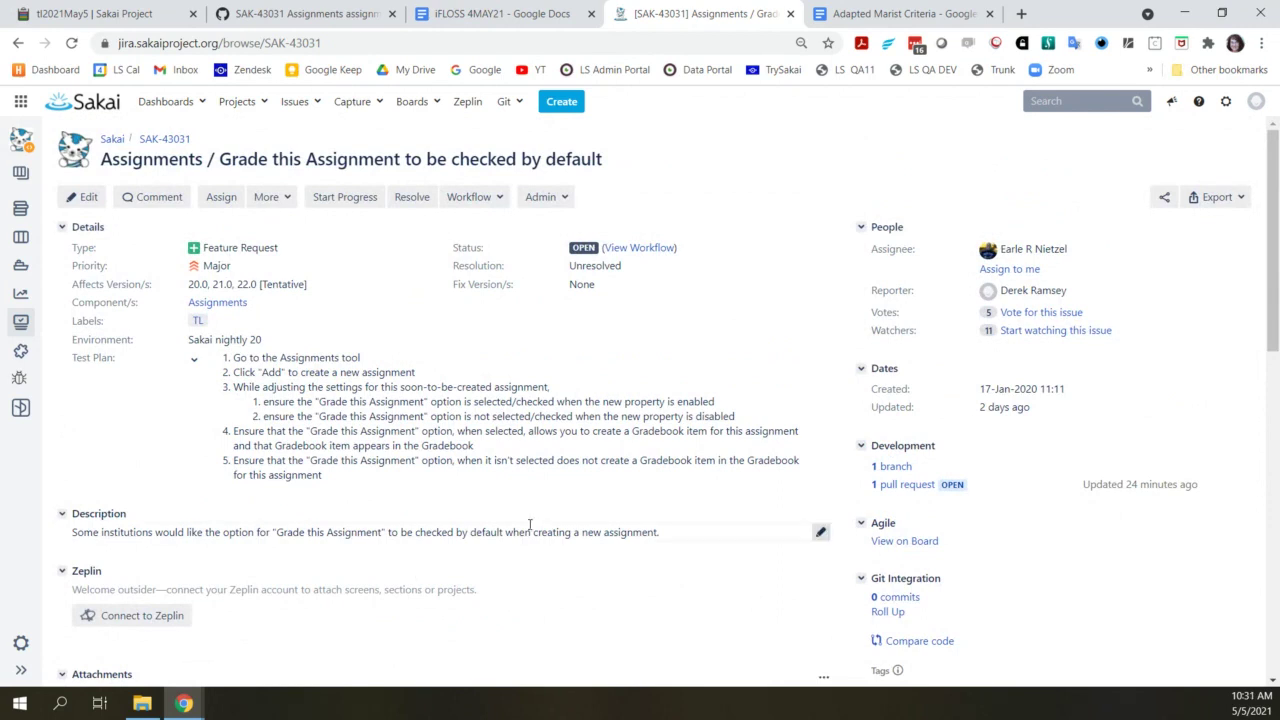
Annotate SAK-43031 with '- no default score, option for default as property' and begin a dash note after SAK-45430
left_click(95, 13)
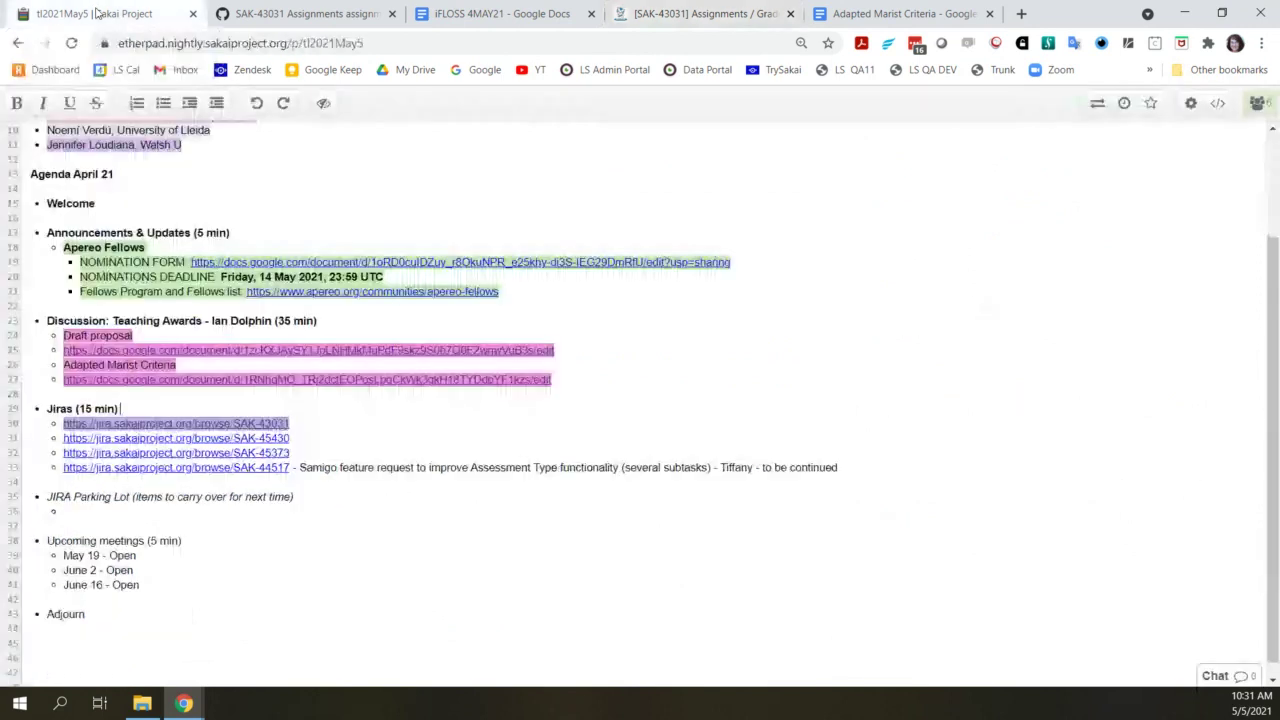
left_click(401, 396)
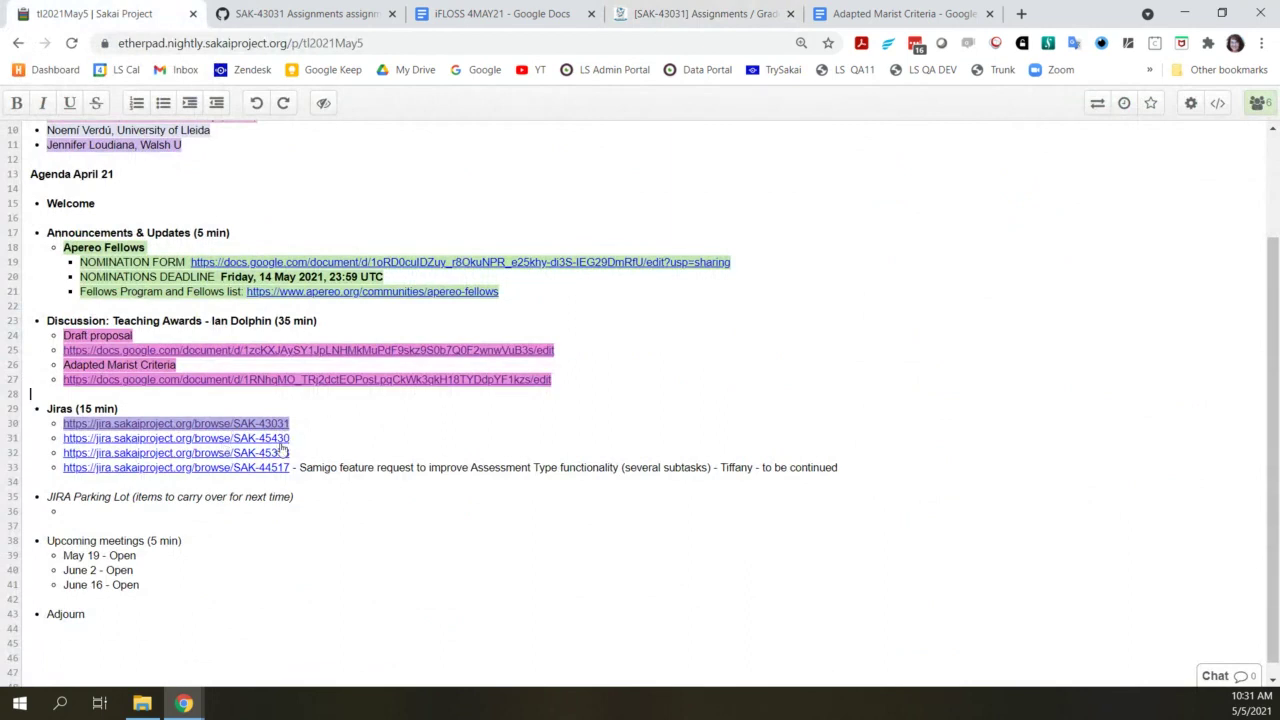
left_click(313, 424)
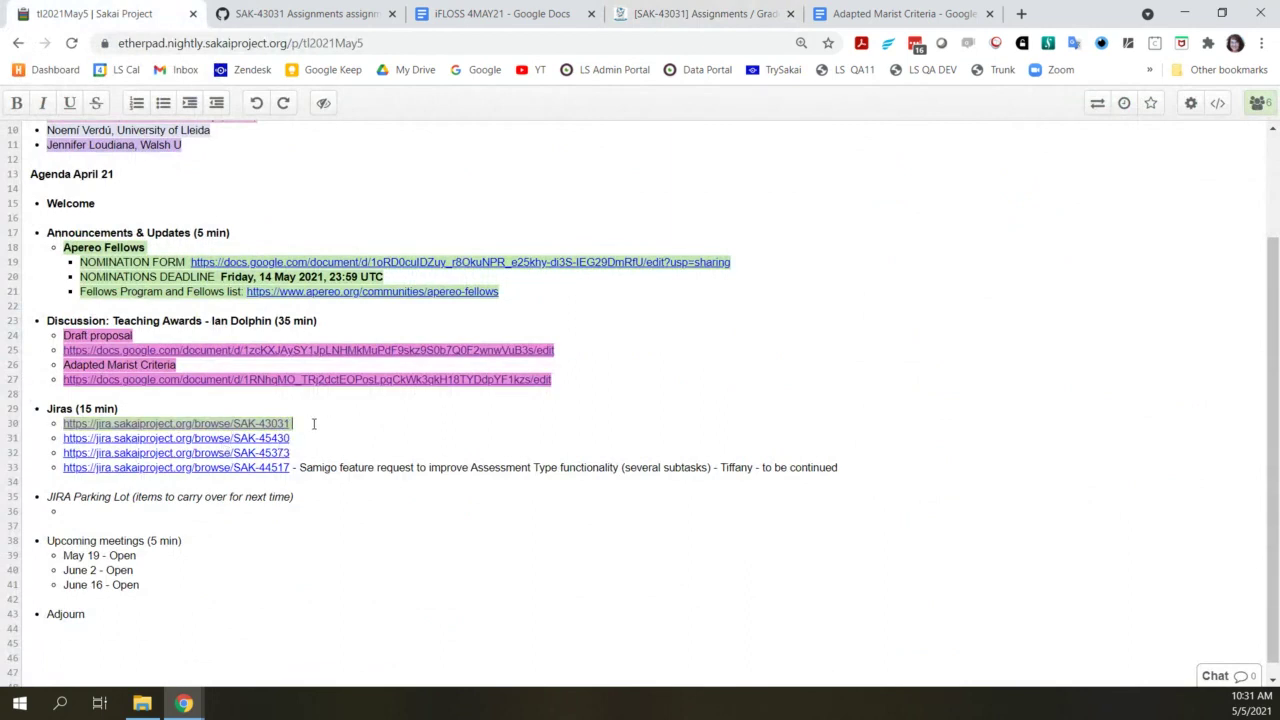
type("- no default scro")
key("BackSpace")
key("BackSpace")
type("ore, option")
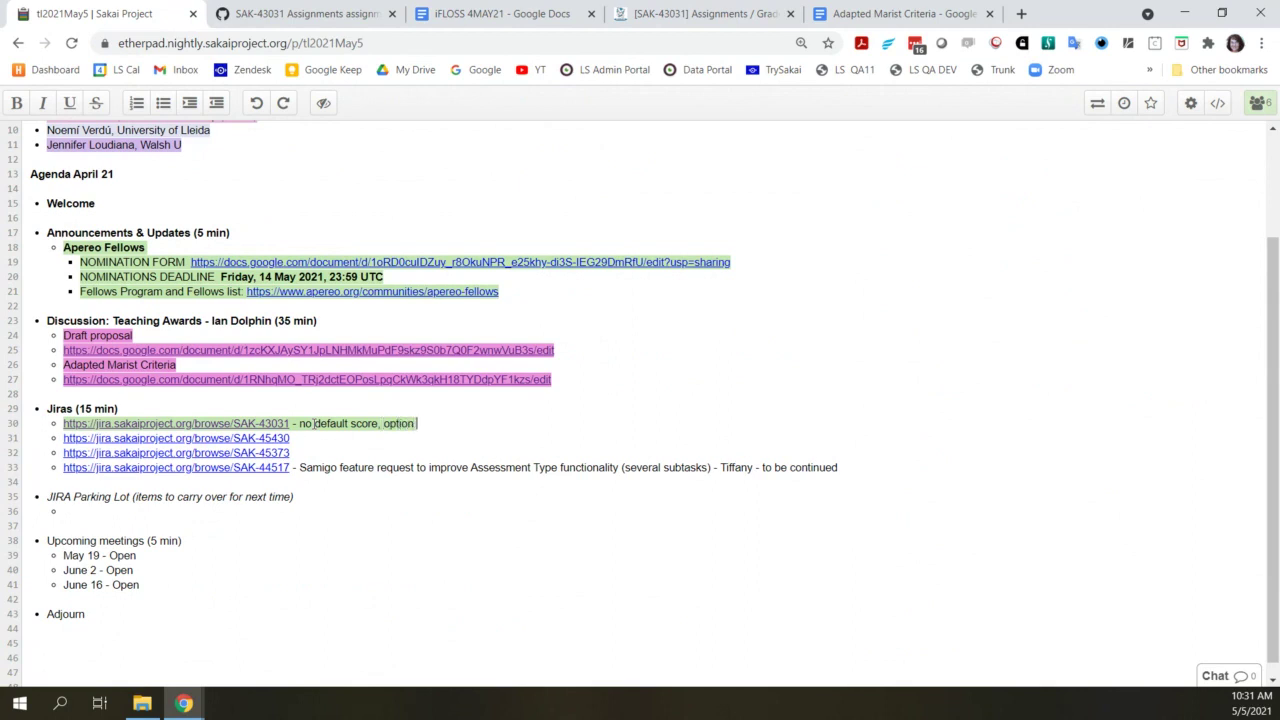
type(" for default as property")
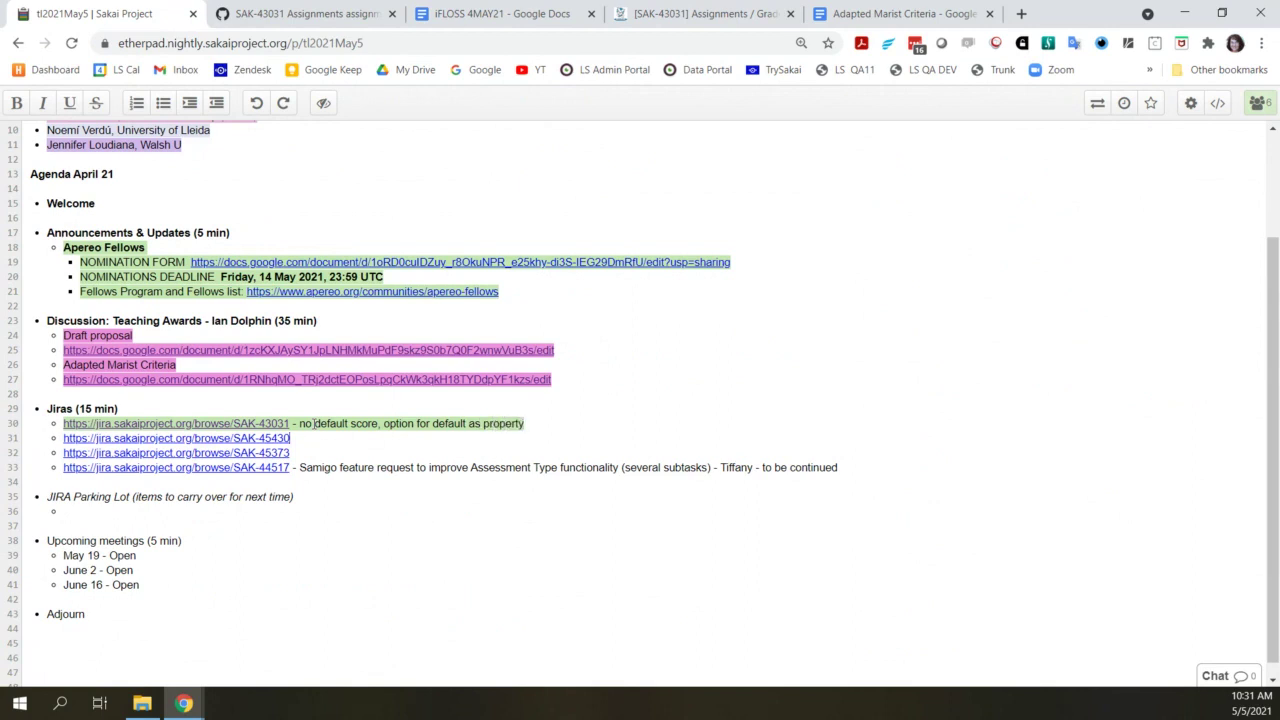
key("Down")
type("-")
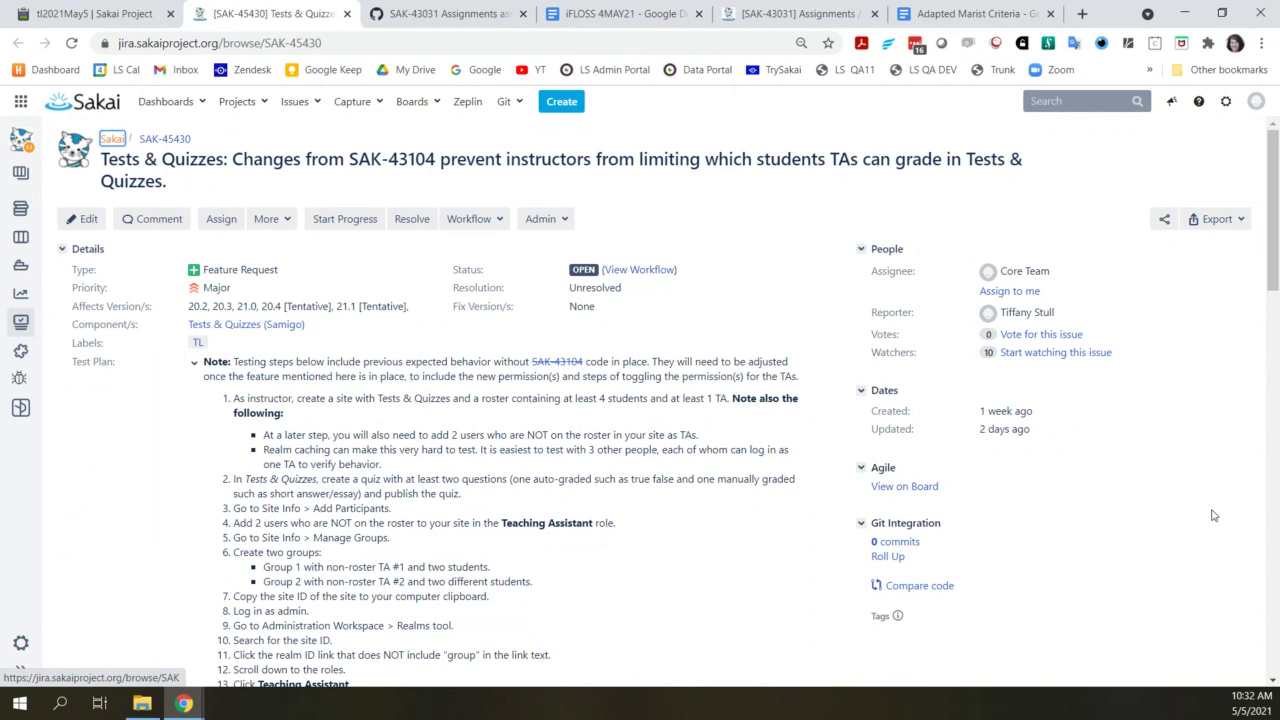
Scroll through SAK-45430's description proposing the assessment.gradeUsers realm permissions and a Permissions tab
scroll(1213, 515, "down", 1)
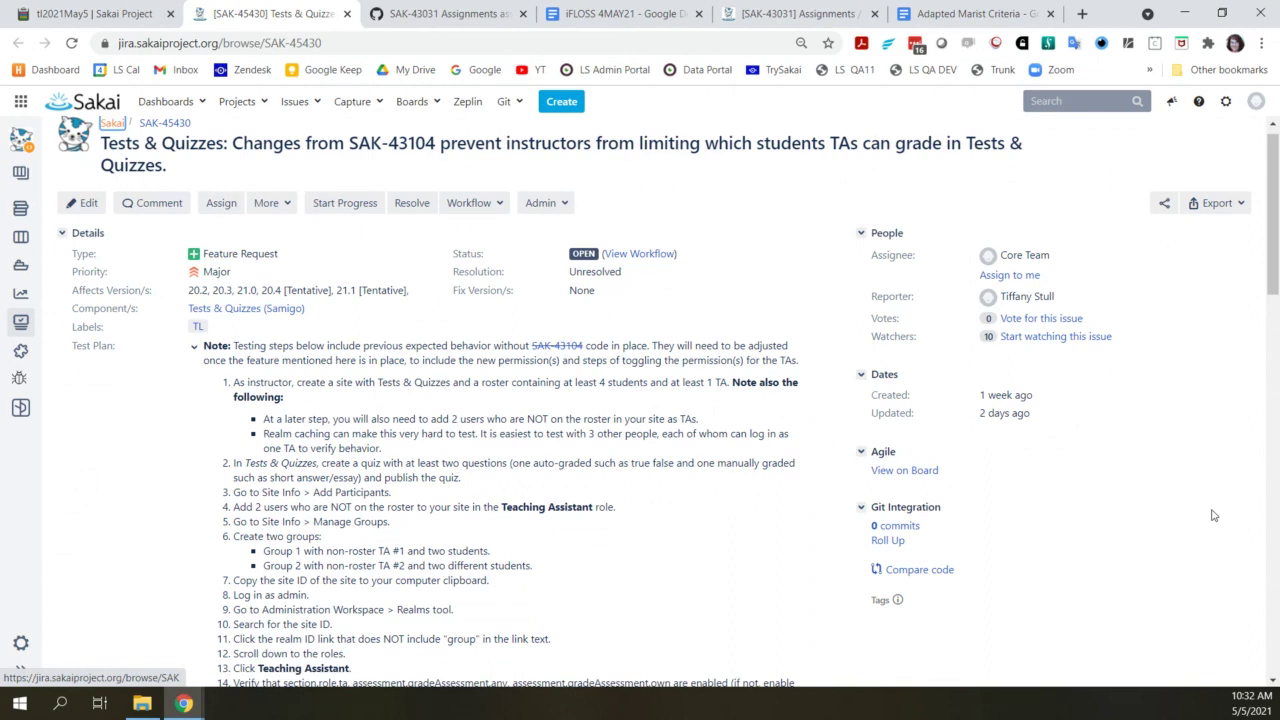
scroll(1213, 515, "down", 5)
scroll(1213, 515, "down", 1)
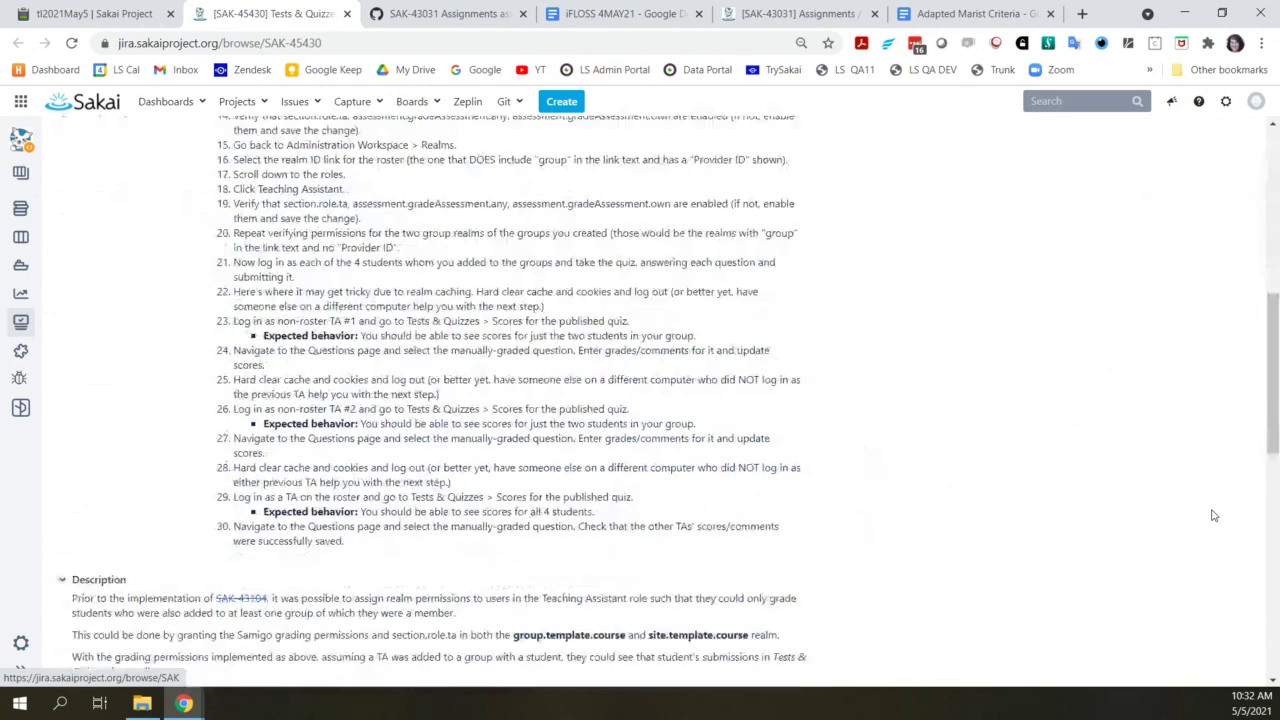
scroll(1213, 515, "down", 3)
scroll(1210, 530, "down", 1)
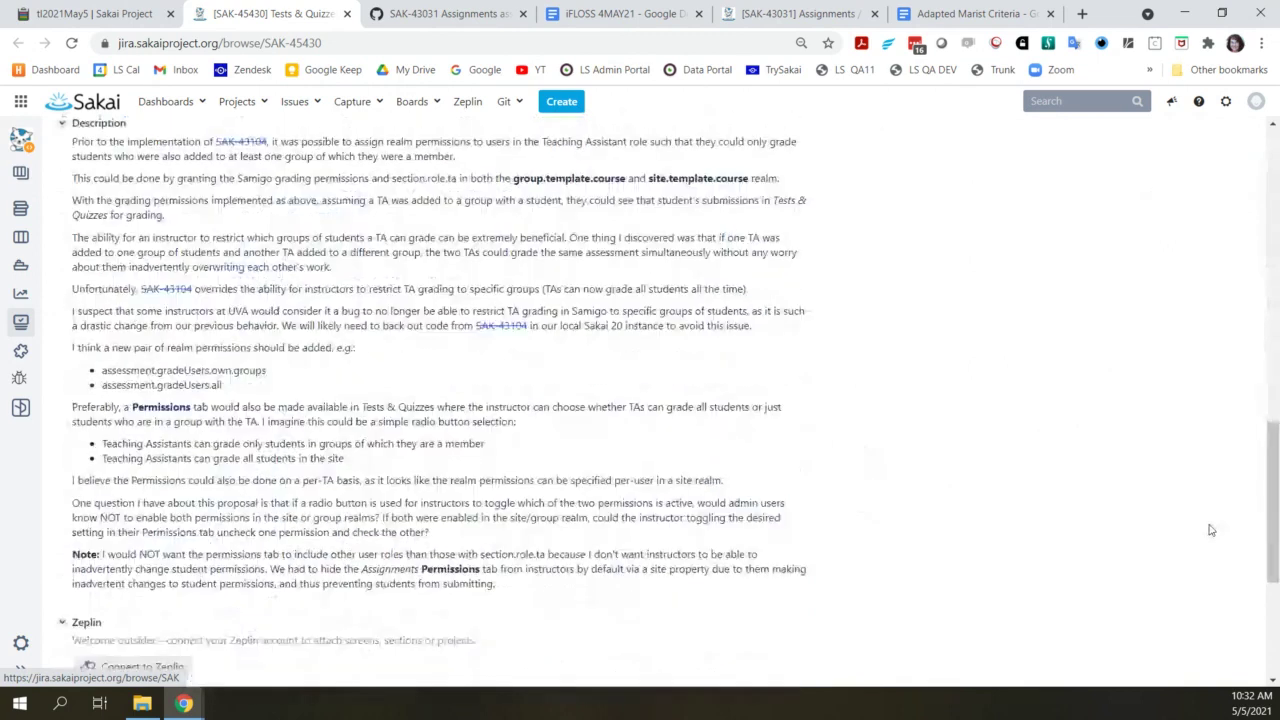
scroll(1210, 530, "up", 1)
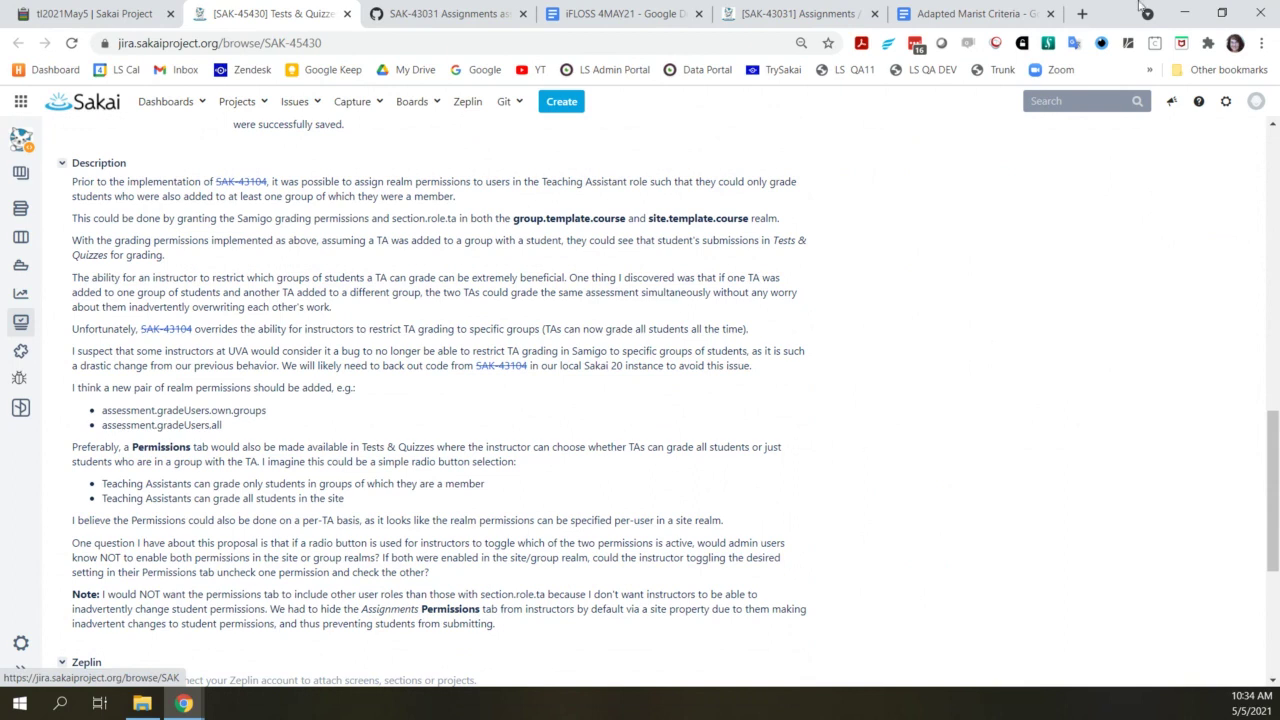
Open linked issue SAK-43104 and review its section.role.instructor grading requirement and fix versions
left_click(242, 182)
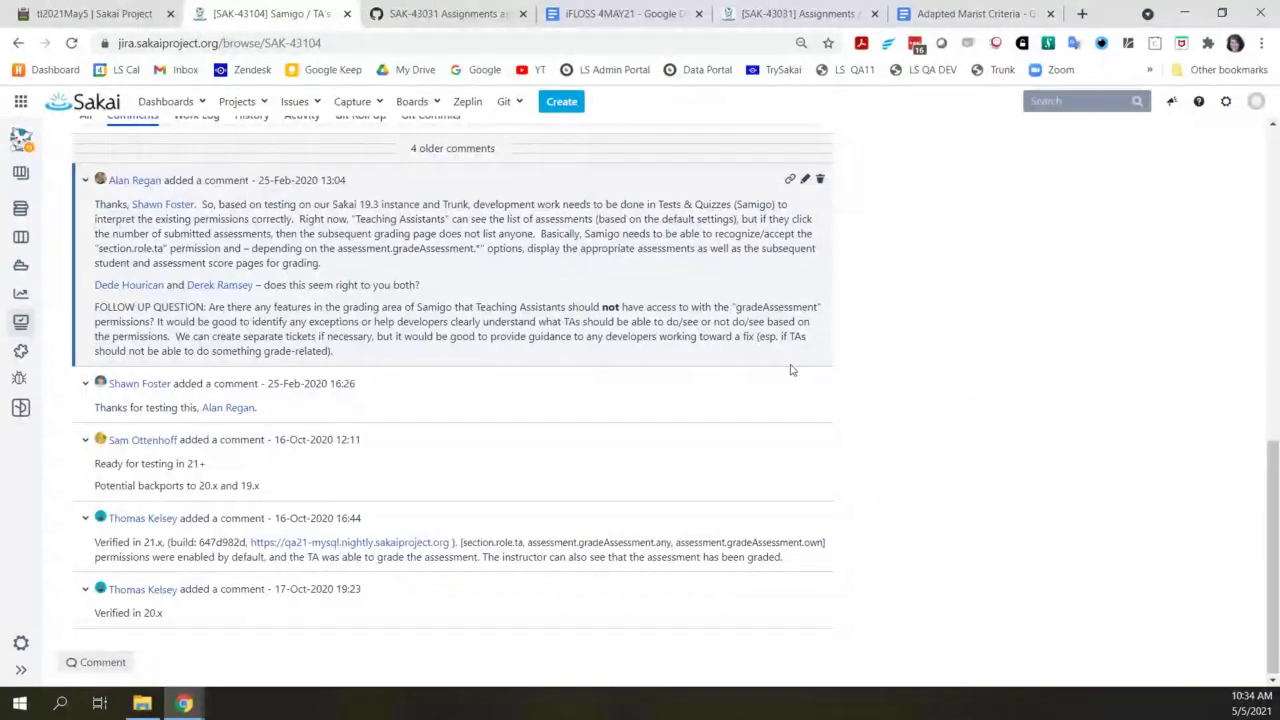
scroll(790, 370, "up", 4)
scroll(869, 396, "up", 2)
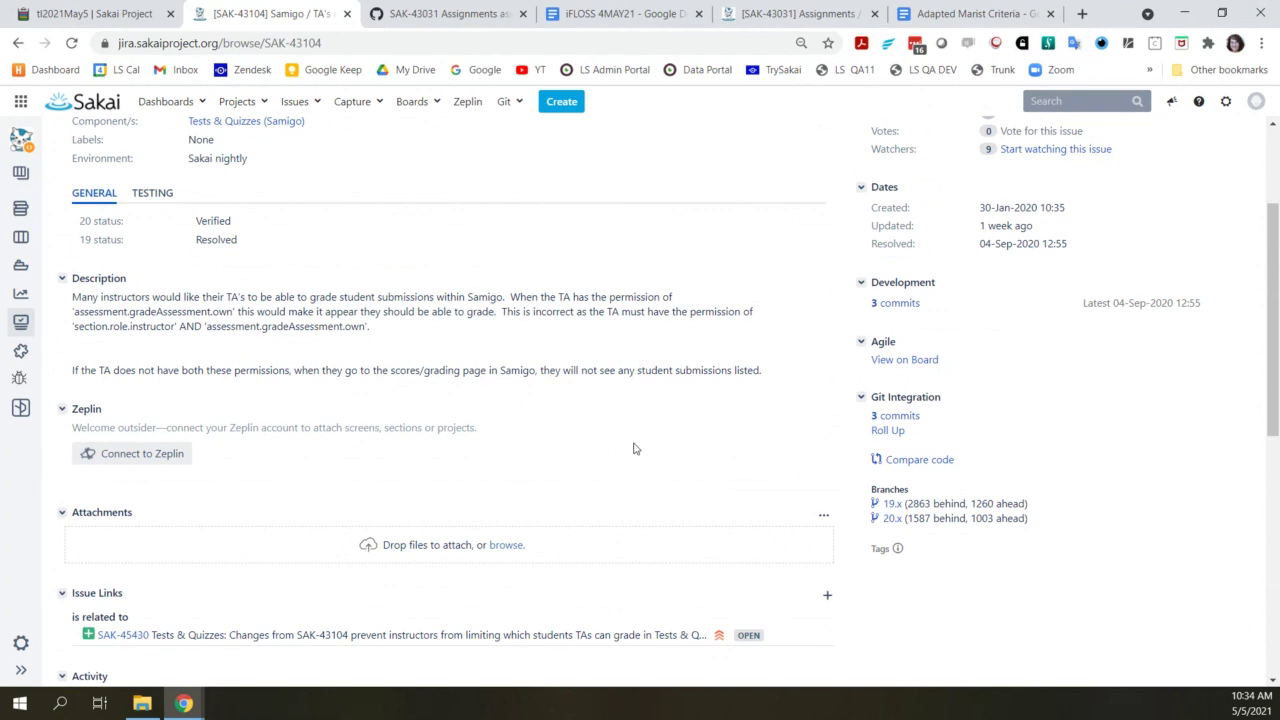
scroll(633, 449, "up", 2)
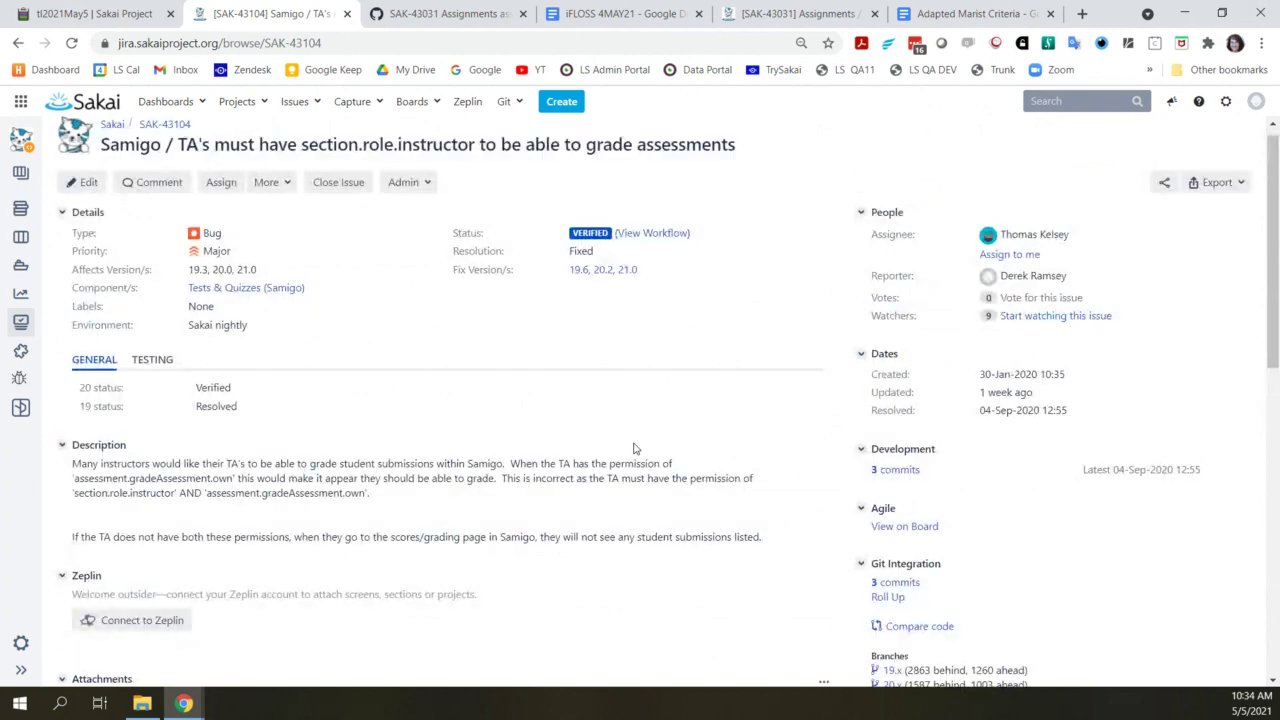
scroll(633, 449, "down", 1)
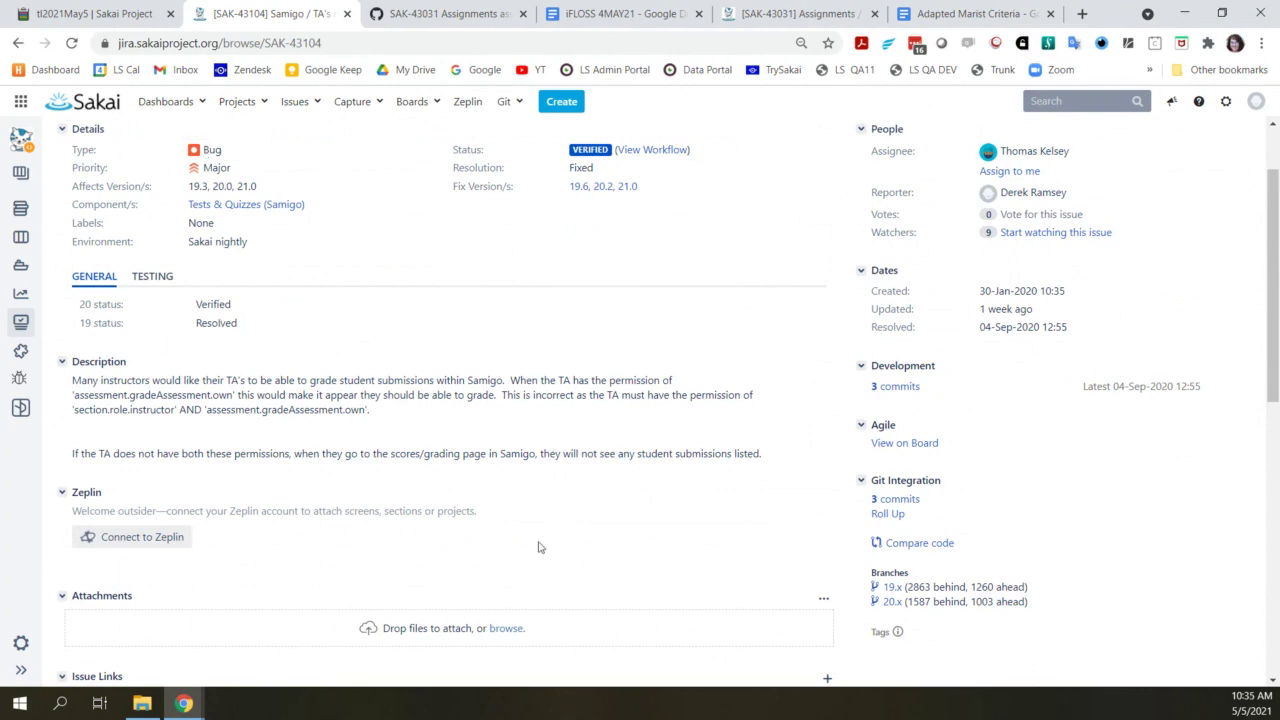
scroll(538, 547, "up", 1)
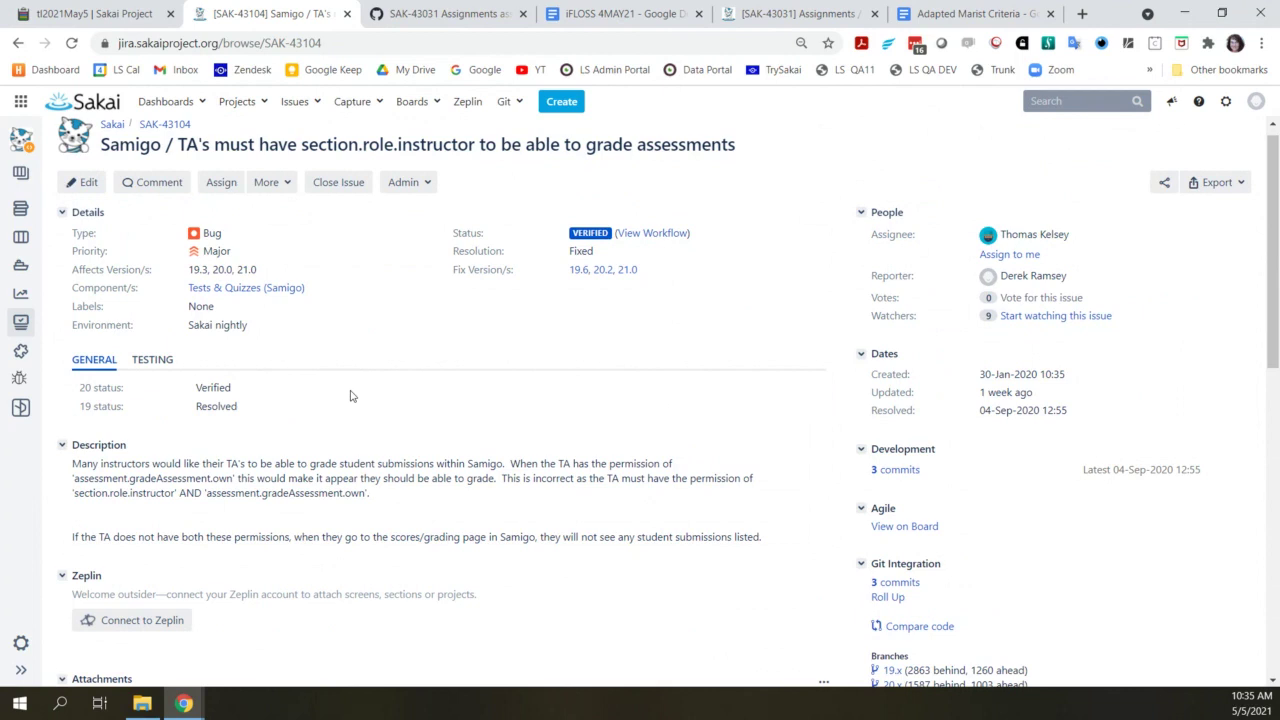
Go back to SAK-45430 and read its test plan's note about assuming no SAK-43104 code
left_click(18, 43)
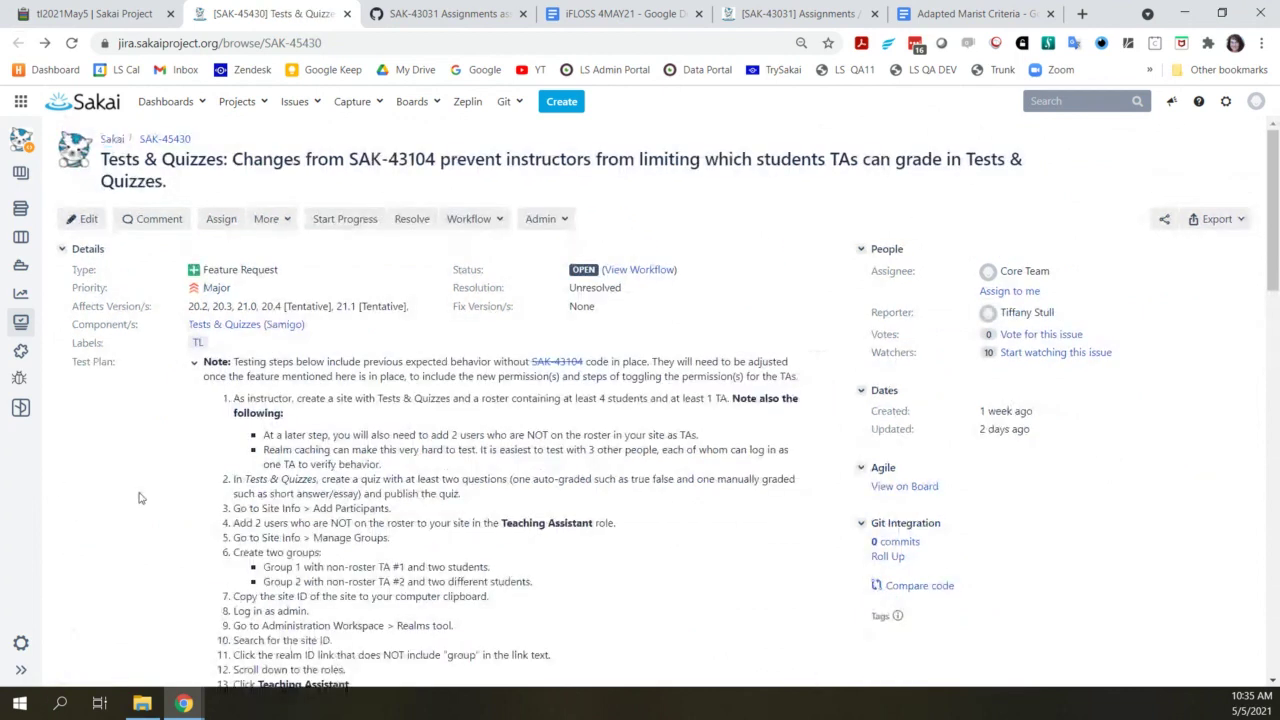
scroll(145, 520, "down", 1)
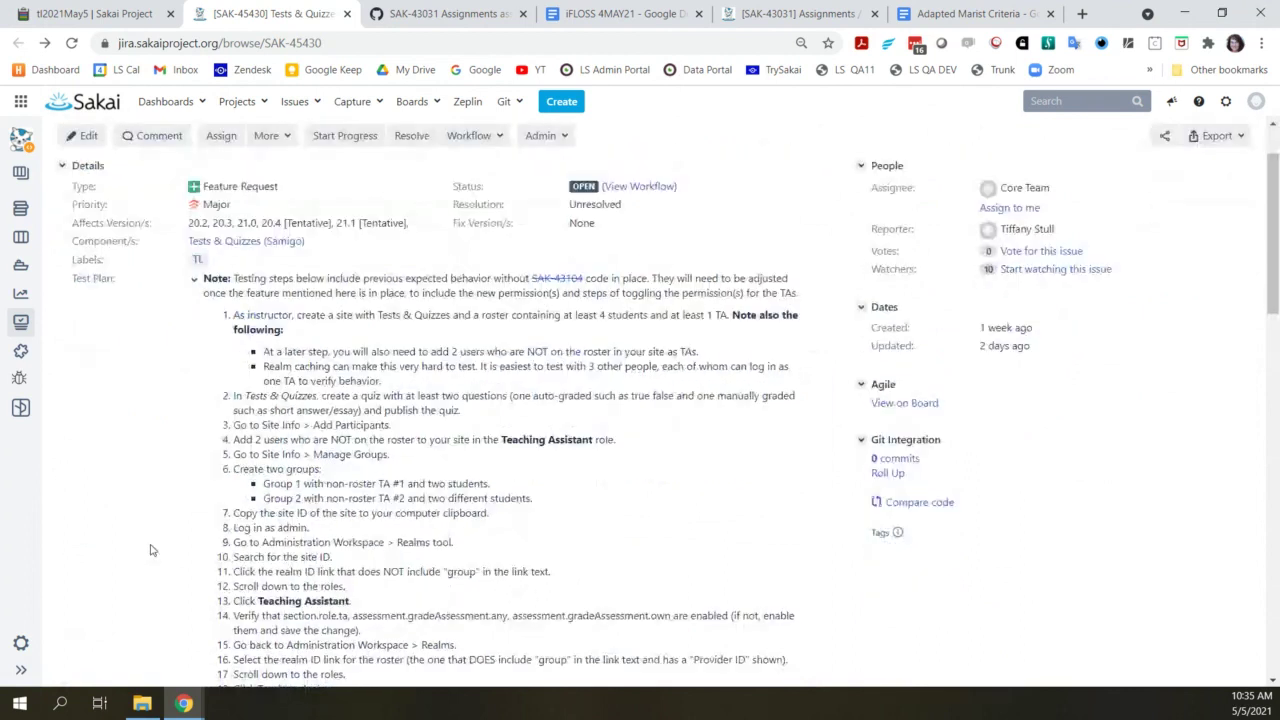
scroll(151, 549, "down", 1)
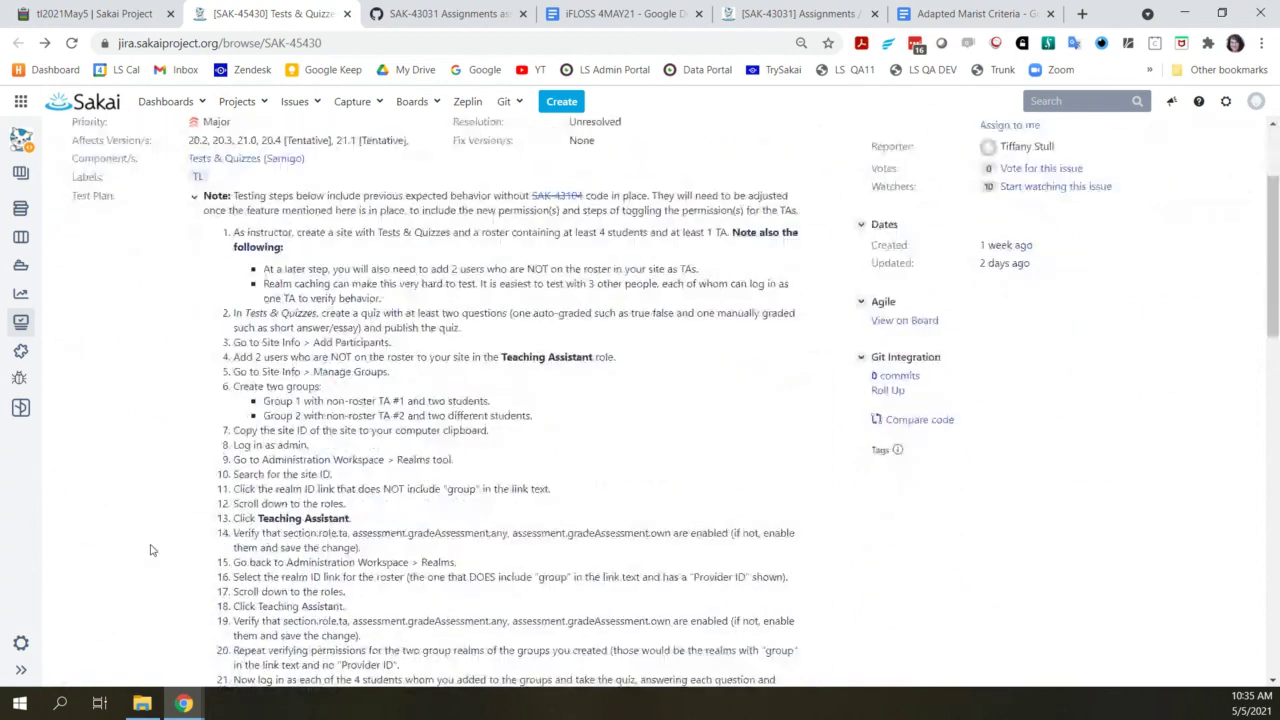
scroll(151, 549, "down", 2)
scroll(151, 549, "down", 4)
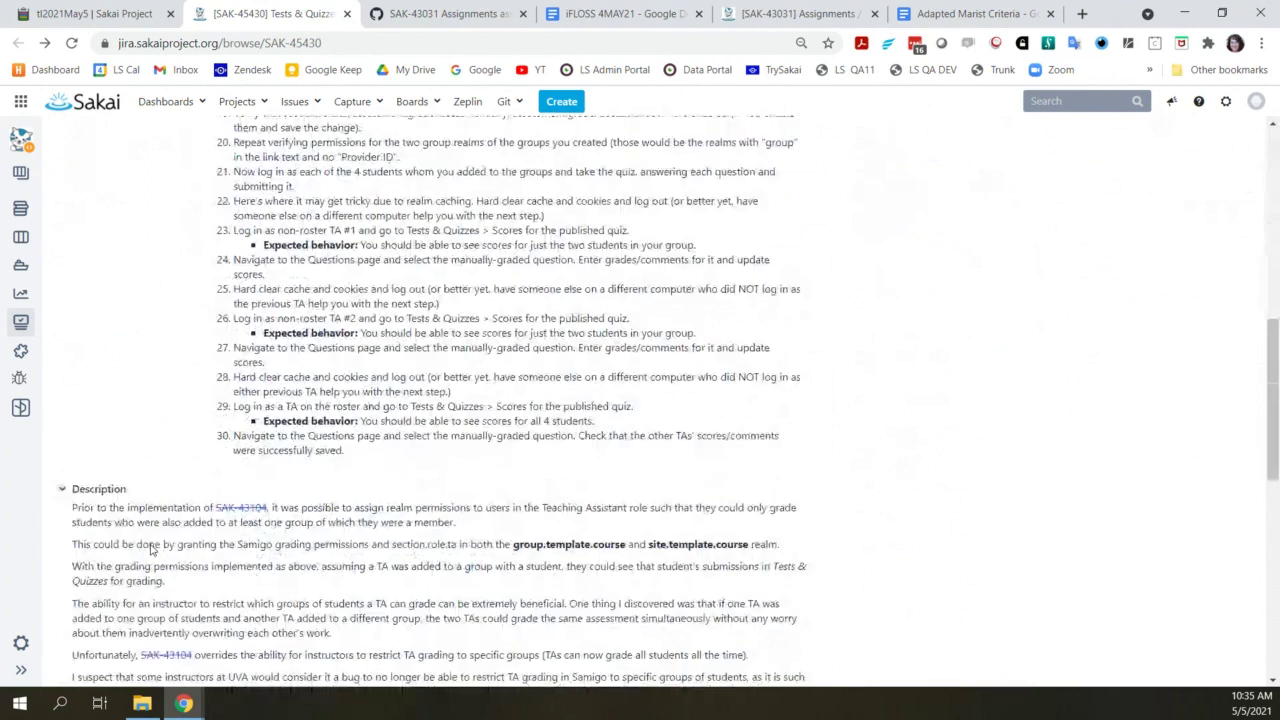
scroll(151, 549, "down", 1)
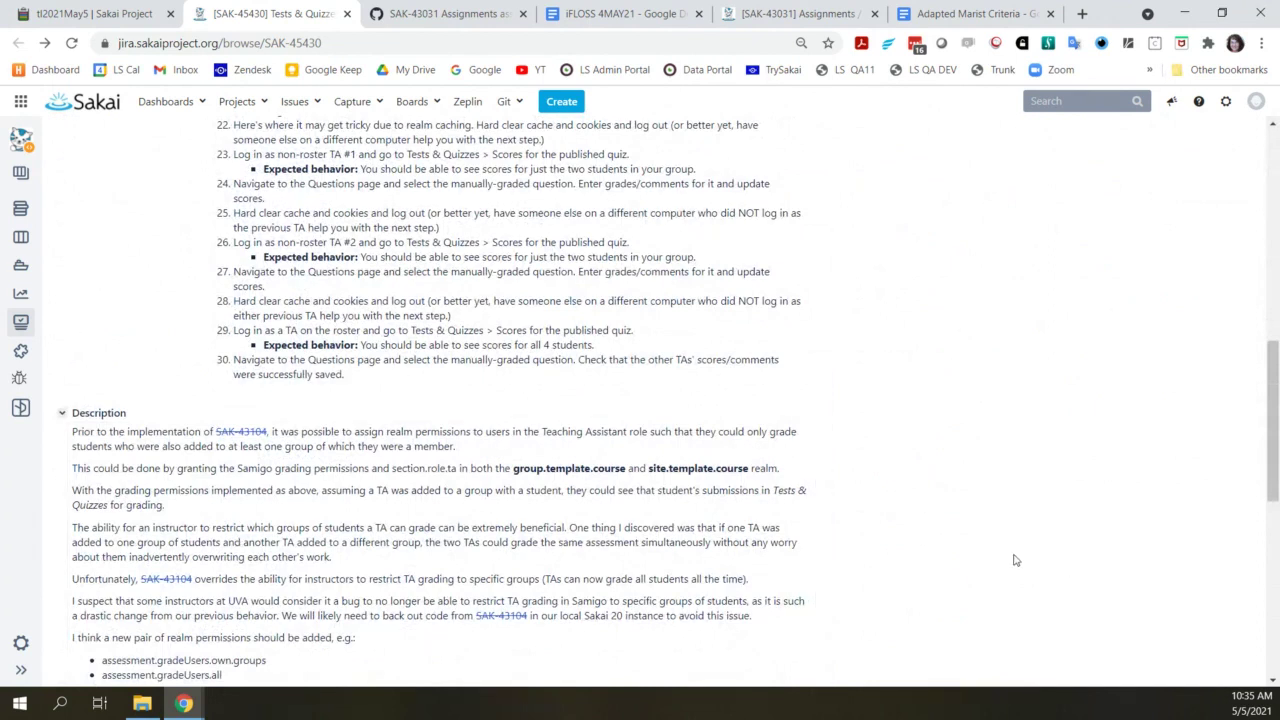
scroll(1015, 560, "up", 3)
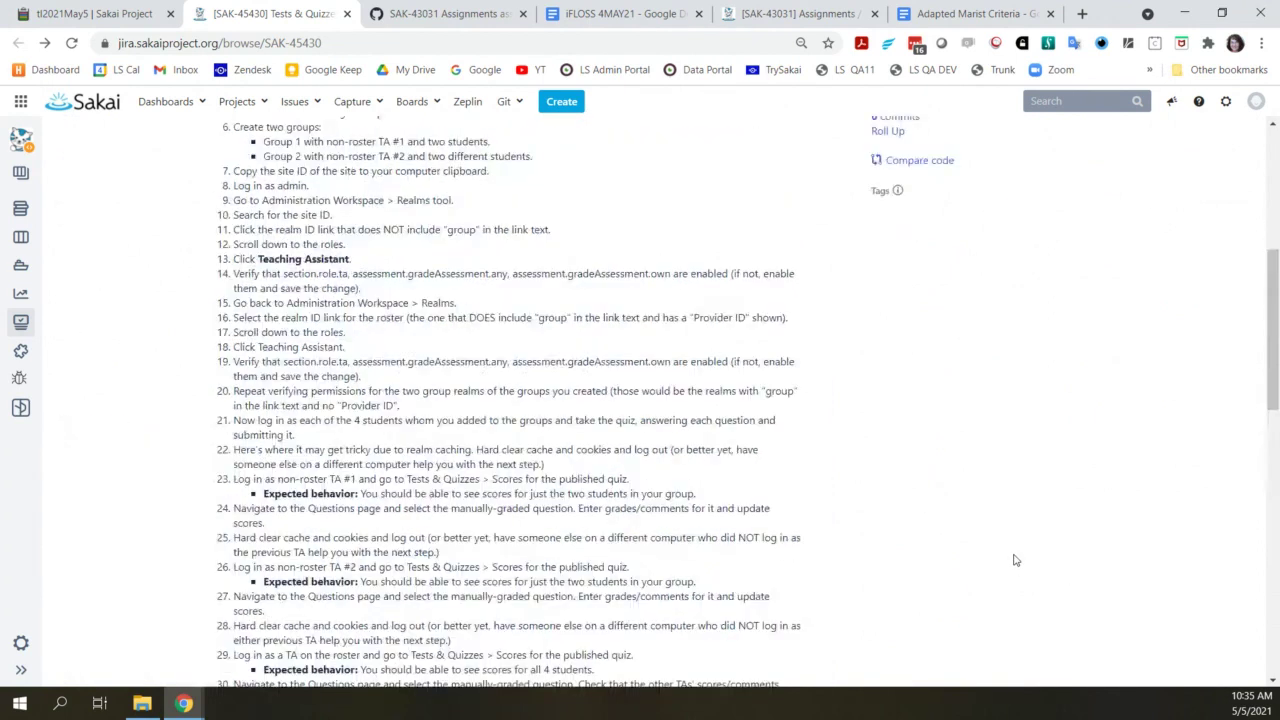
scroll(1015, 560, "up", 3)
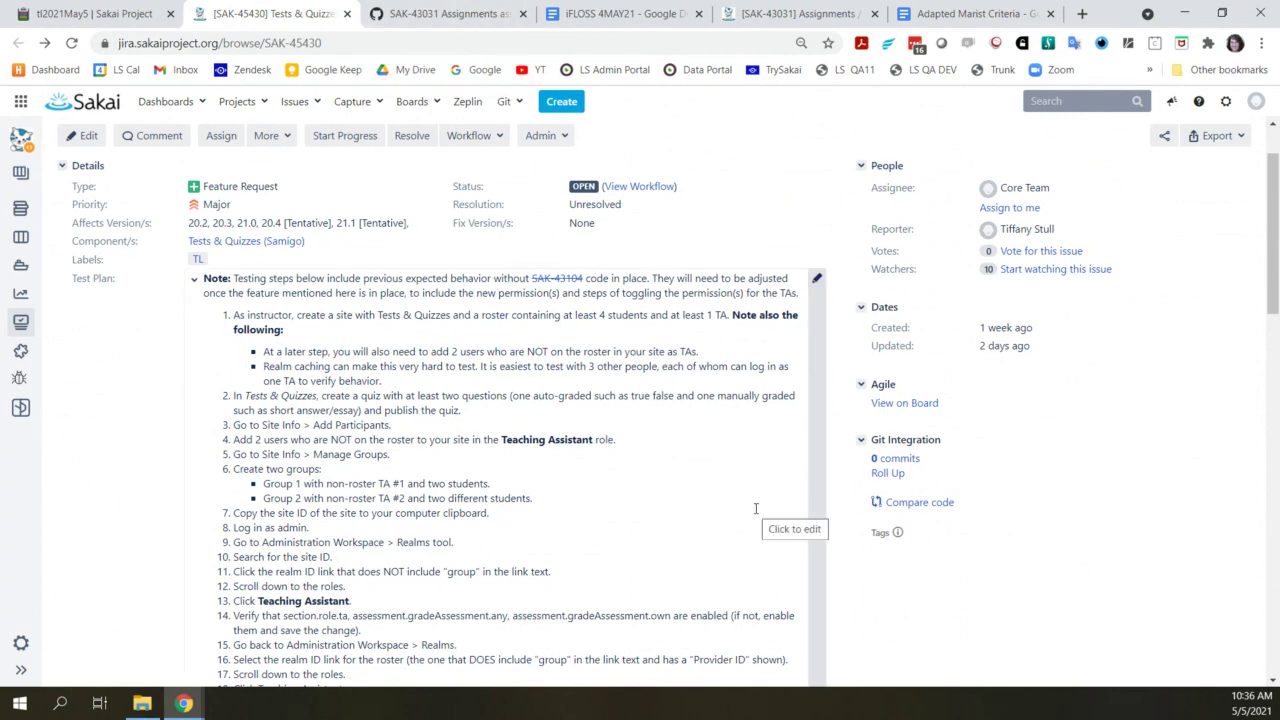
Open SAK-43104 in a separate browser tab and look over its details
right_click(538, 281)
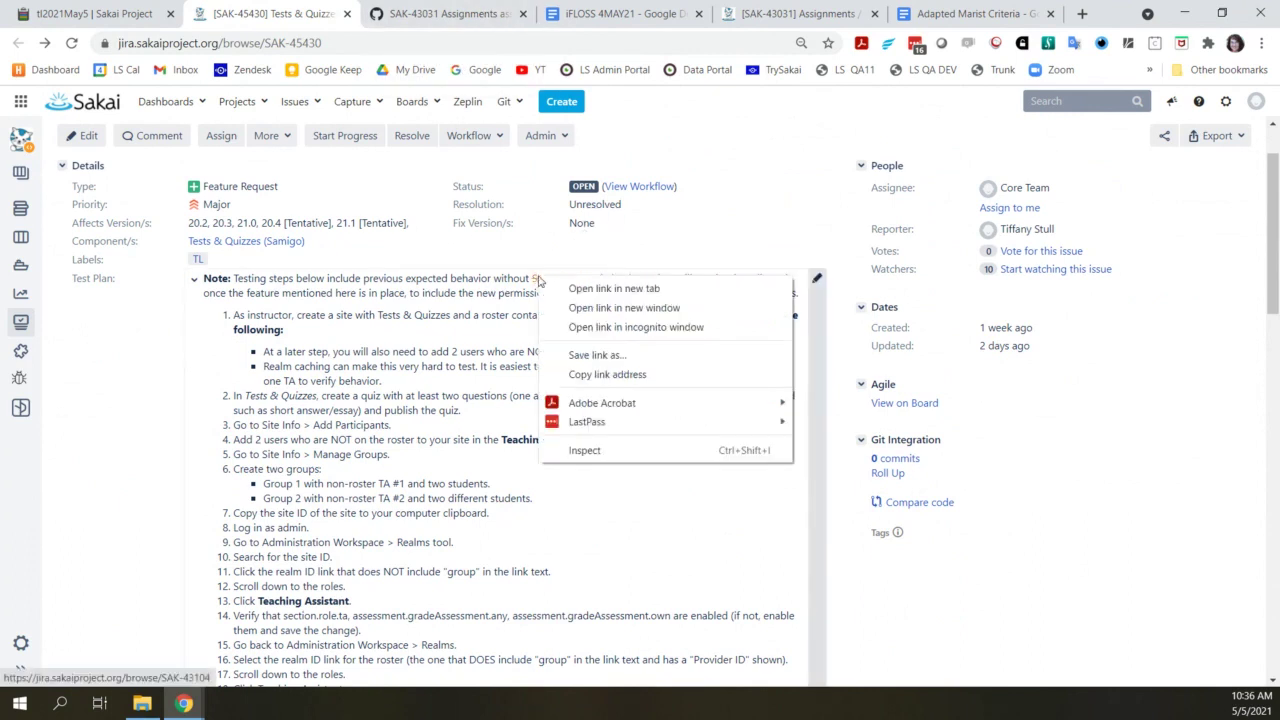
left_click(570, 288)
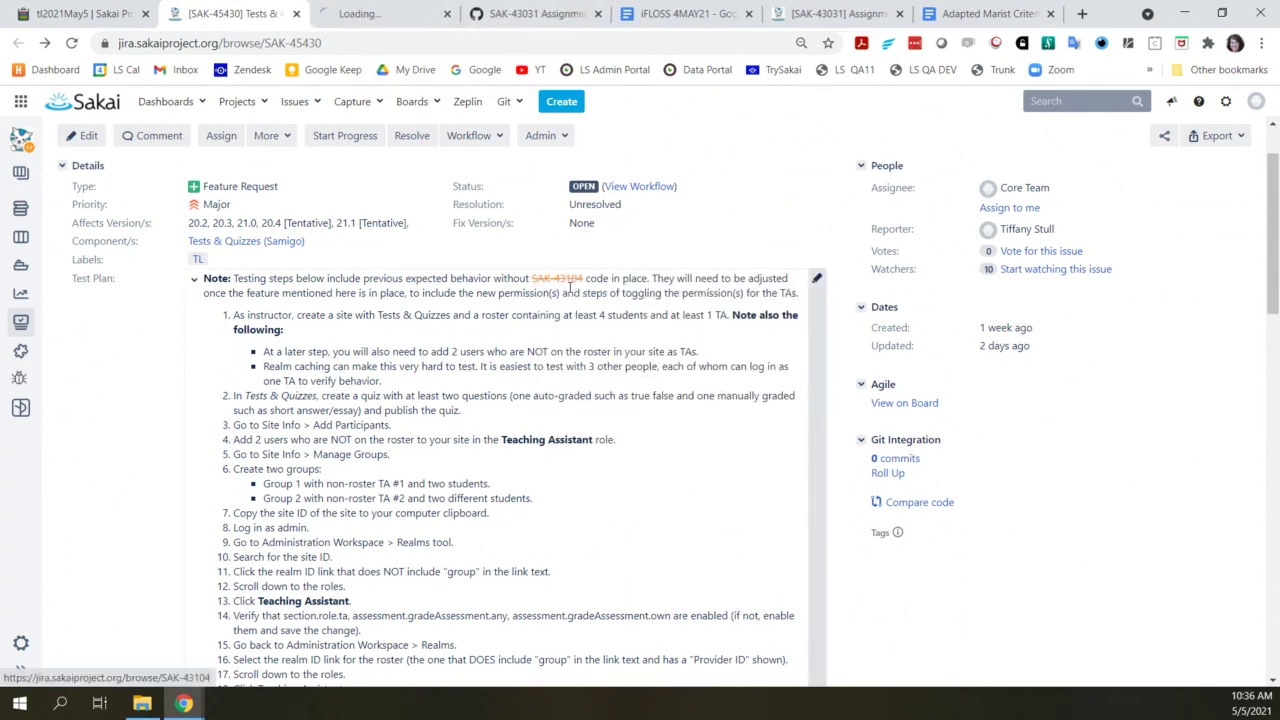
left_click(388, 13)
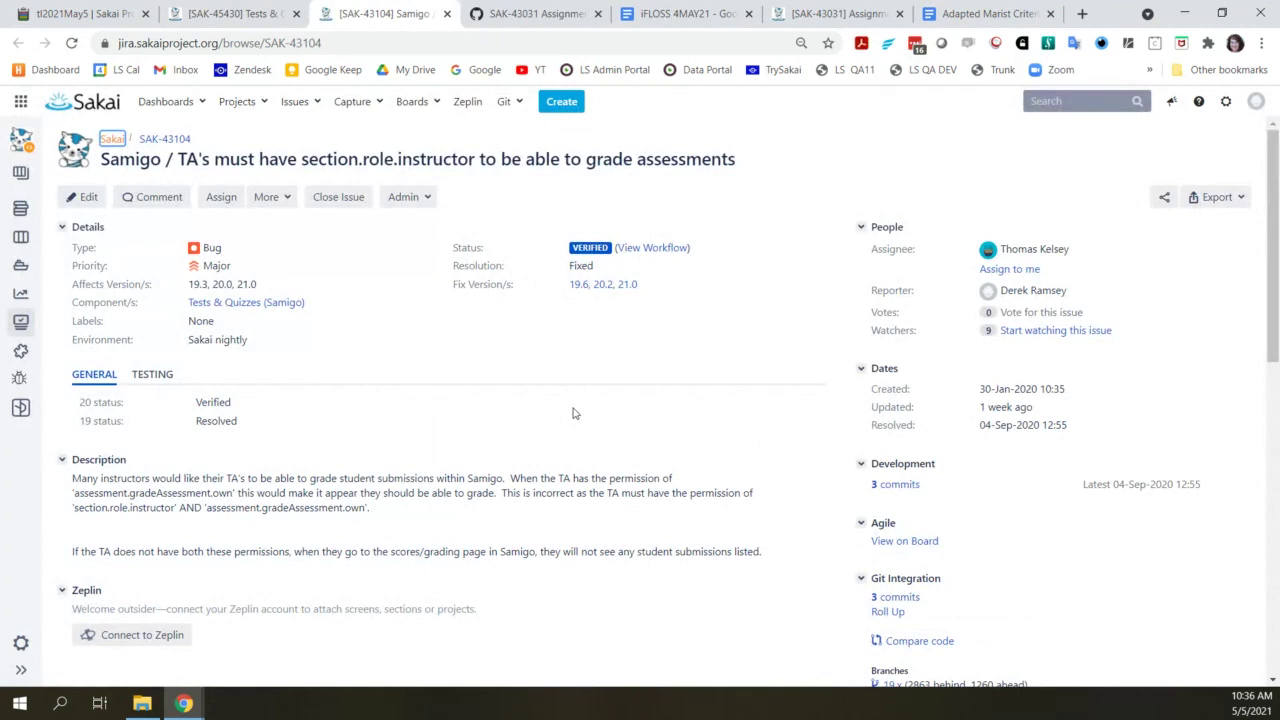
scroll(573, 413, "down", 1)
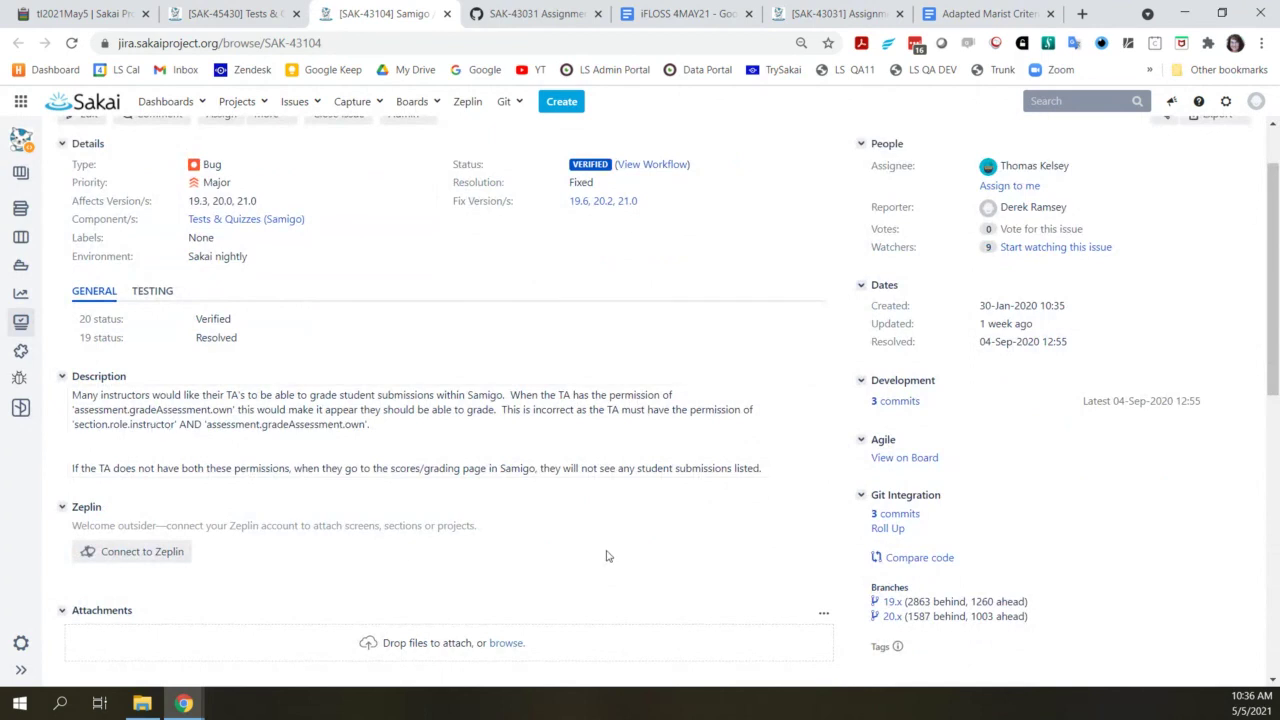
scroll(605, 556, "up", 1)
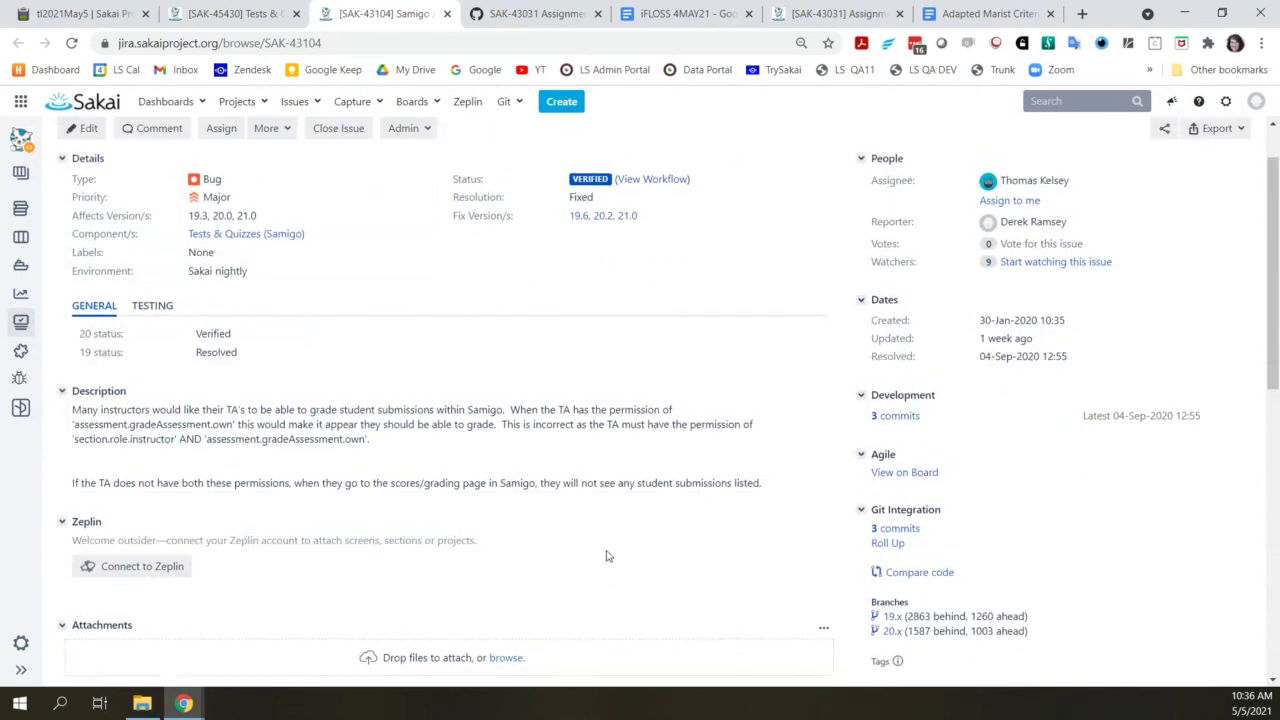
scroll(605, 556, "up", 1)
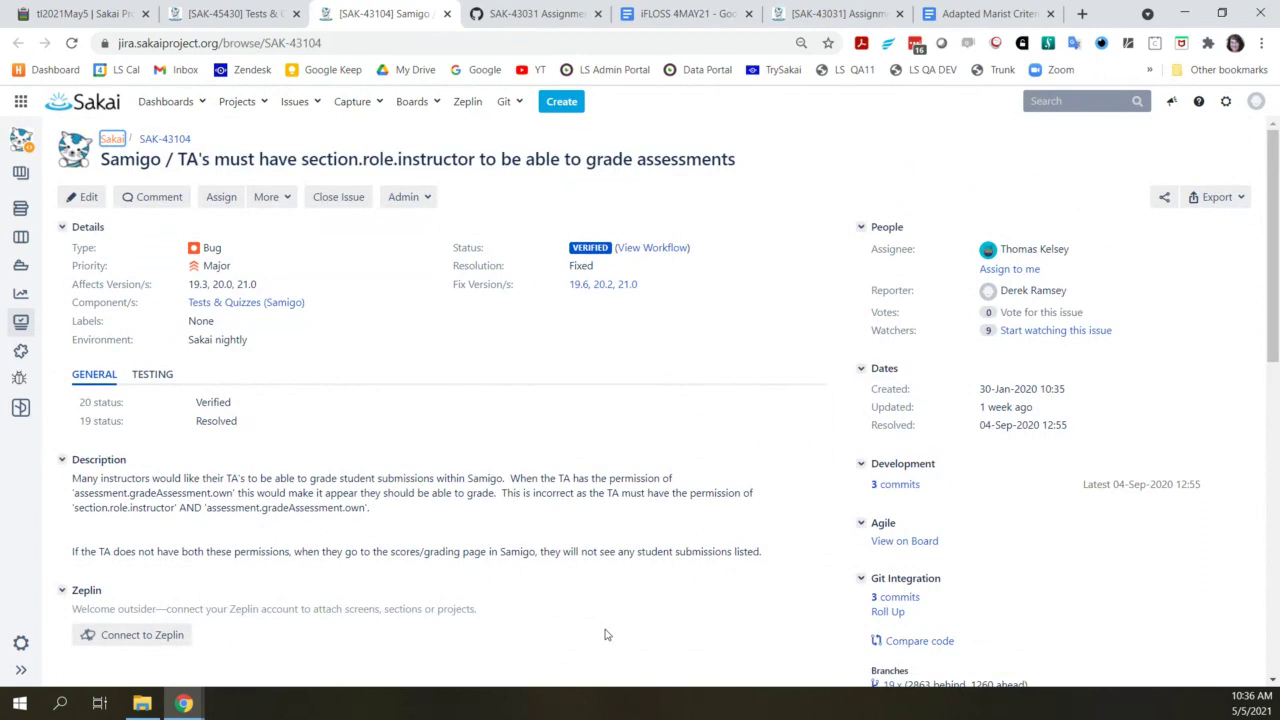
Compare SAK-45430's group-restricted TA grading description against SAK-43104, ending on SAK-45430
left_click(249, 15)
scroll(953, 558, "down", 2)
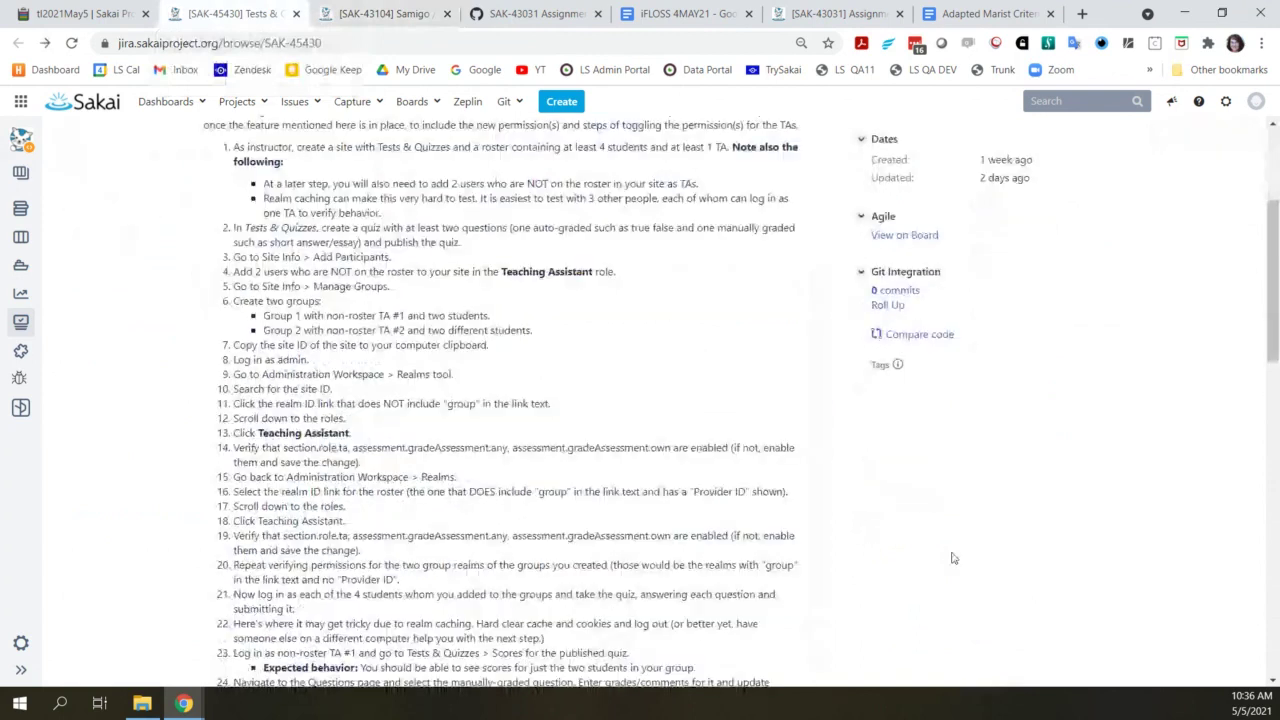
scroll(960, 550, "down", 4)
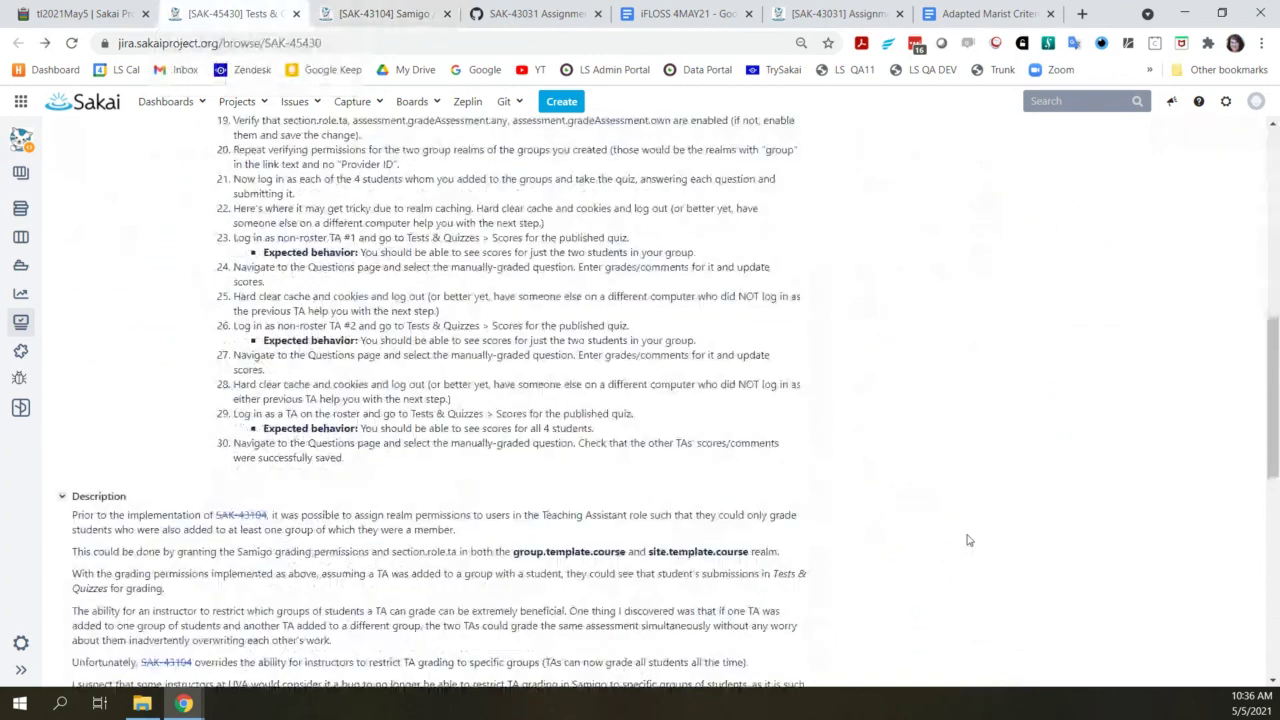
scroll(970, 541, "down", 3)
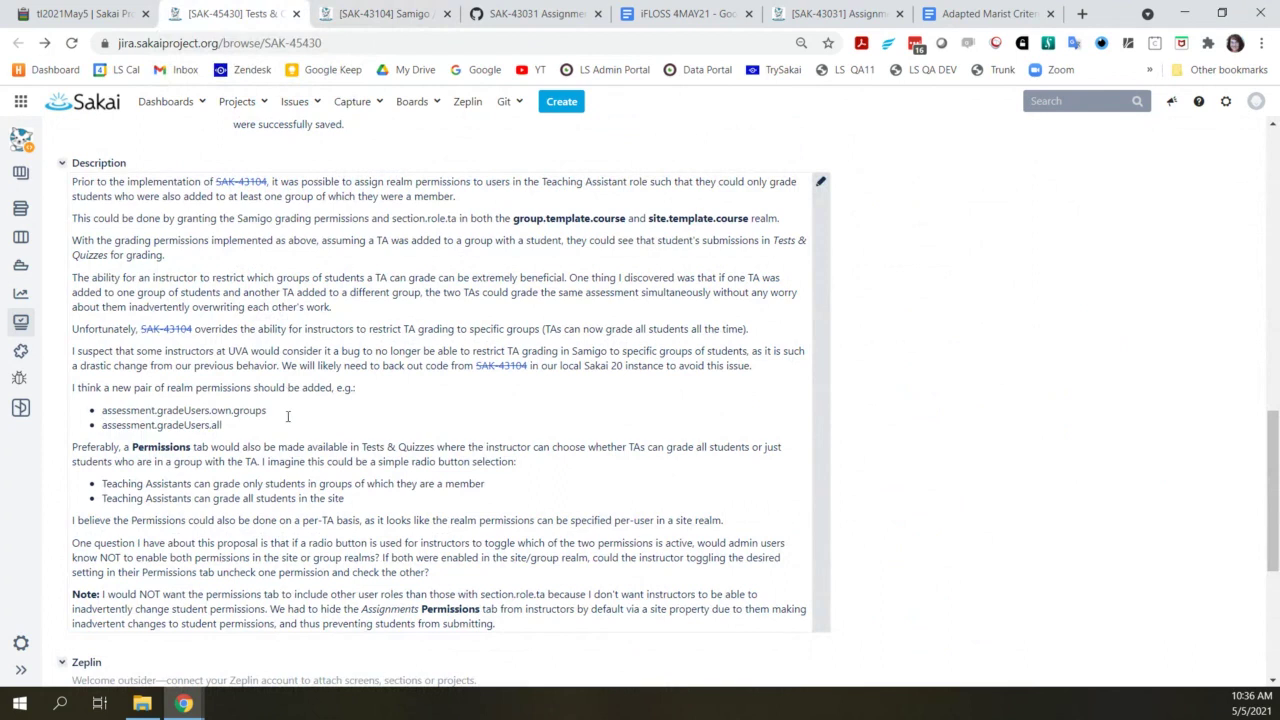
left_click(403, 14)
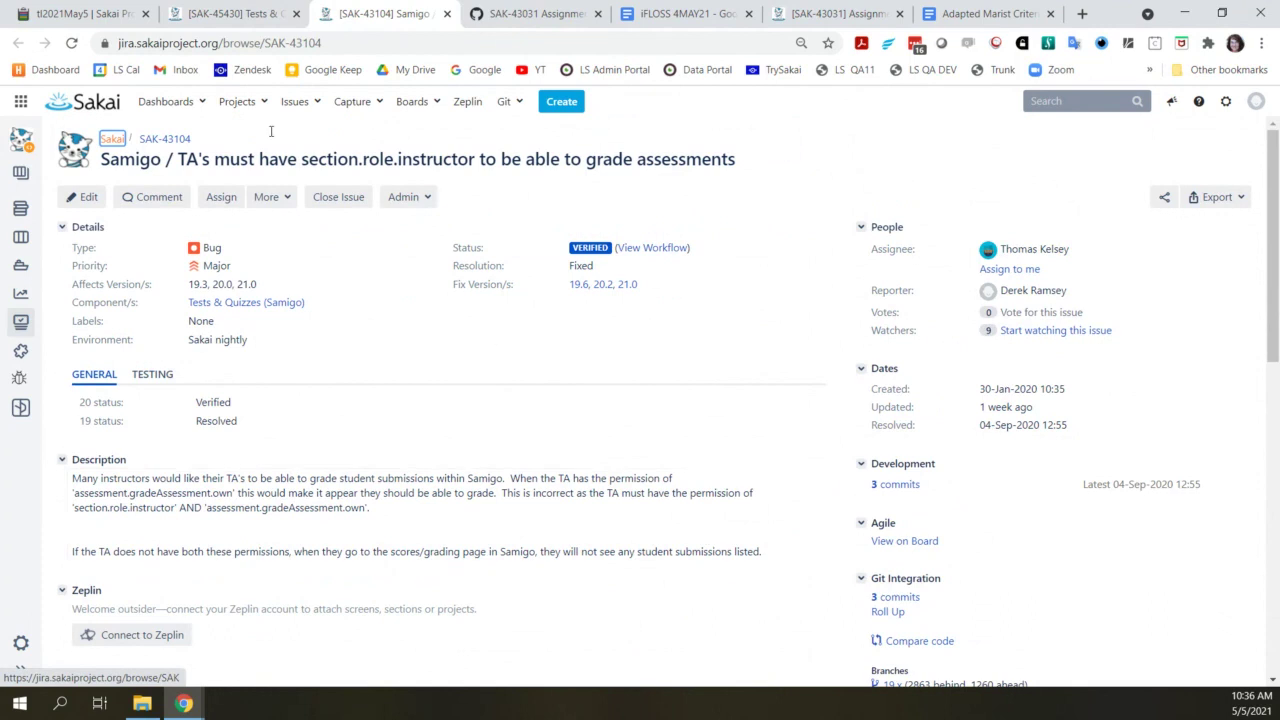
left_click(190, 12)
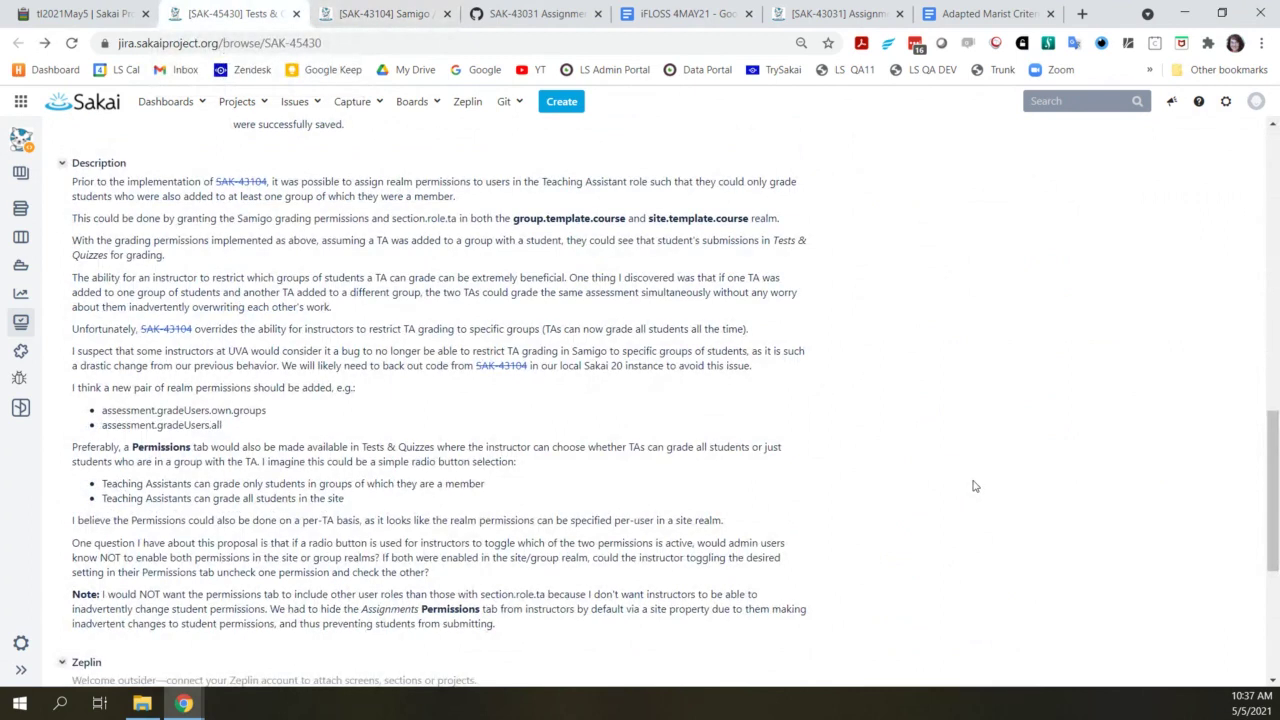
scroll(975, 486, "up", 2)
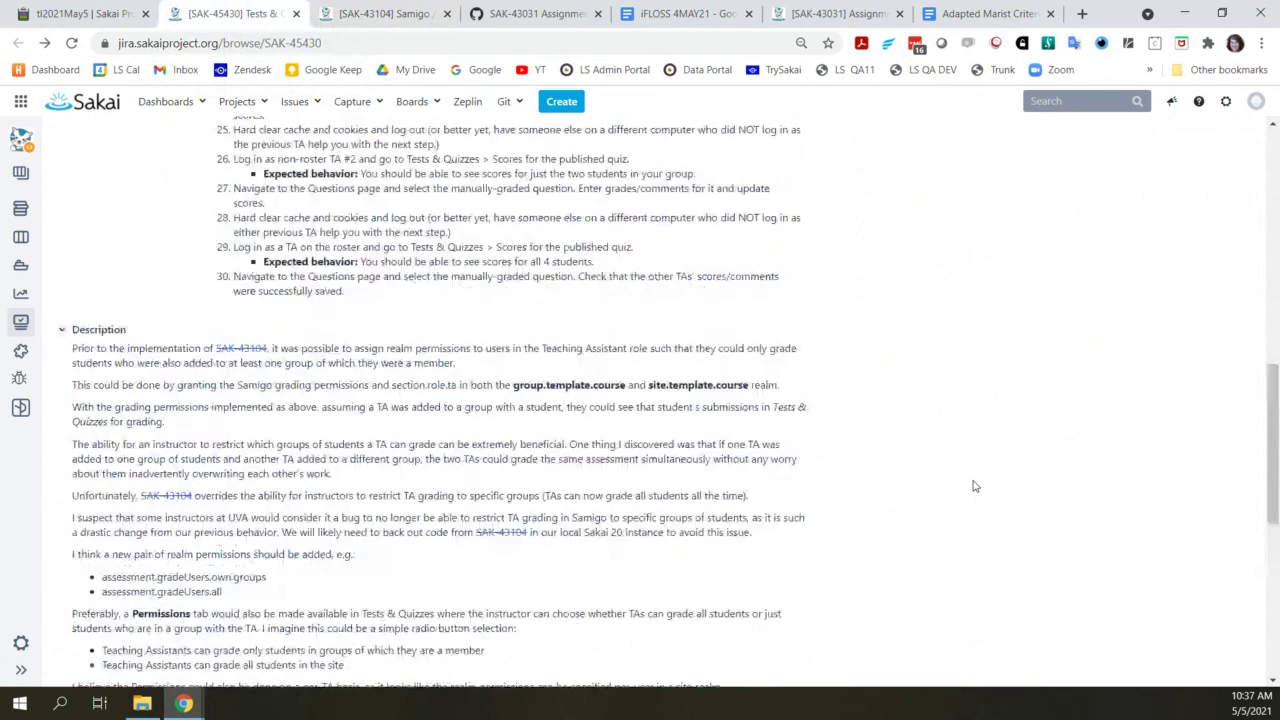
scroll(975, 486, "up", 3)
scroll(975, 486, "up", 6)
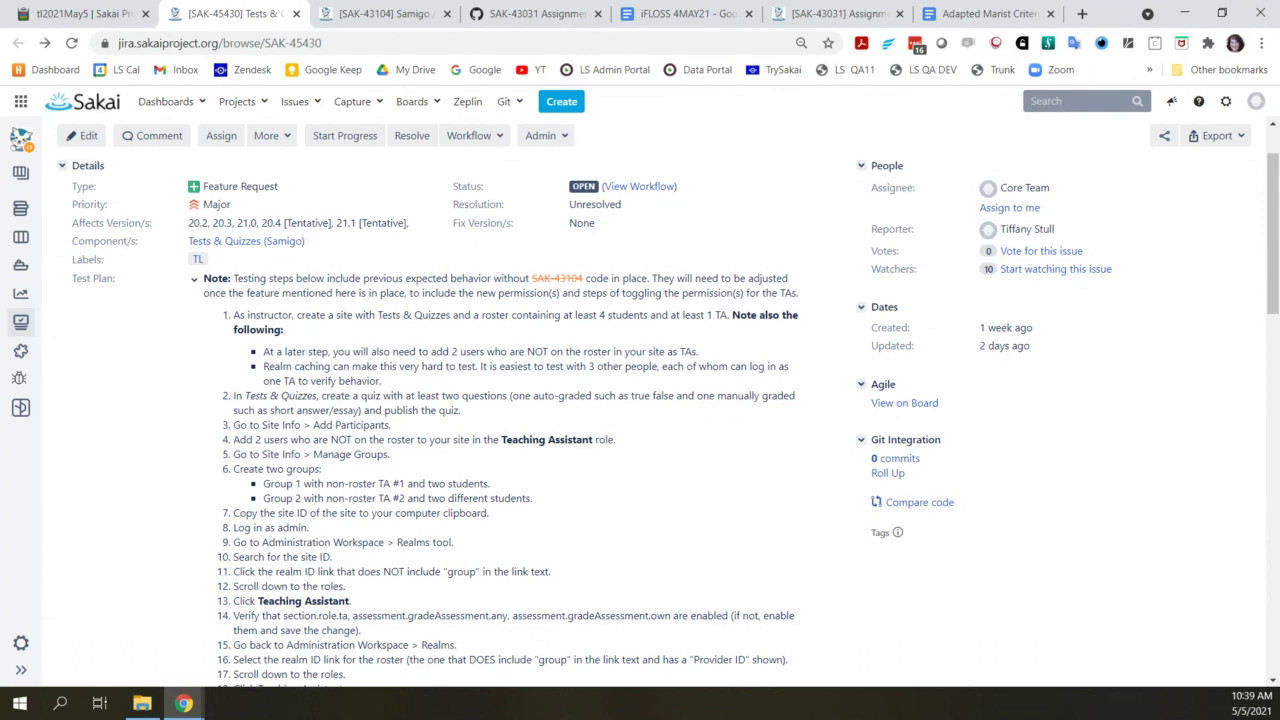
Append 'to be continued' to the SAK-45430 agenda line and move to the SAK-45373 line
left_click(105, 14)
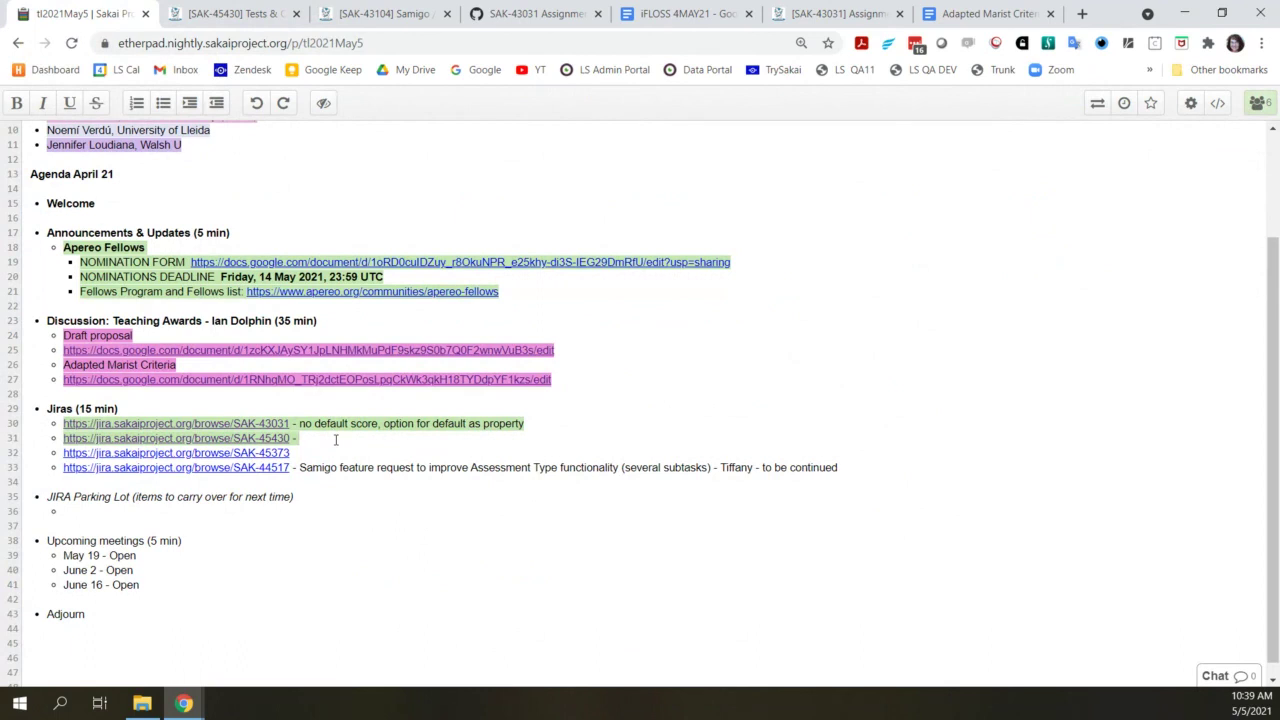
type("to be continued")
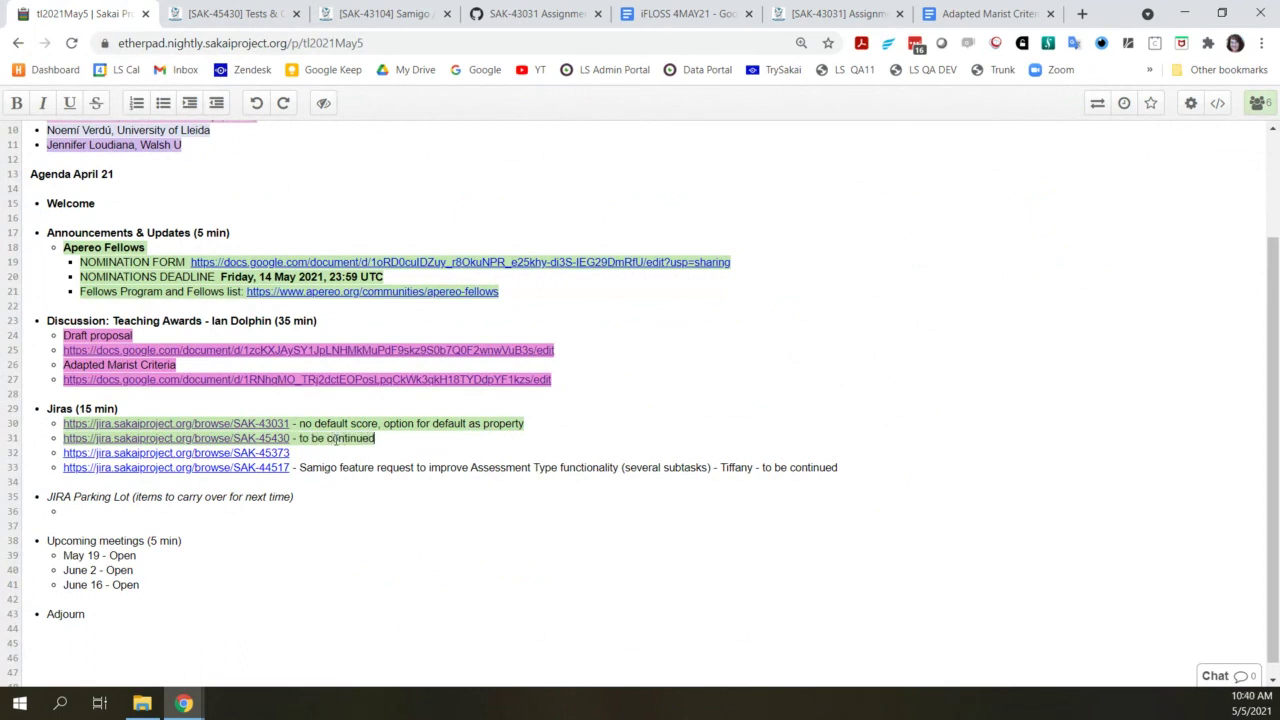
key("Down")
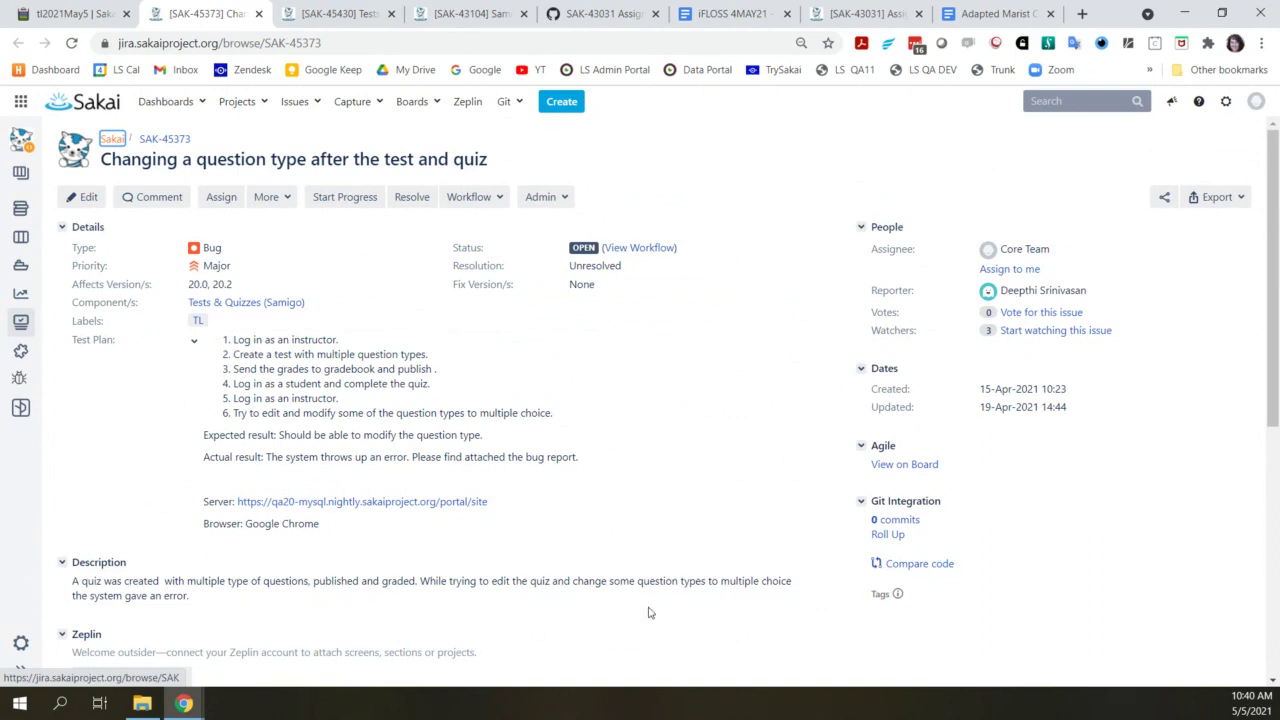
Scroll SAK-45373 down to its attachment and the comment on changing question types after submissions
scroll(648, 613, "down", 2)
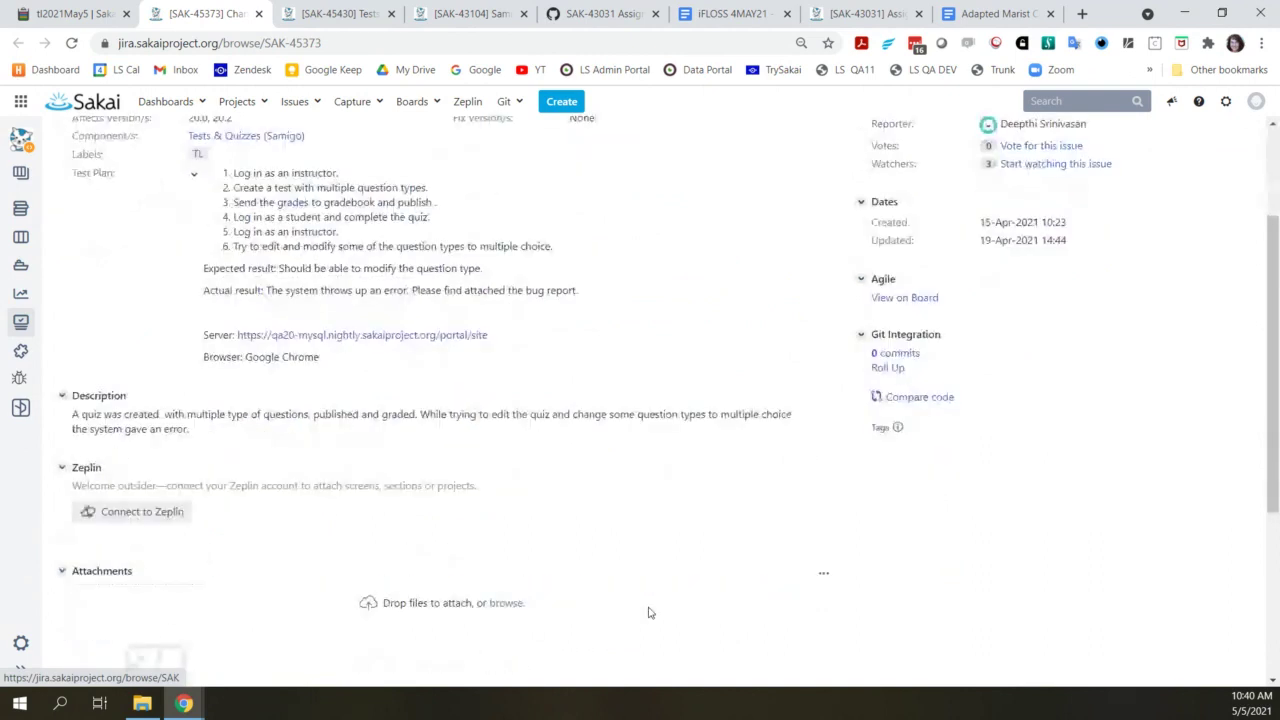
scroll(648, 613, "down", 4)
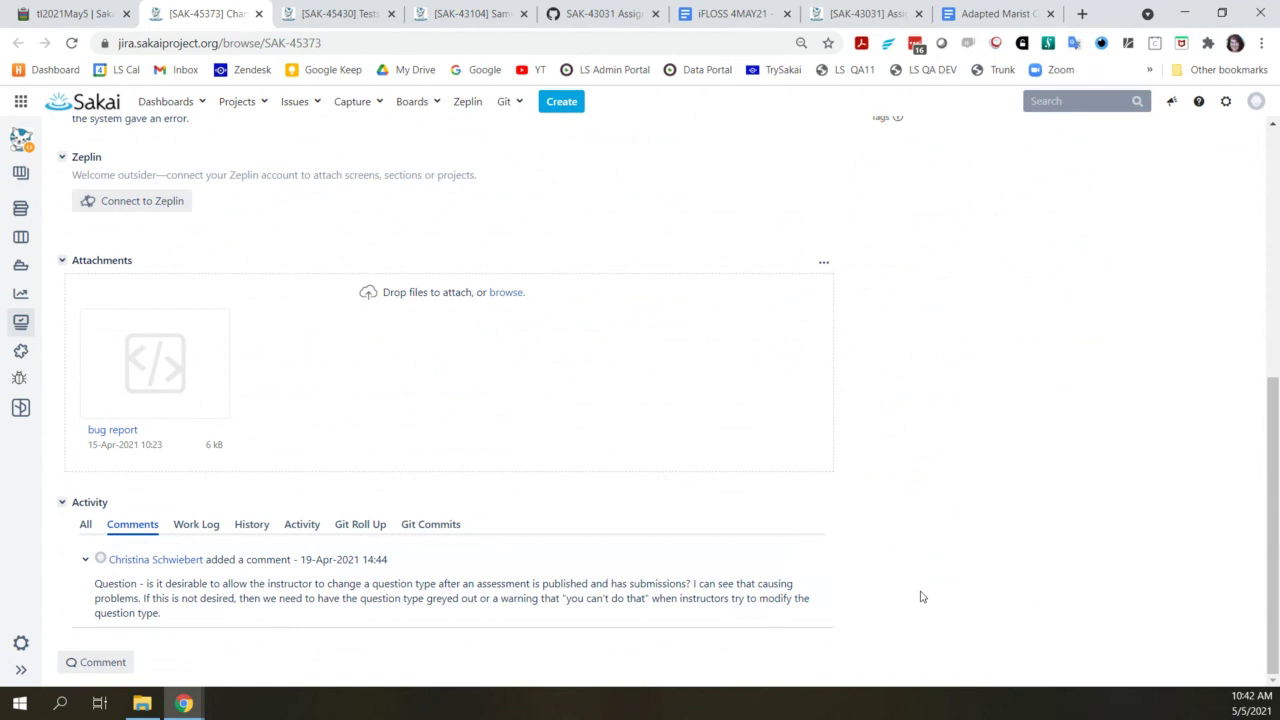
Review SAK-45373's test plan and header: open Major Samigo bug affecting 20.0 and 20.2
scroll(922, 597, "up", 3)
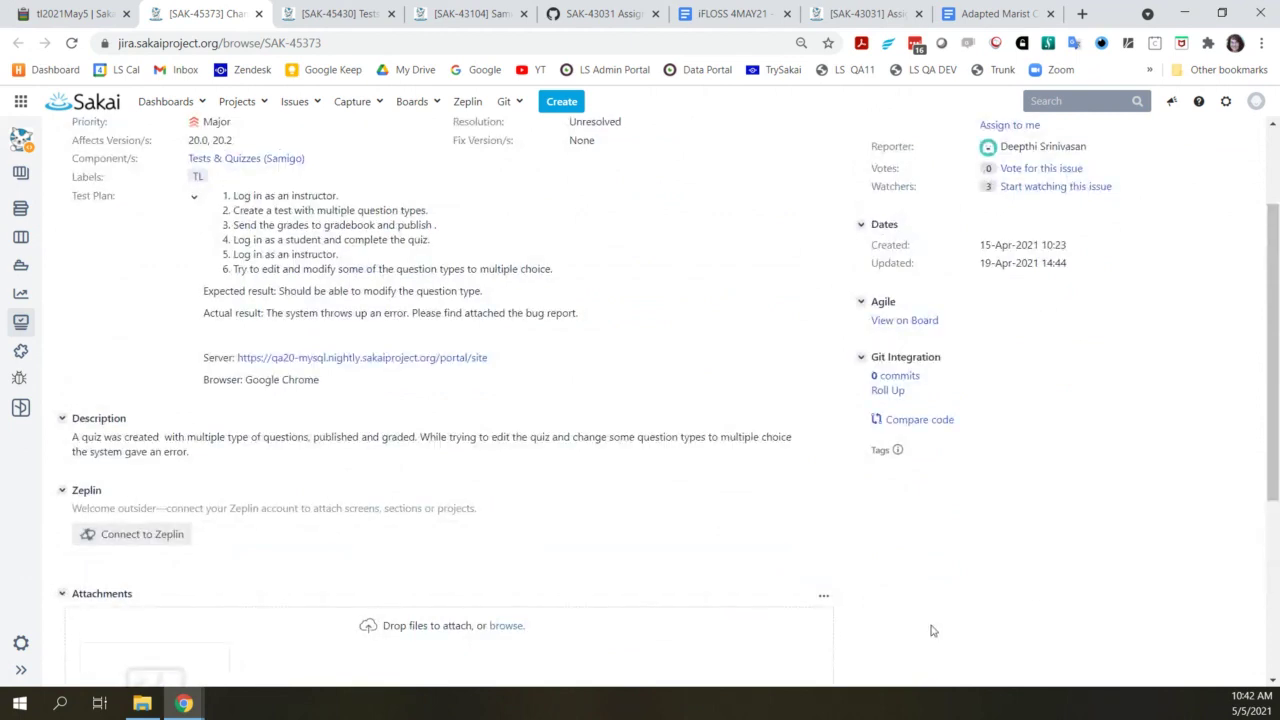
scroll(930, 630, "up", 1)
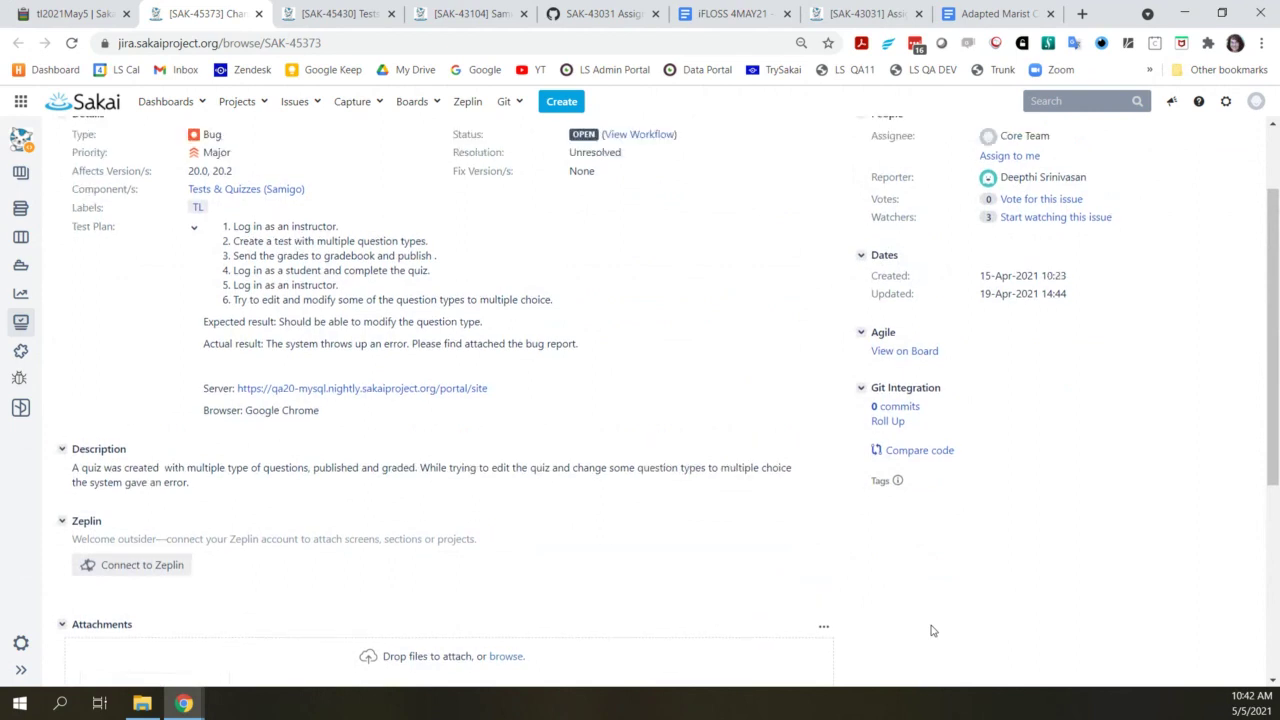
scroll(930, 630, "up", 1)
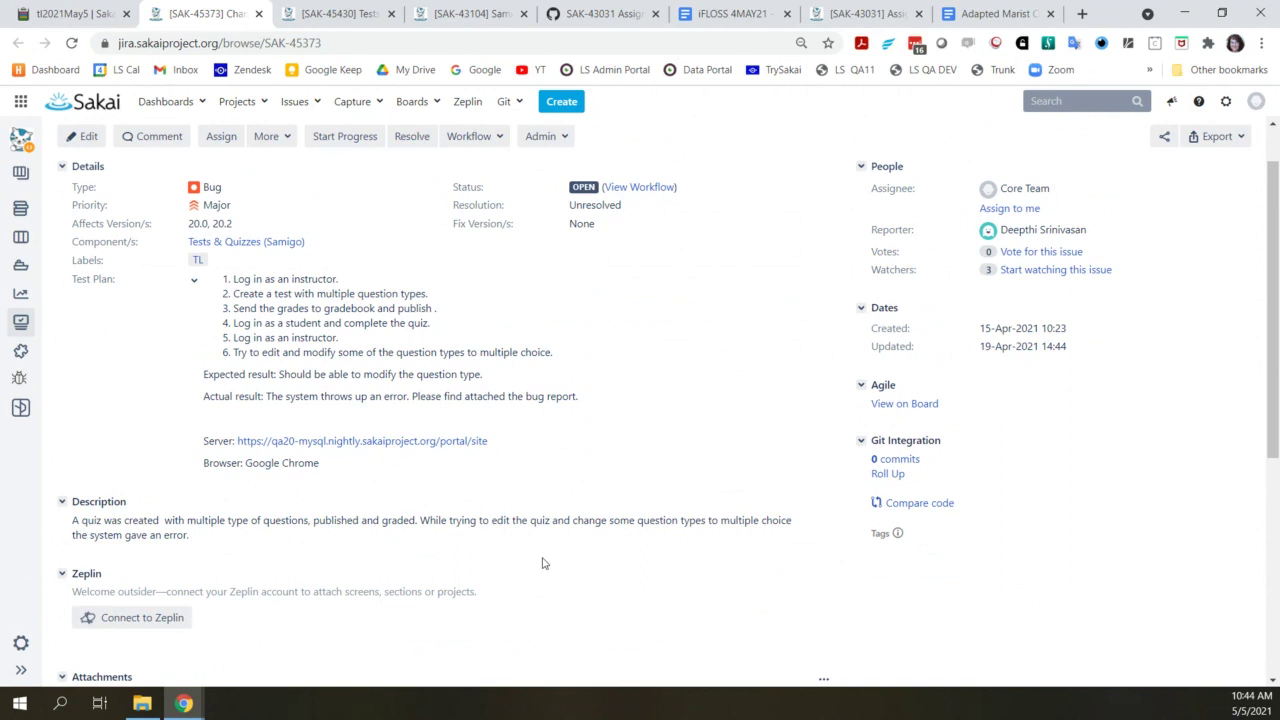
scroll(543, 563, "down", 1)
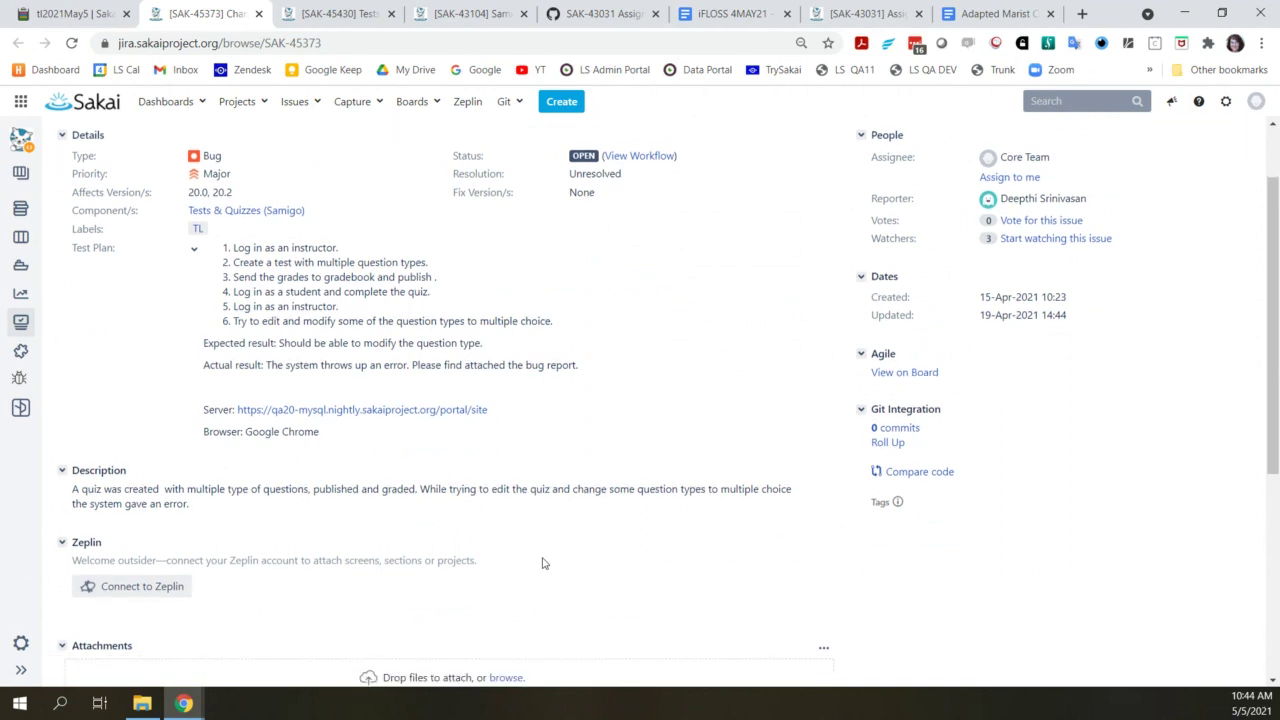
scroll(543, 563, "down", 4)
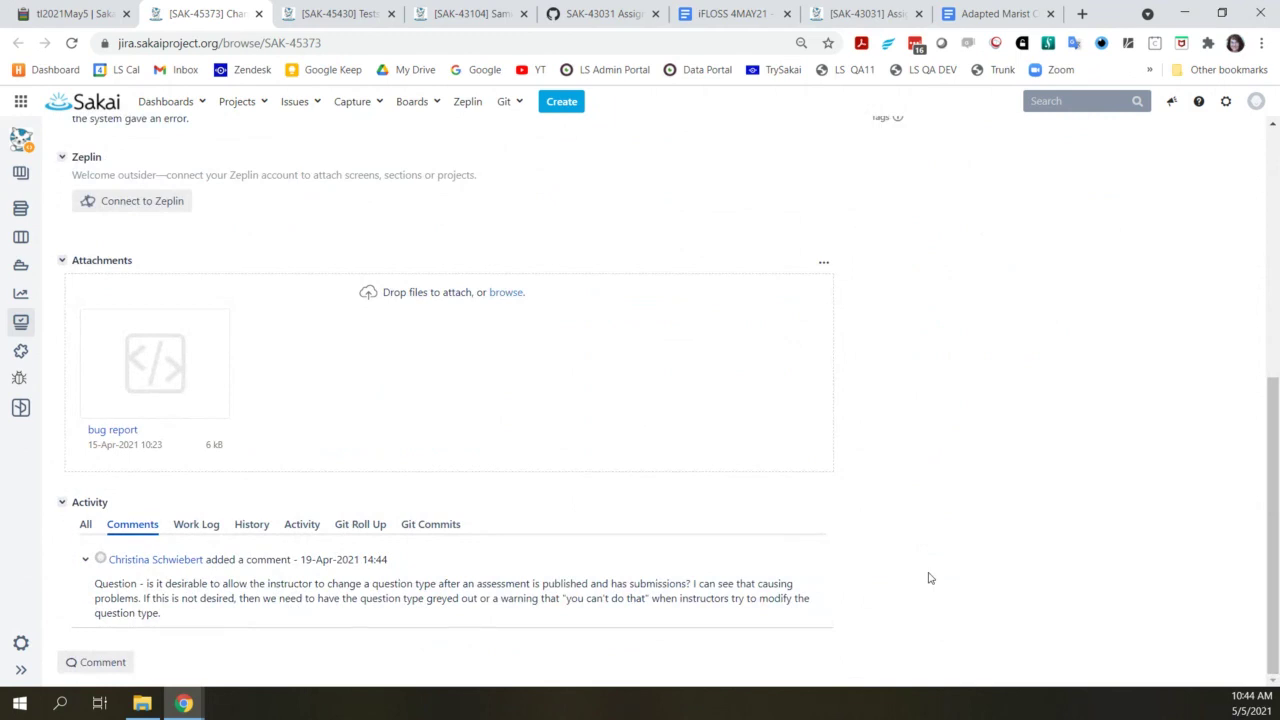
scroll(928, 578, "up", 3)
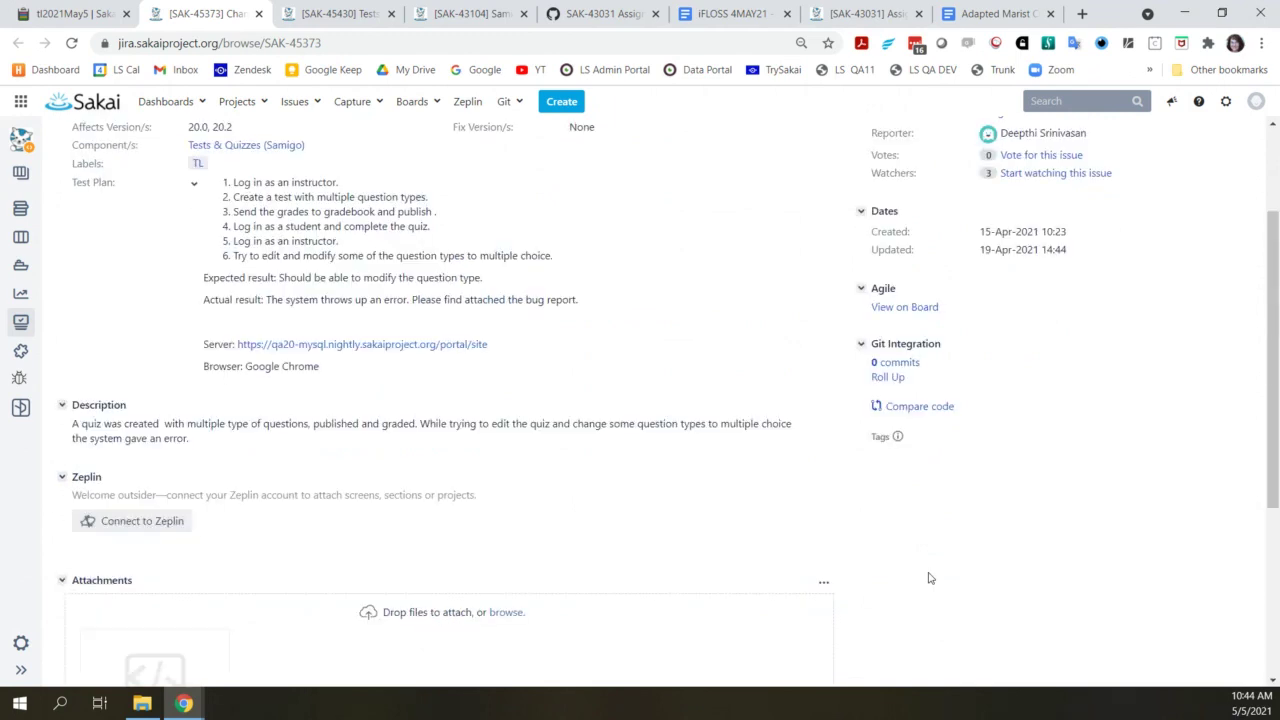
scroll(928, 578, "up", 2)
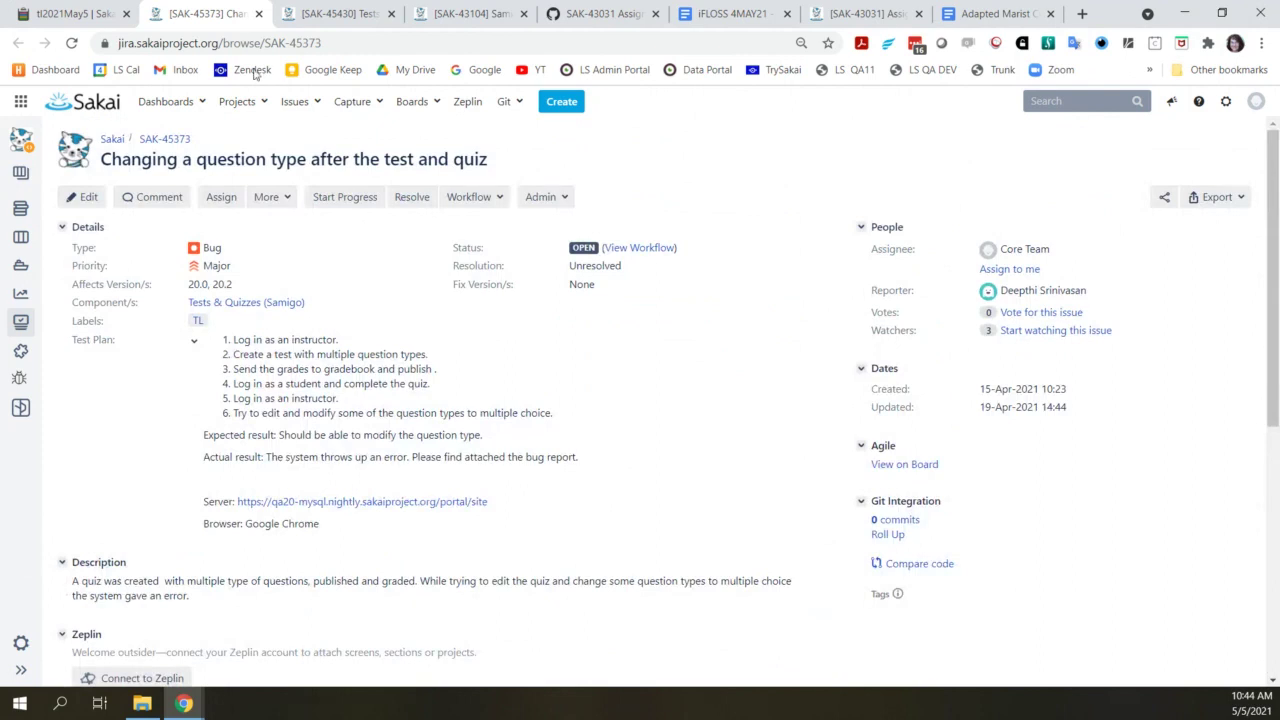
Note 'question type should not be modified, UI should not allow' beside SAK-45373, correcting typos
left_click(58, 19)
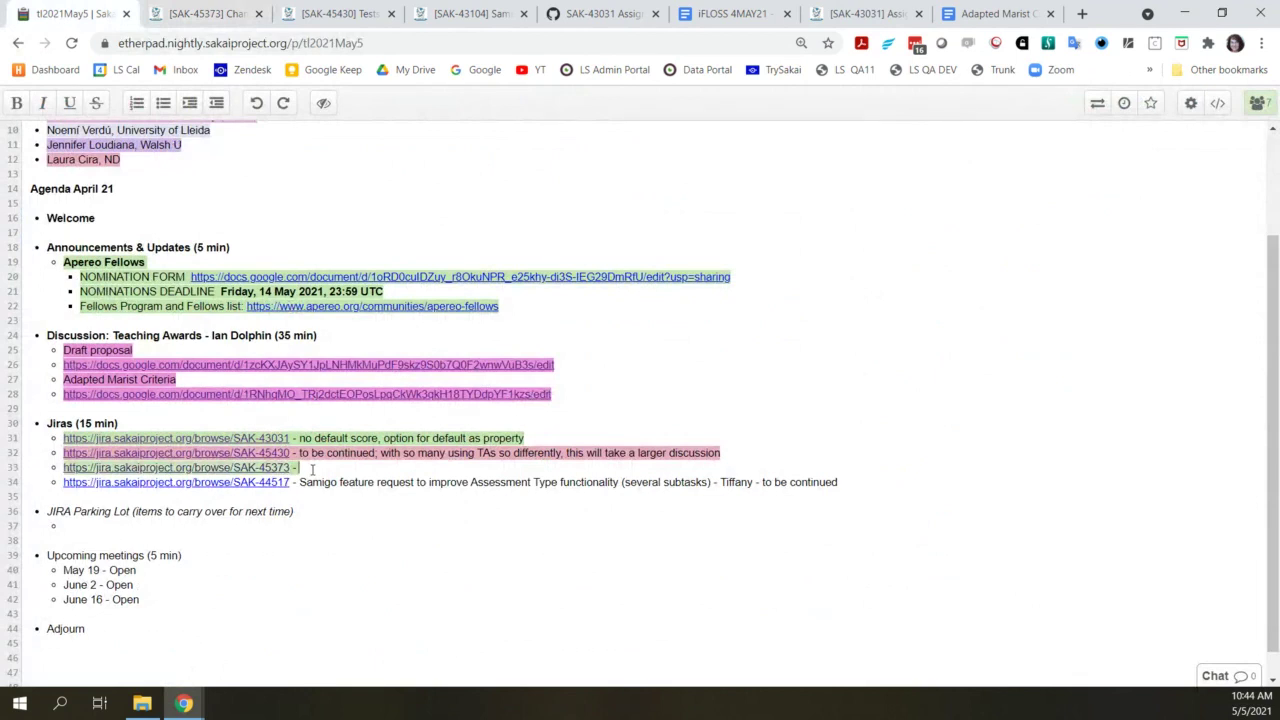
type("questions sh")
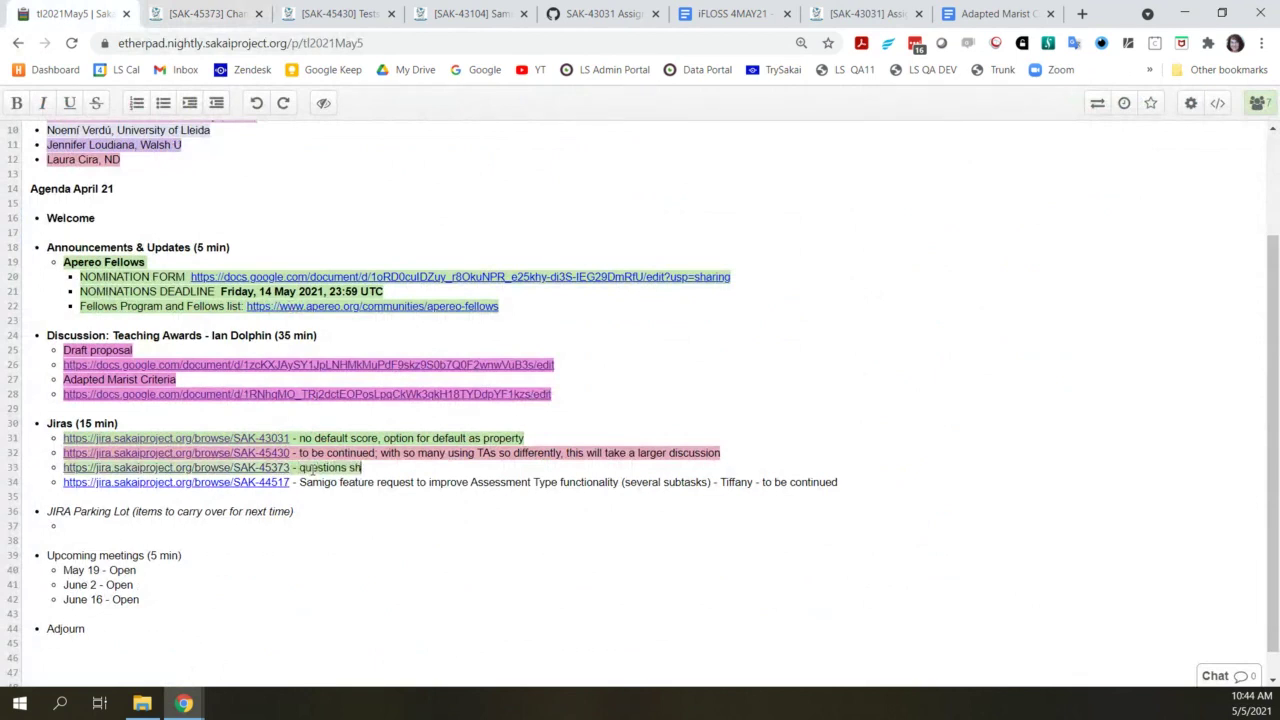
type("ould not be")
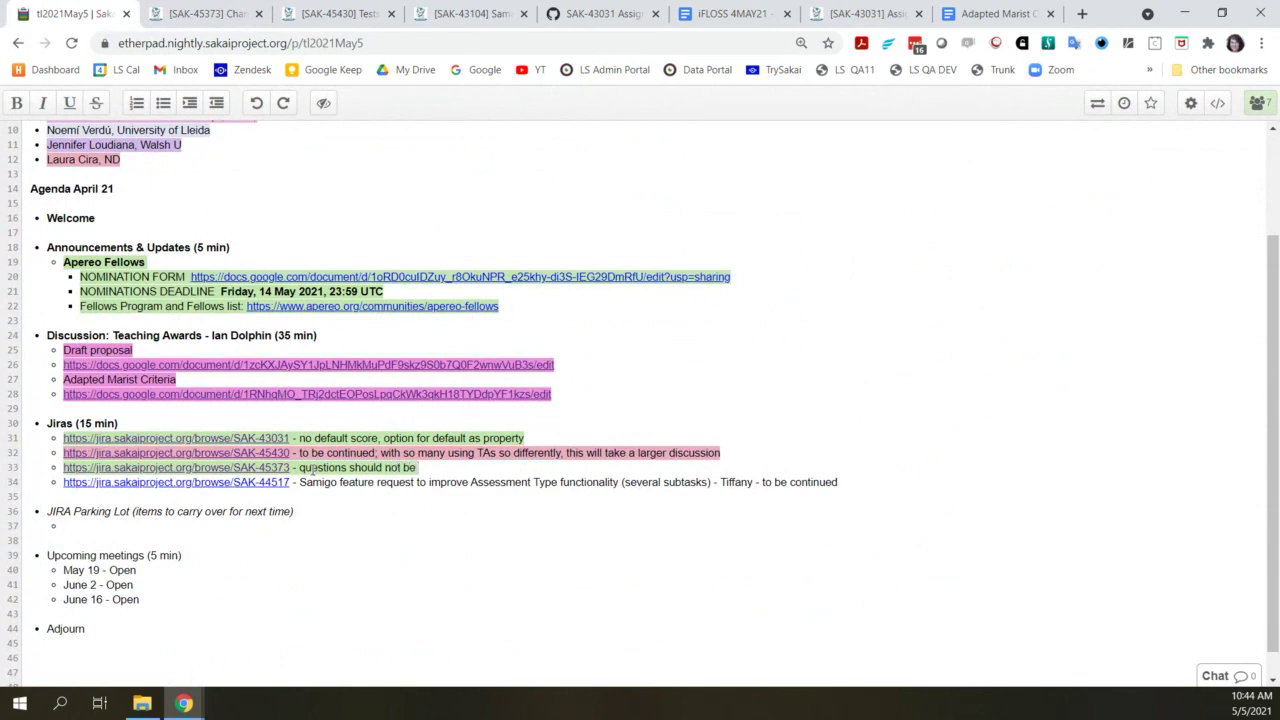
type(" modified")
key("ctrl+Left")
key("ctrl+Left")
key("BackSpace")
type("tye")
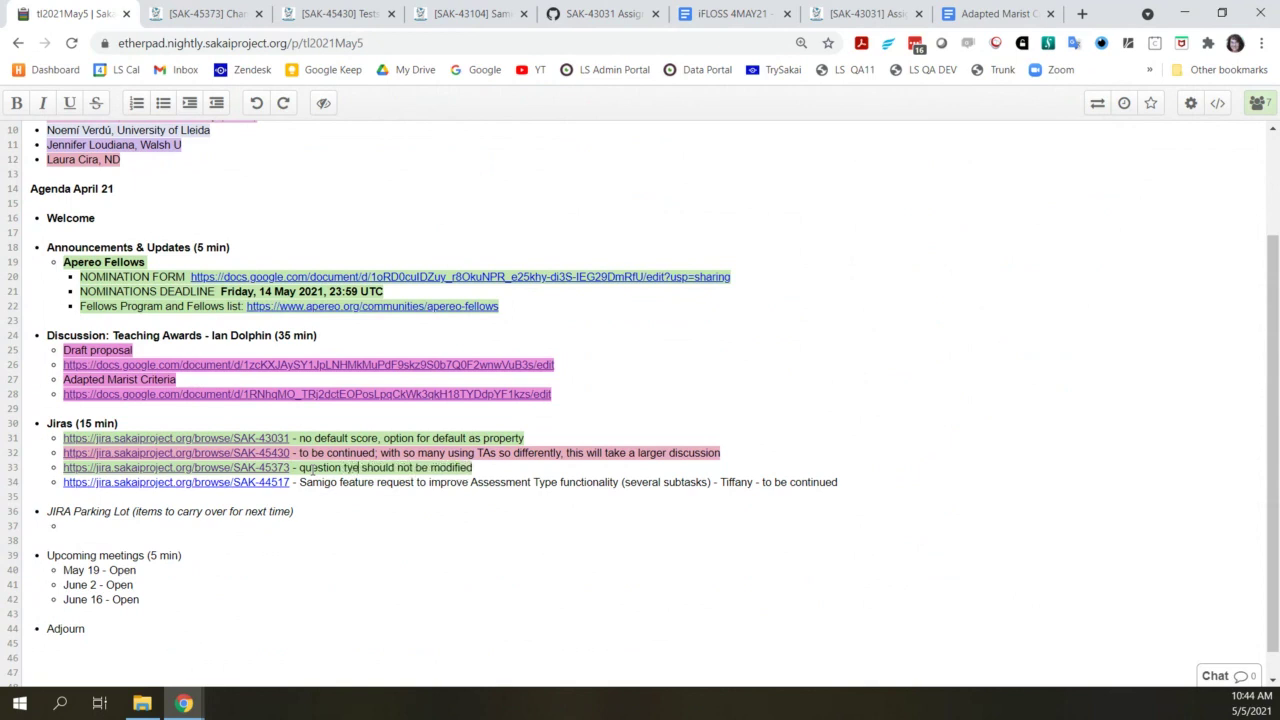
key("Left")
type("p")
key("Right")
key("Right")
key("Right")
key("Right")
key("Right")
key("Right")
key("Right")
key("Right")
key("Right")
key("Right")
key("Right")
key("Right")
key("Right")
key("Right")
key("Right")
key("Right")
key("Right")
key("Right")
key("Right")
key("Right")
key("Right")
key("Right")
key("Right")
key("Right")
type(", ")
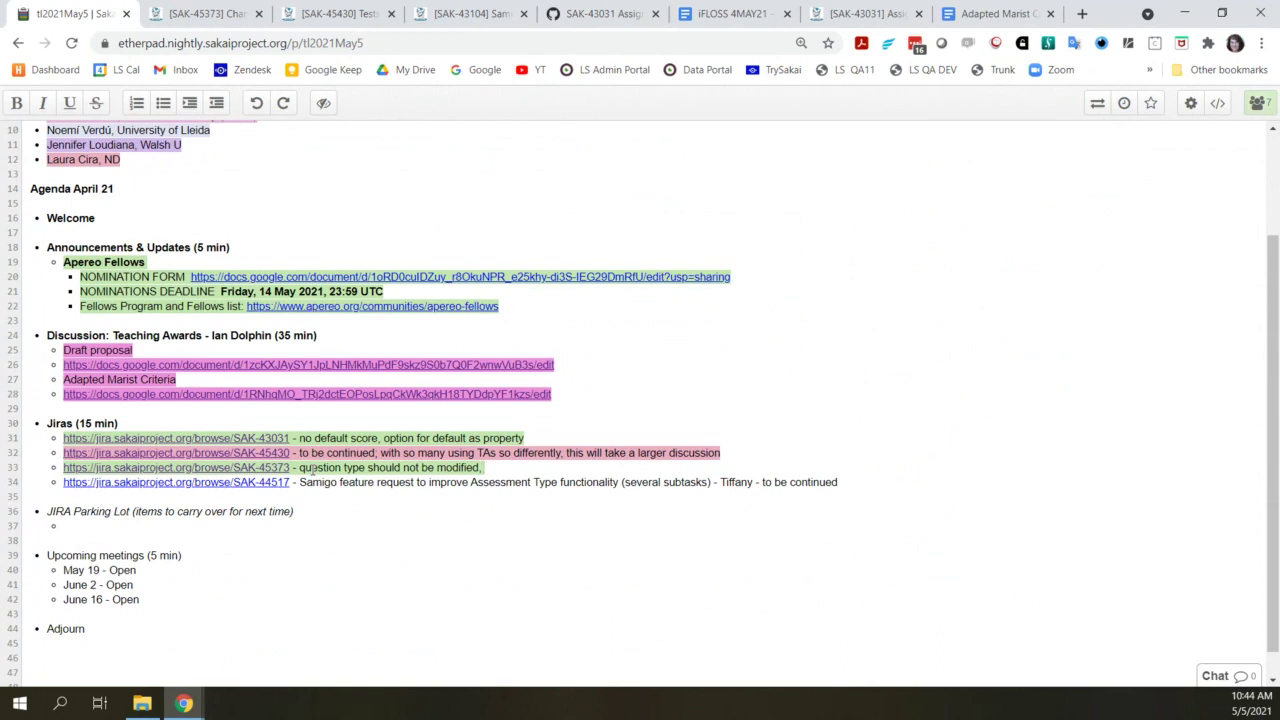
type("UI should not allow")
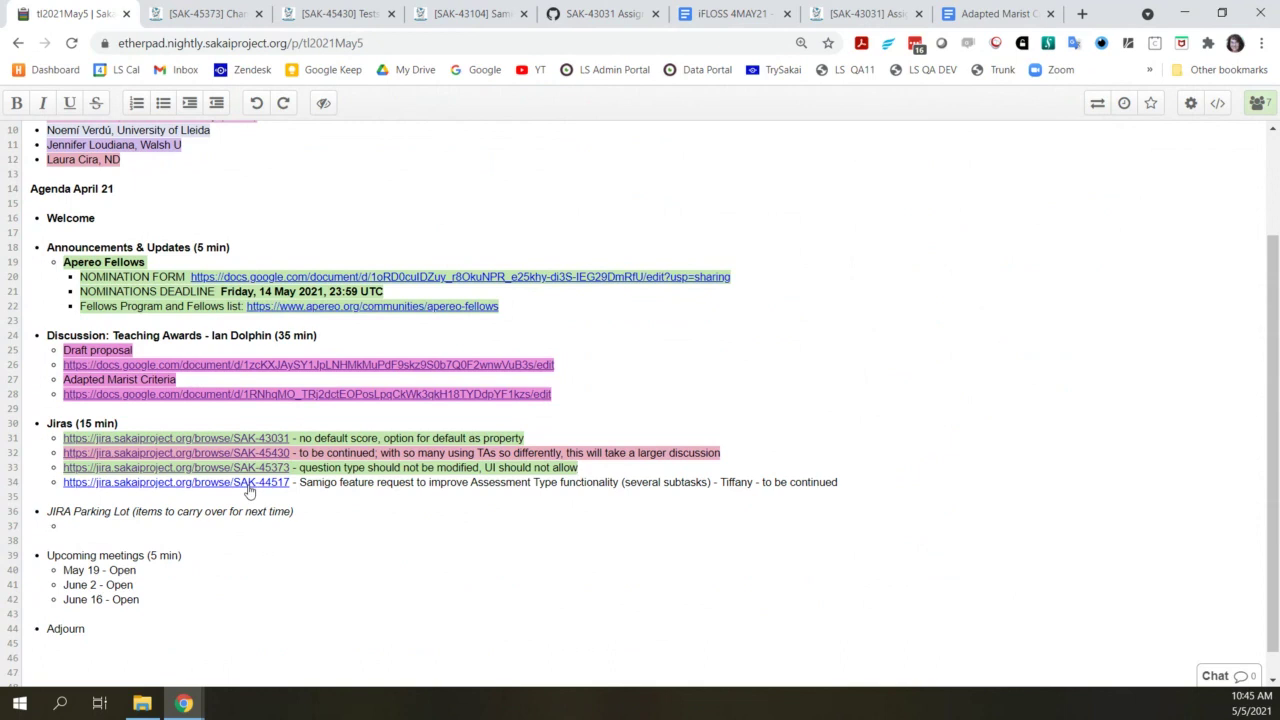
Open SAK-44517 from the agenda and look over its linked issues and Sub-Tasks
left_click(250, 490)
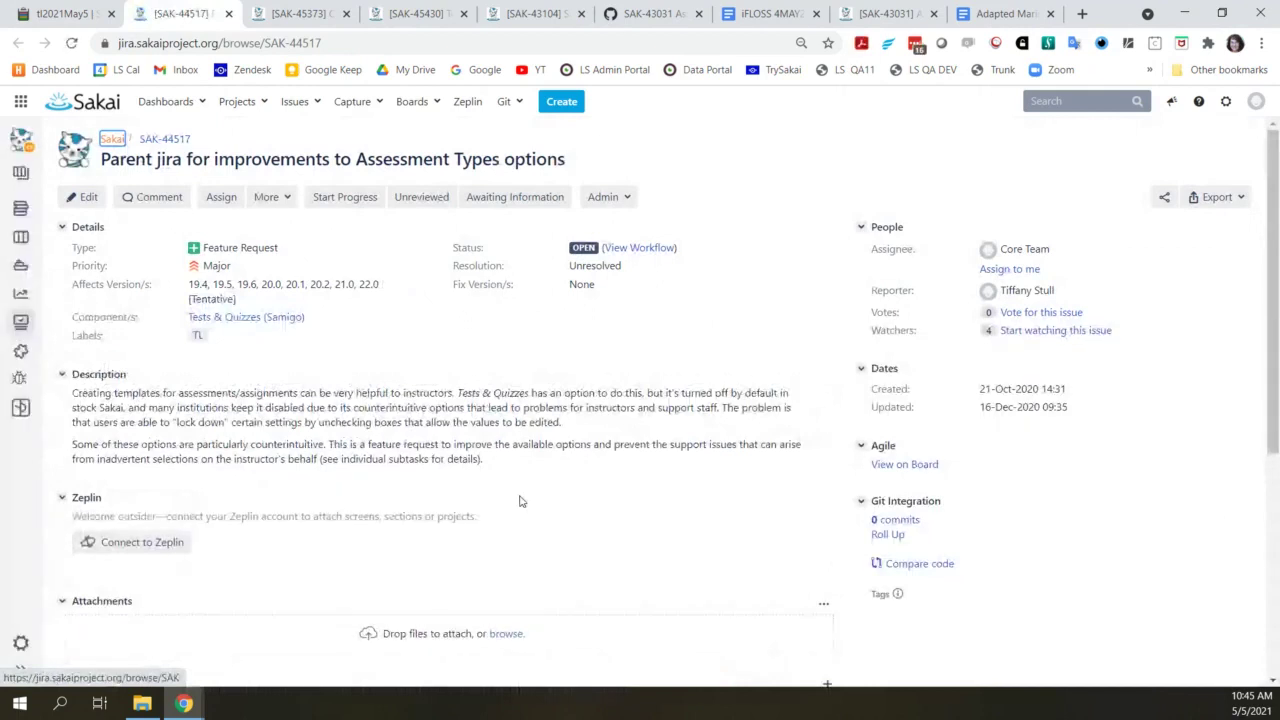
scroll(519, 501, "down", 1)
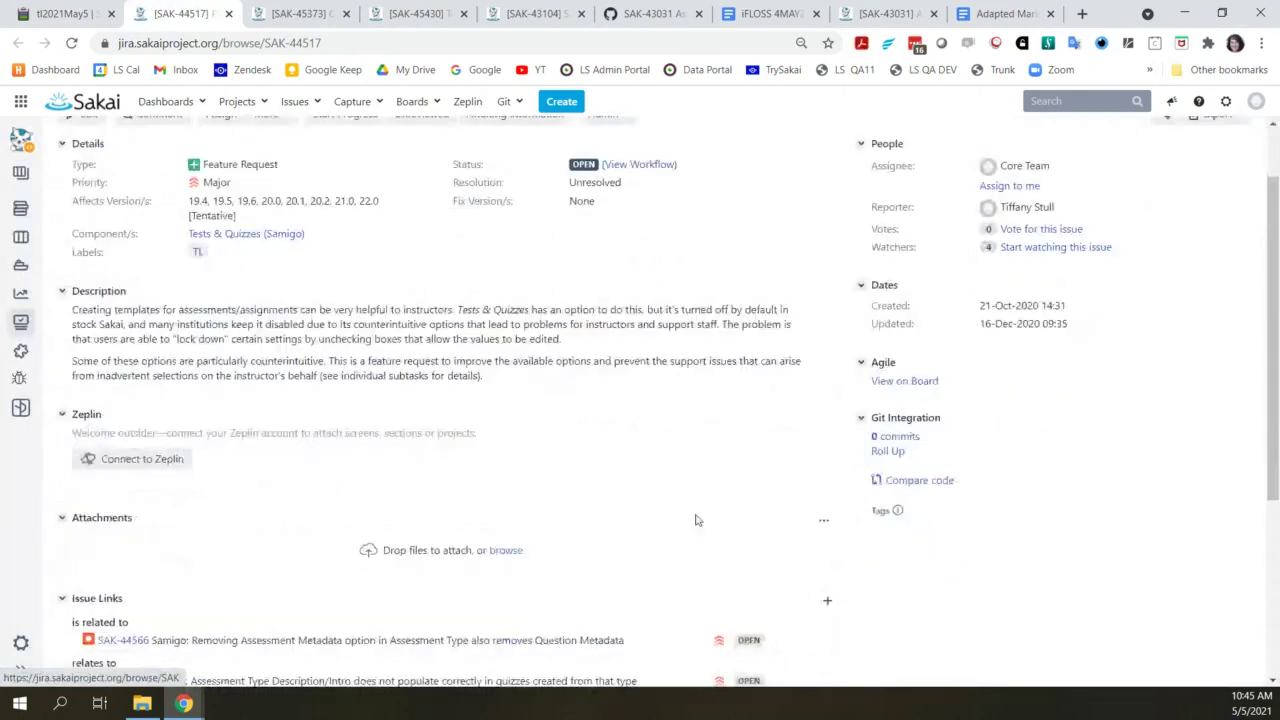
scroll(826, 566, "down", 3)
scroll(962, 597, "up", 3)
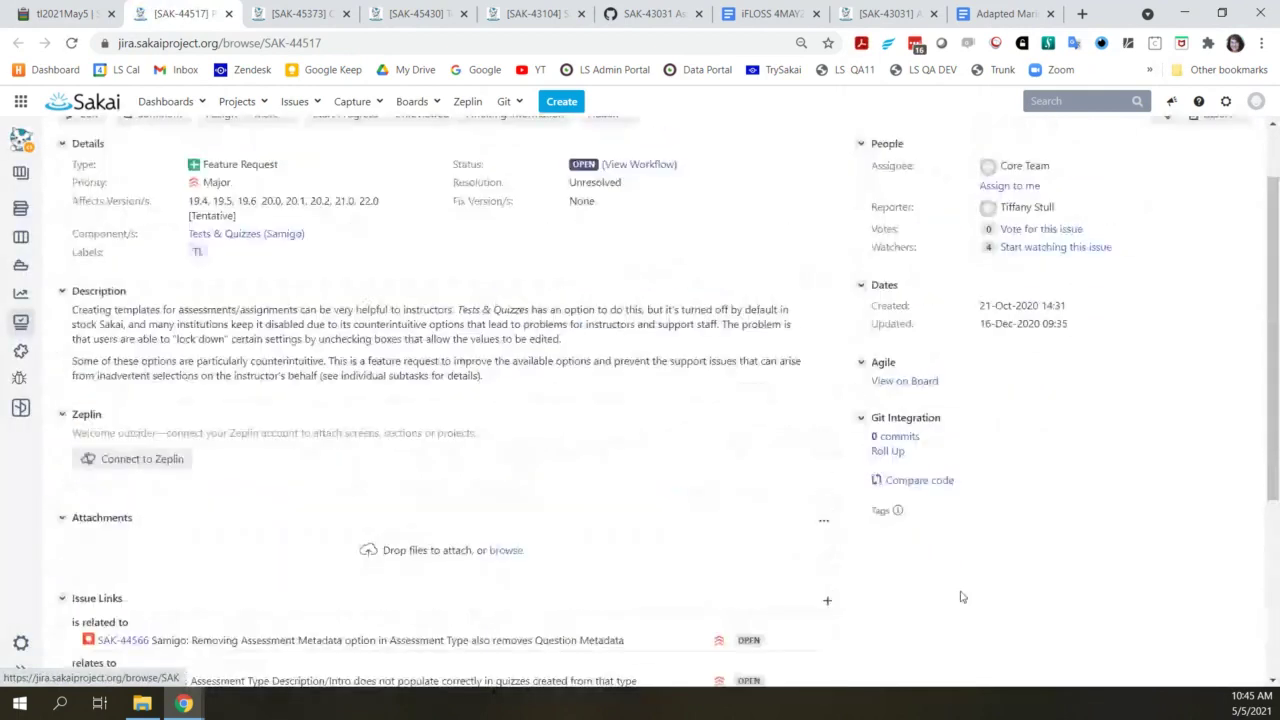
scroll(820, 580, "up", 1)
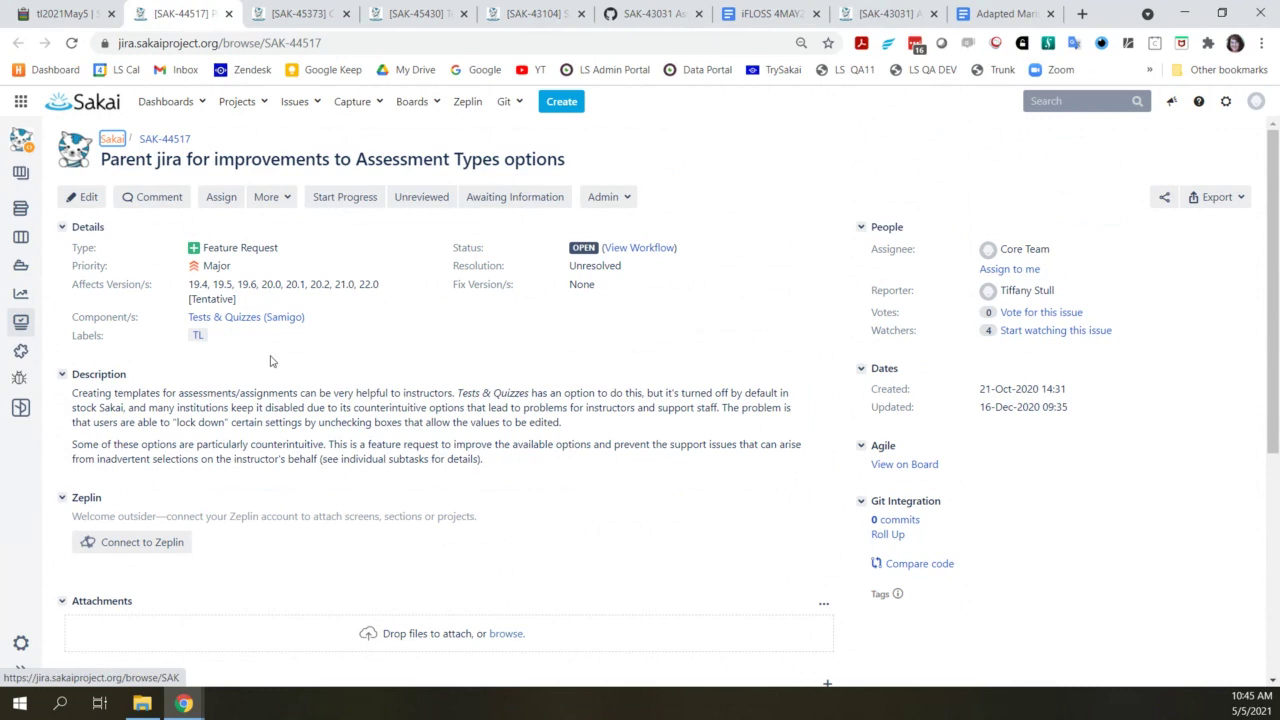
scroll(668, 530, "down", 3)
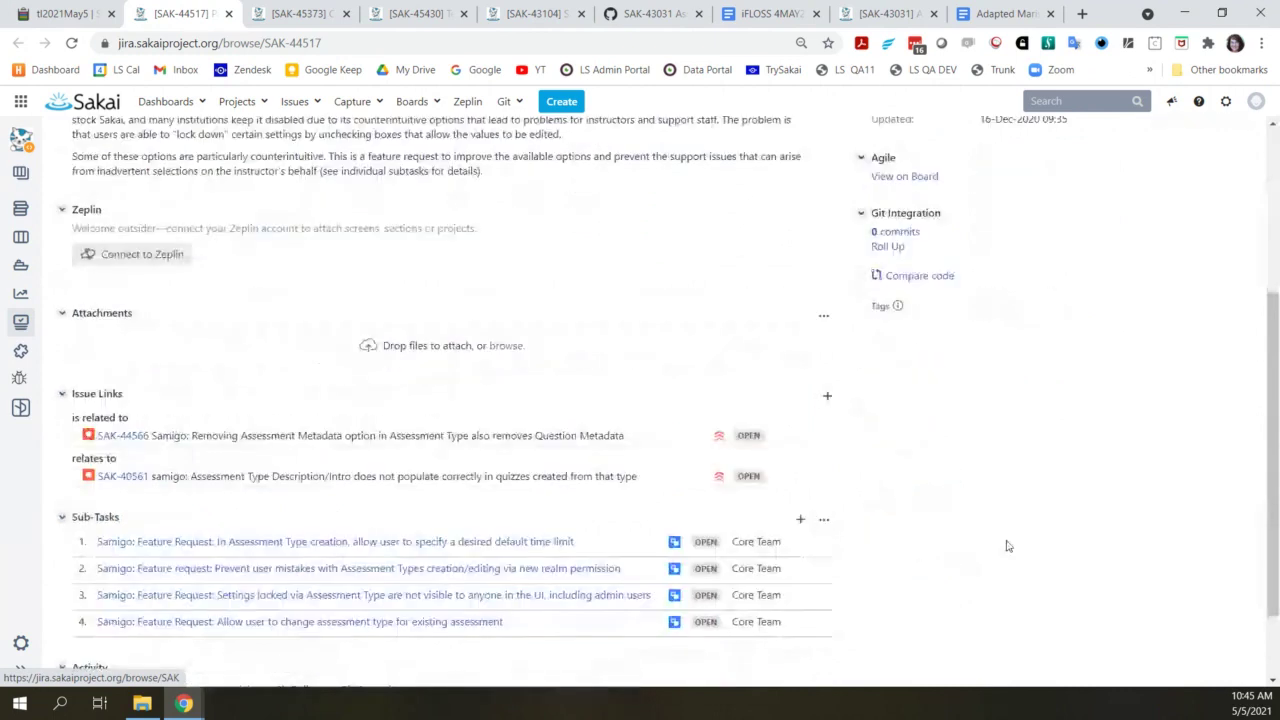
scroll(1008, 545, "down", 1)
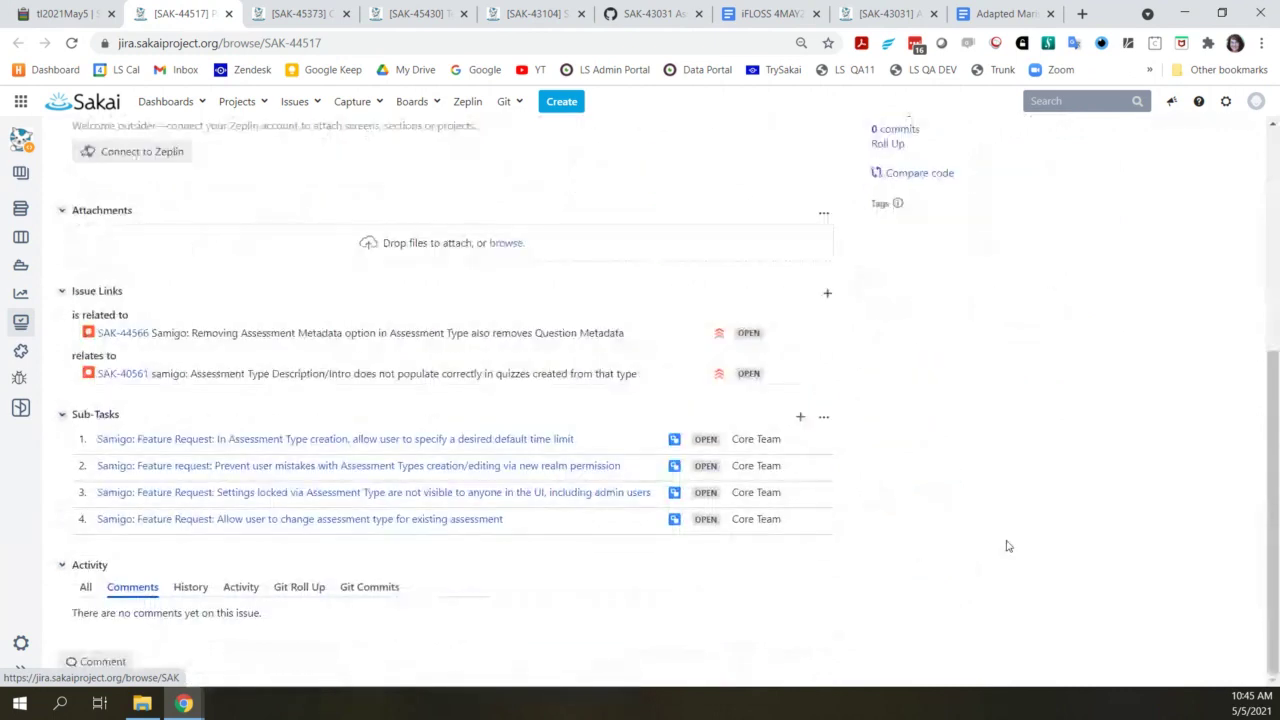
scroll(1008, 545, "up", 4)
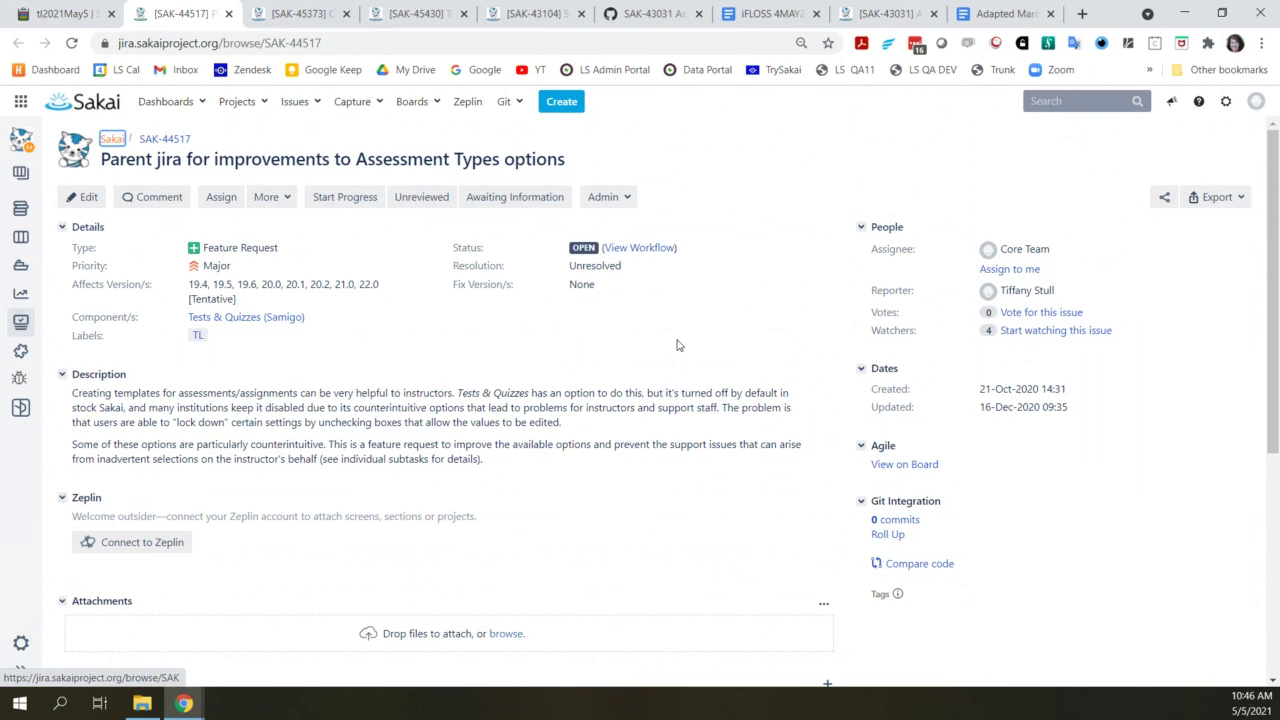
Cut the SAK-44517 line from the Jiras list and paste it under JIRA Parking Lot
left_click(79, 18)
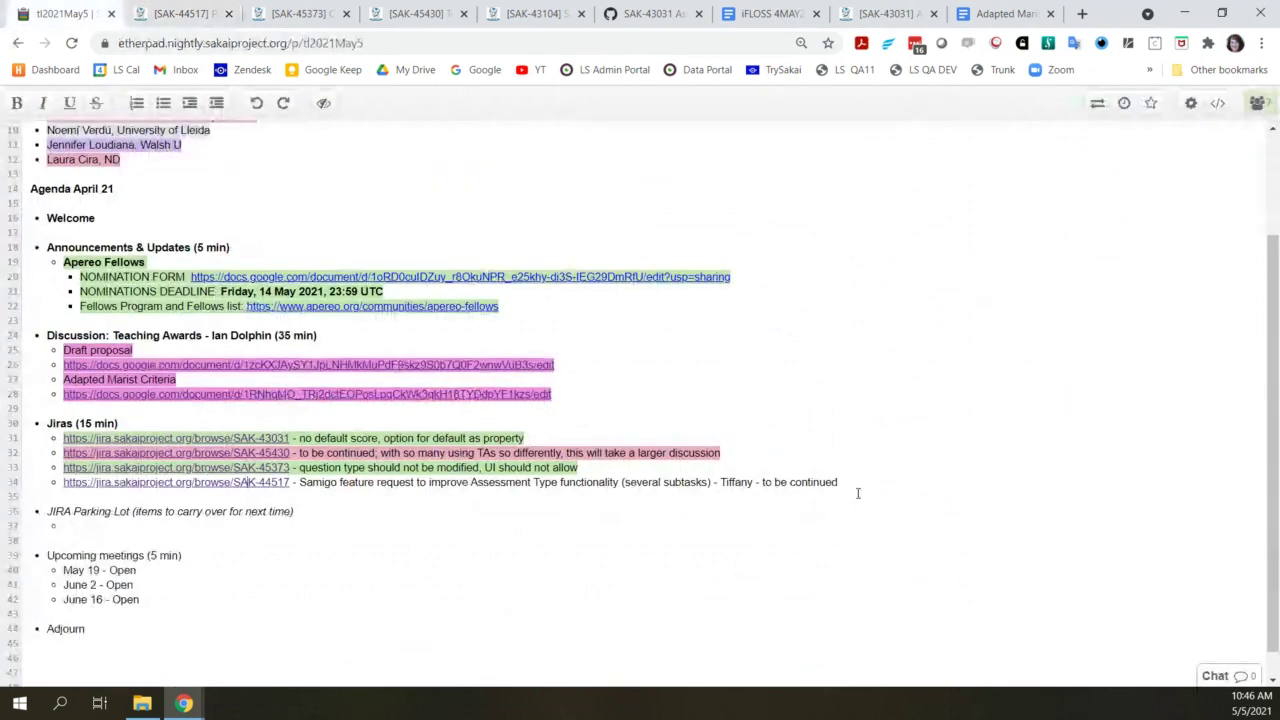
left_click_drag(860, 483, 114, 484)
left_click(60, 490)
triple_click(58, 490)
key("ctrl+c")
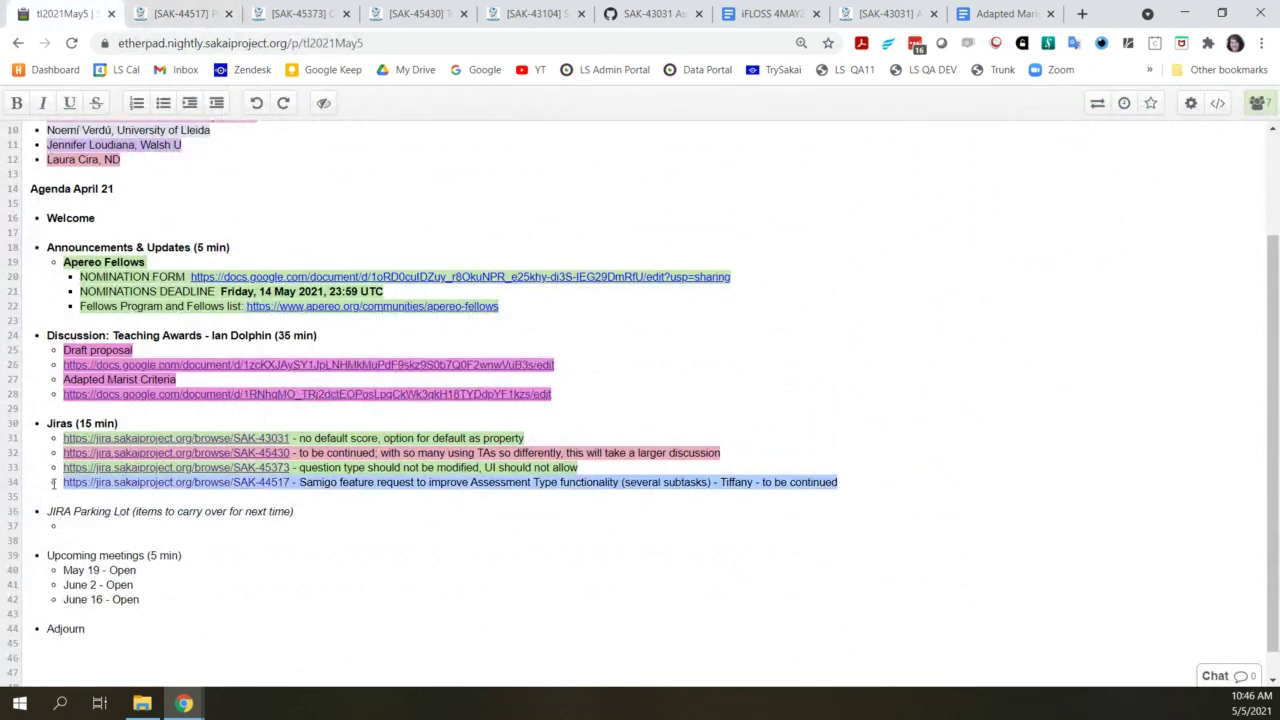
key("BackSpace")
left_click(84, 532)
key("ctrl+v")
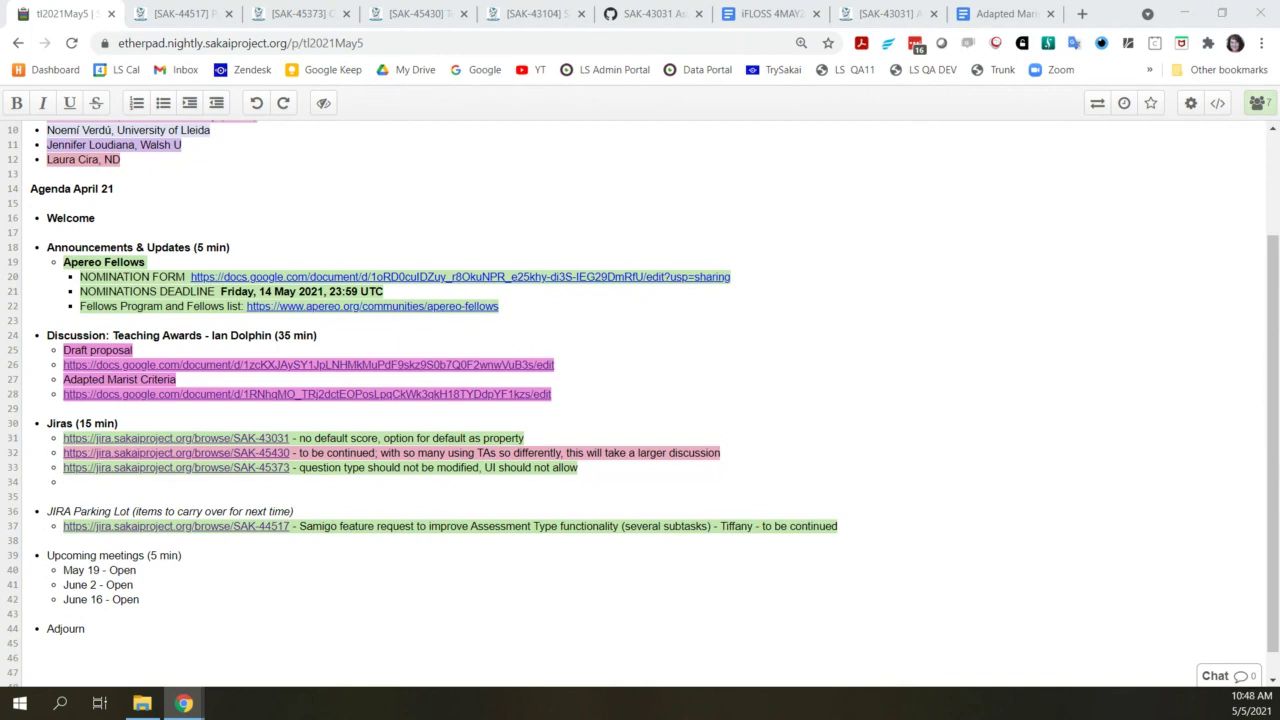
left_click(172, 569)
Add ' - Rubricspalooza' after 'May 19 - Open' in the agenda, correcting the typo
type("- ")
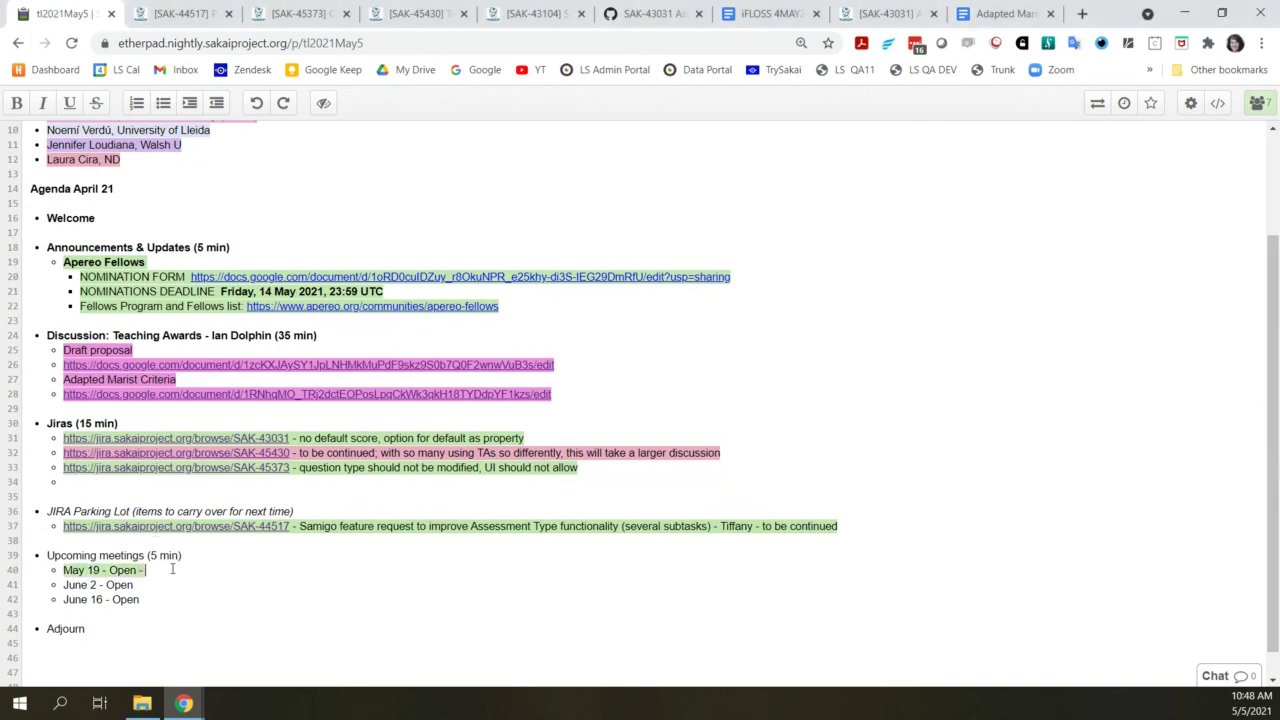
type("Rubricspaloo")
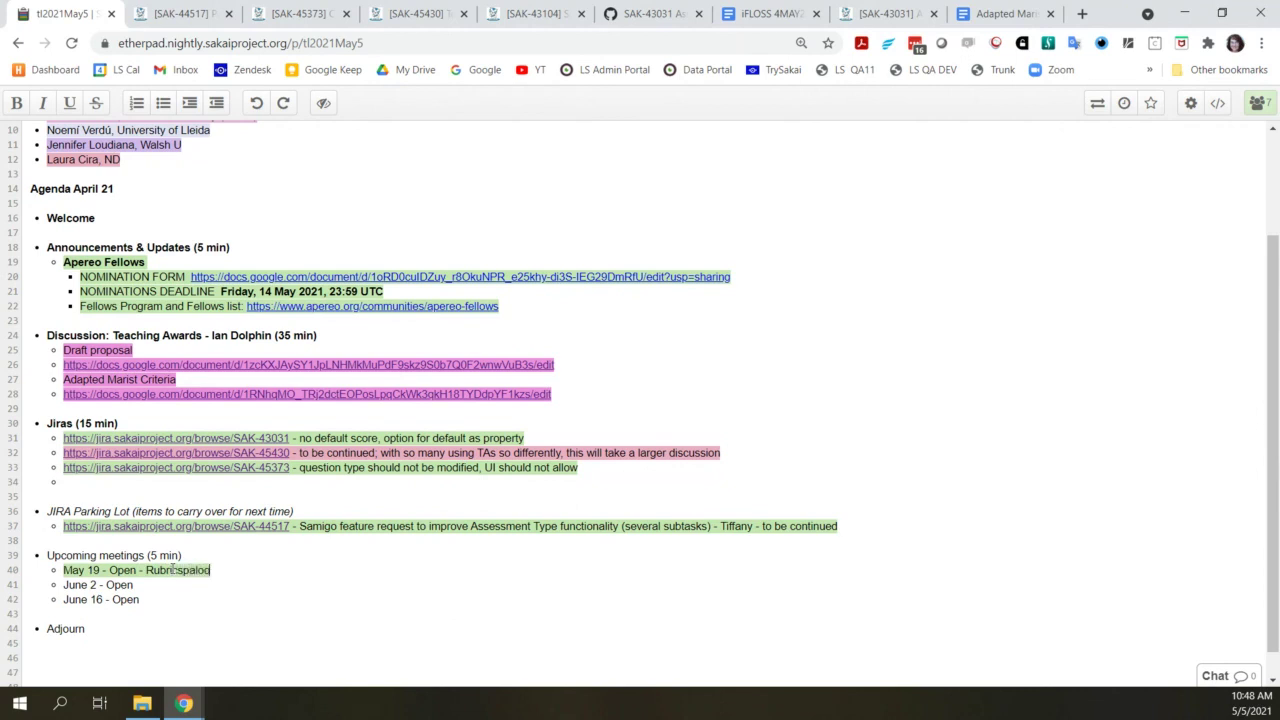
type("s")
key("BackSpace")
type("za")
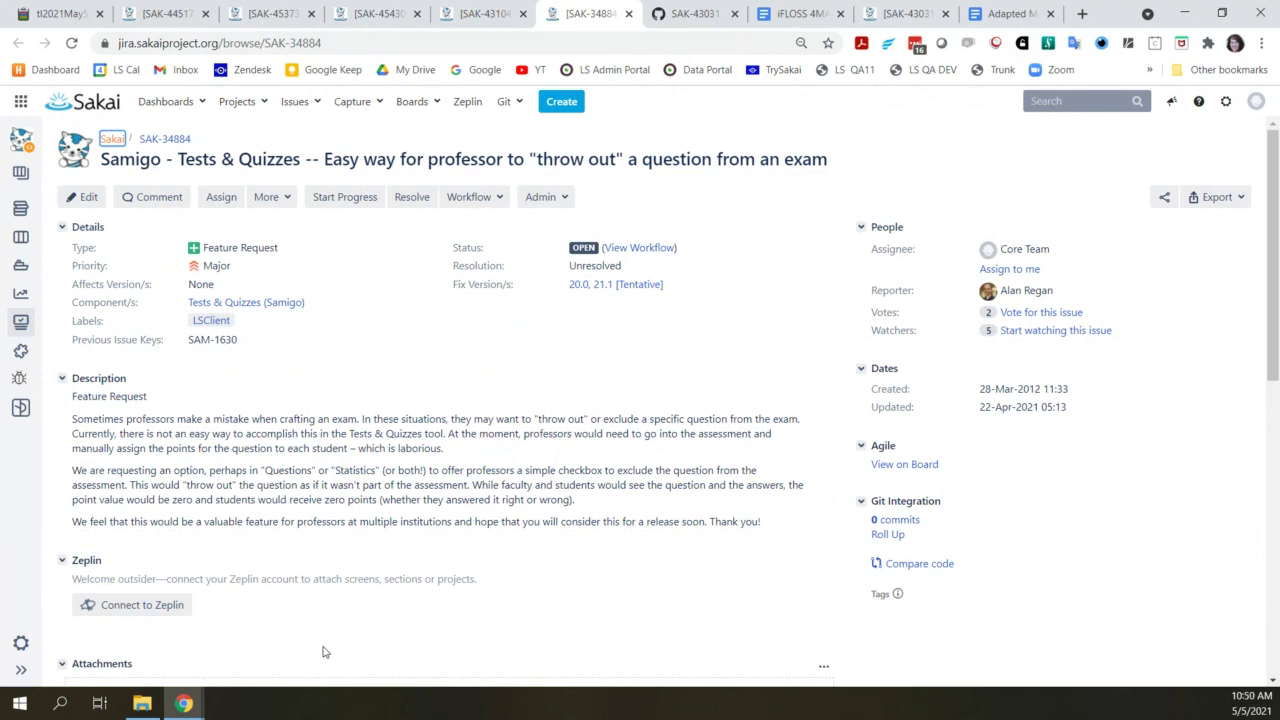
scroll(322, 652, "down", 2)
scroll(322, 652, "down", 2)
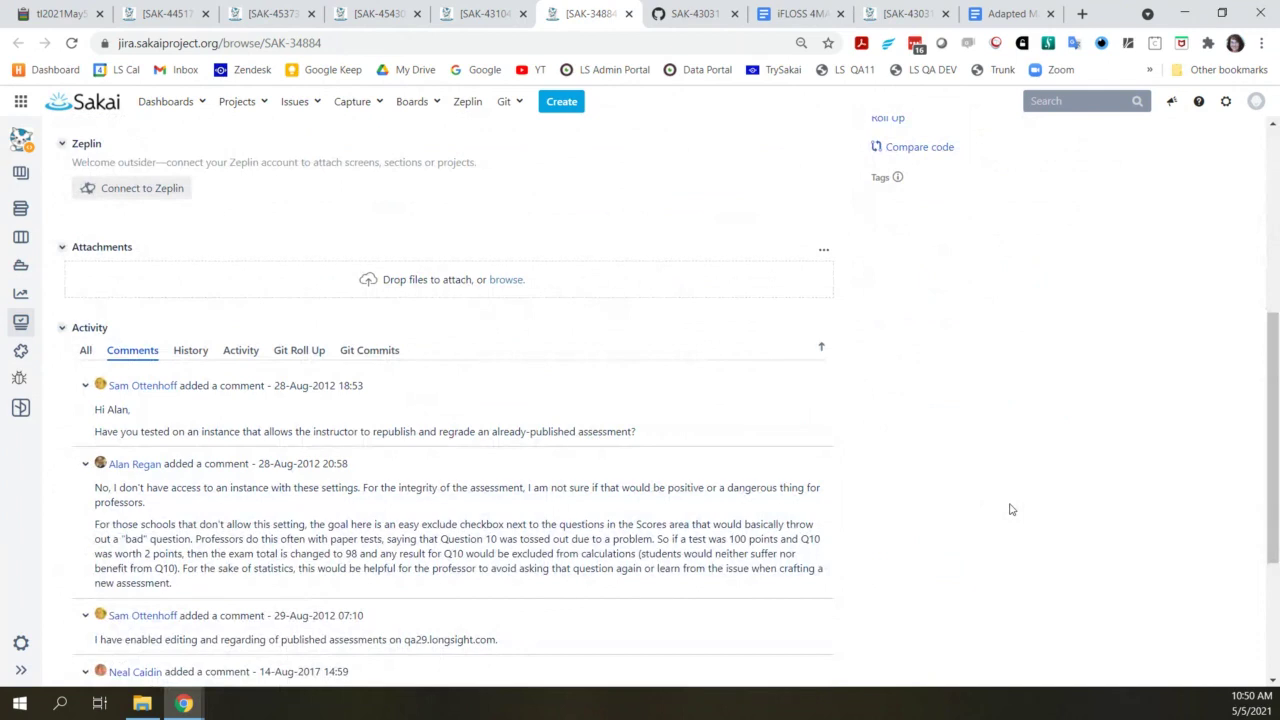
scroll(1010, 509, "down", 2)
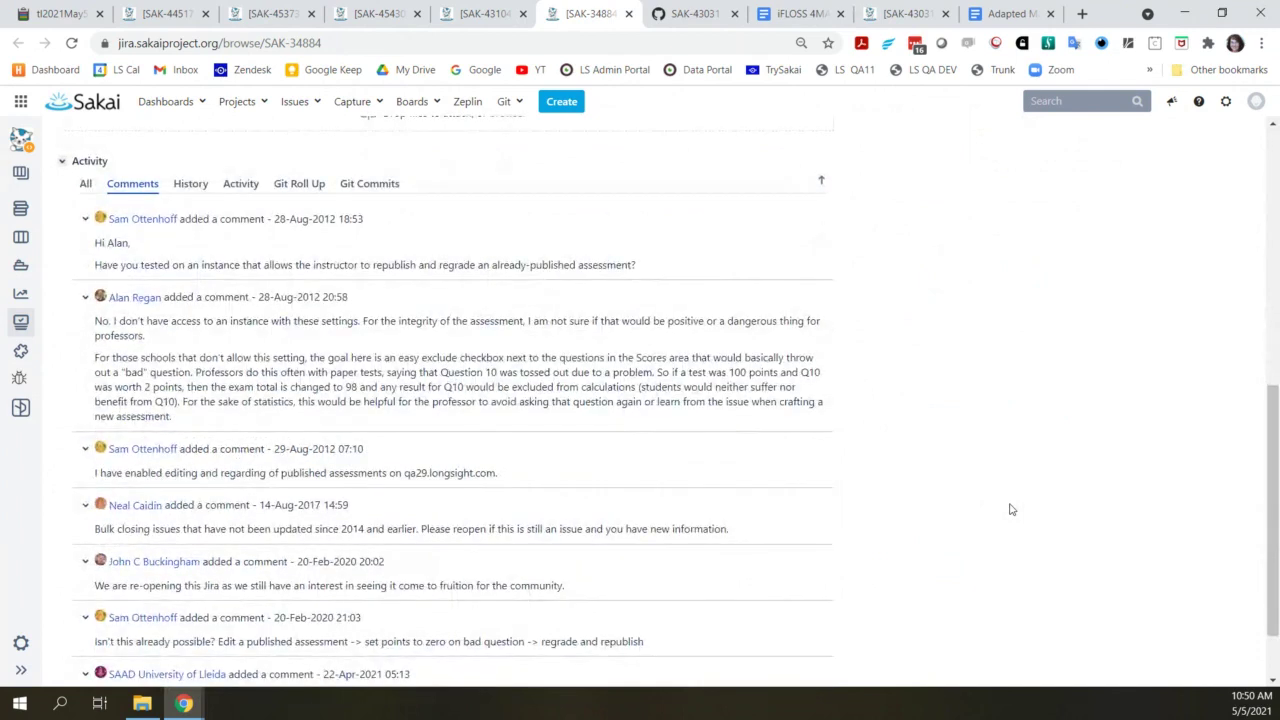
scroll(1010, 509, "down", 1)
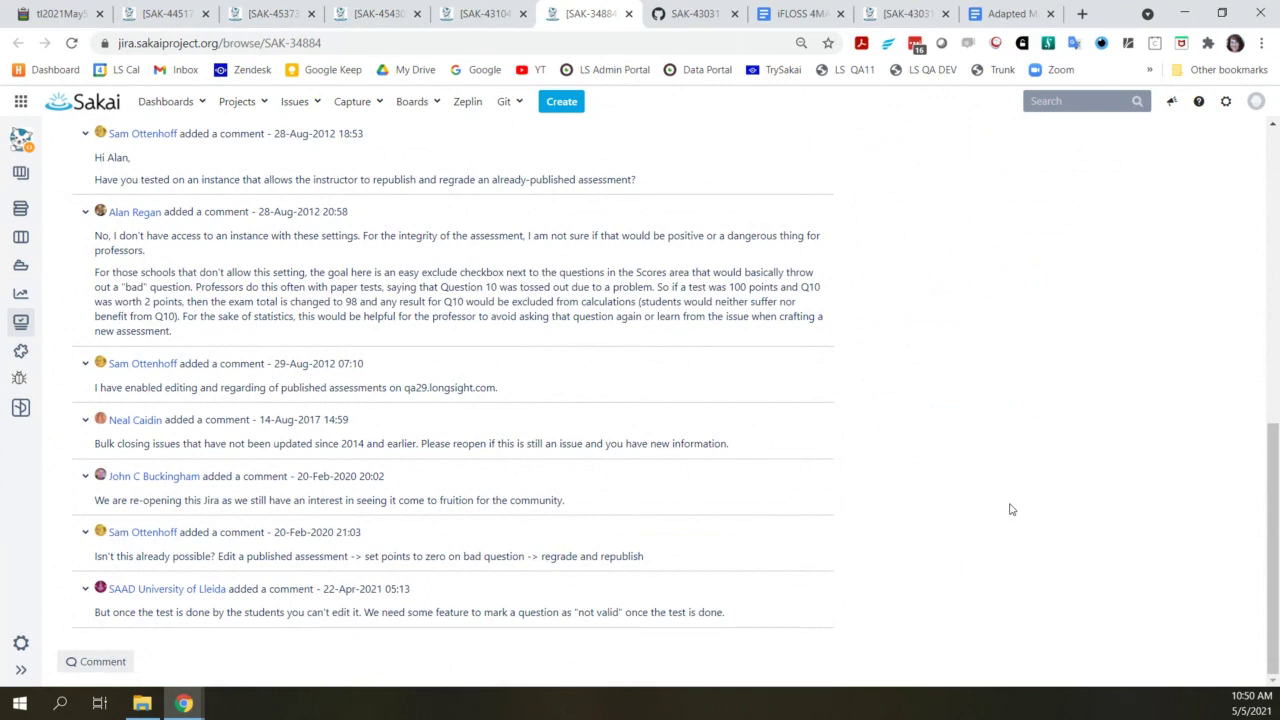
scroll(1010, 510, "up", 3)
scroll(1010, 510, "up", 3)
scroll(1010, 510, "up", 1)
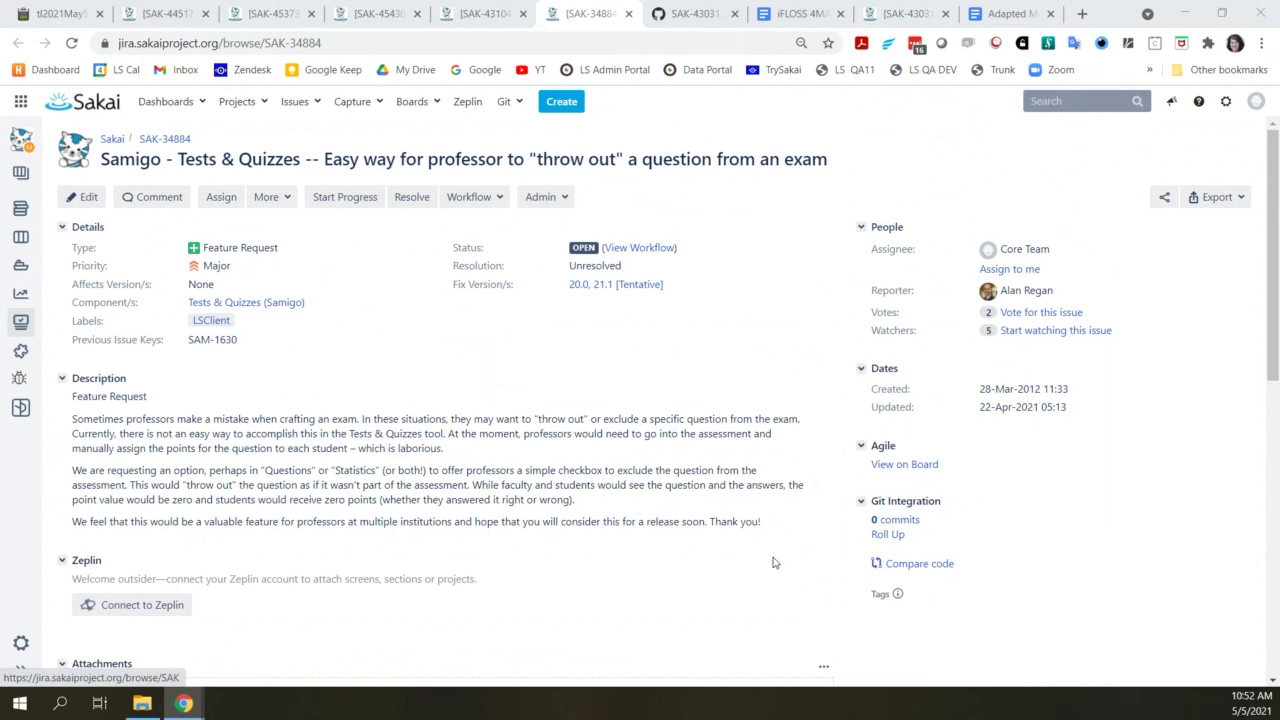
Scroll through SAK-34884's description about excluding an exam question from scoring
scroll(977, 512, "down", 3)
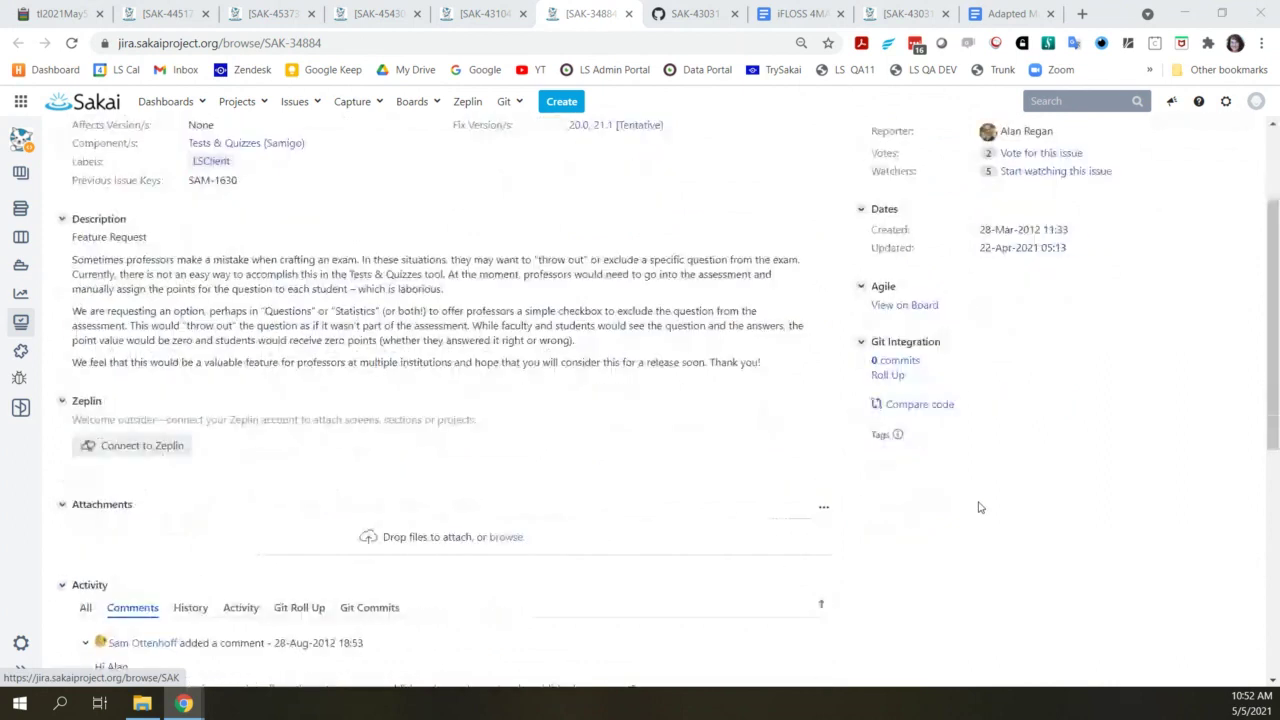
scroll(979, 507, "down", 5)
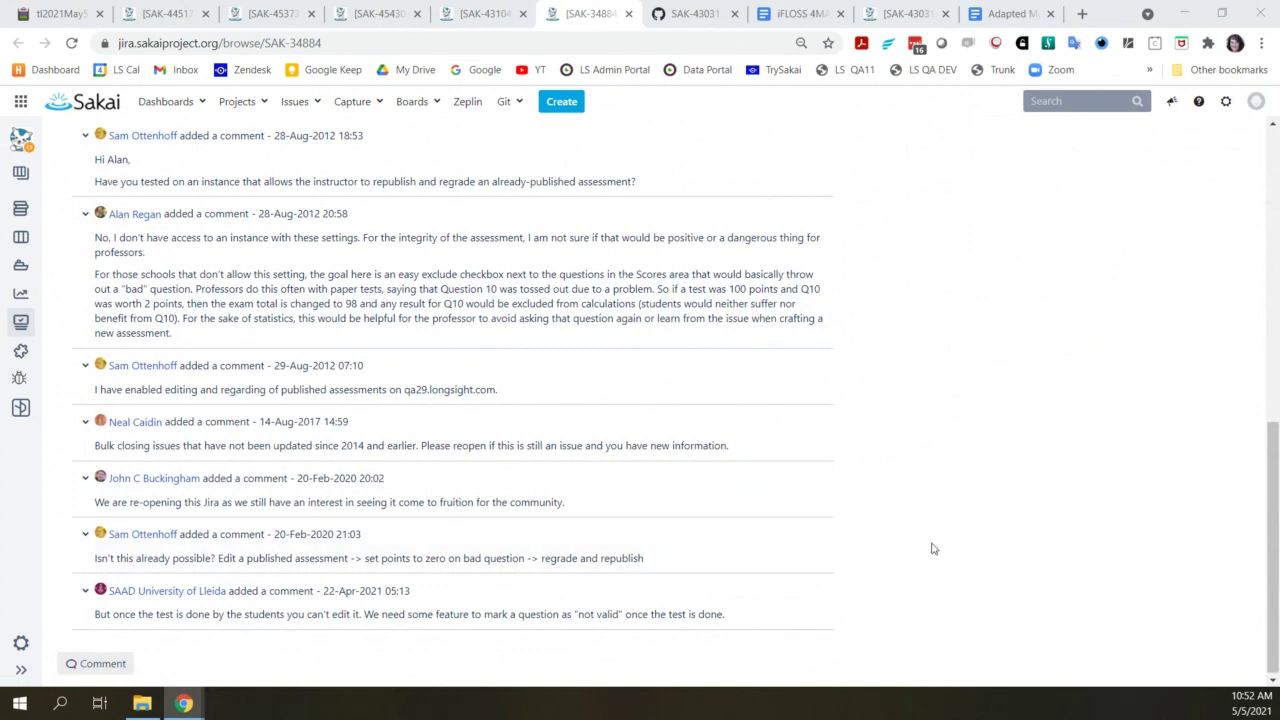
scroll(933, 548, "up", 1)
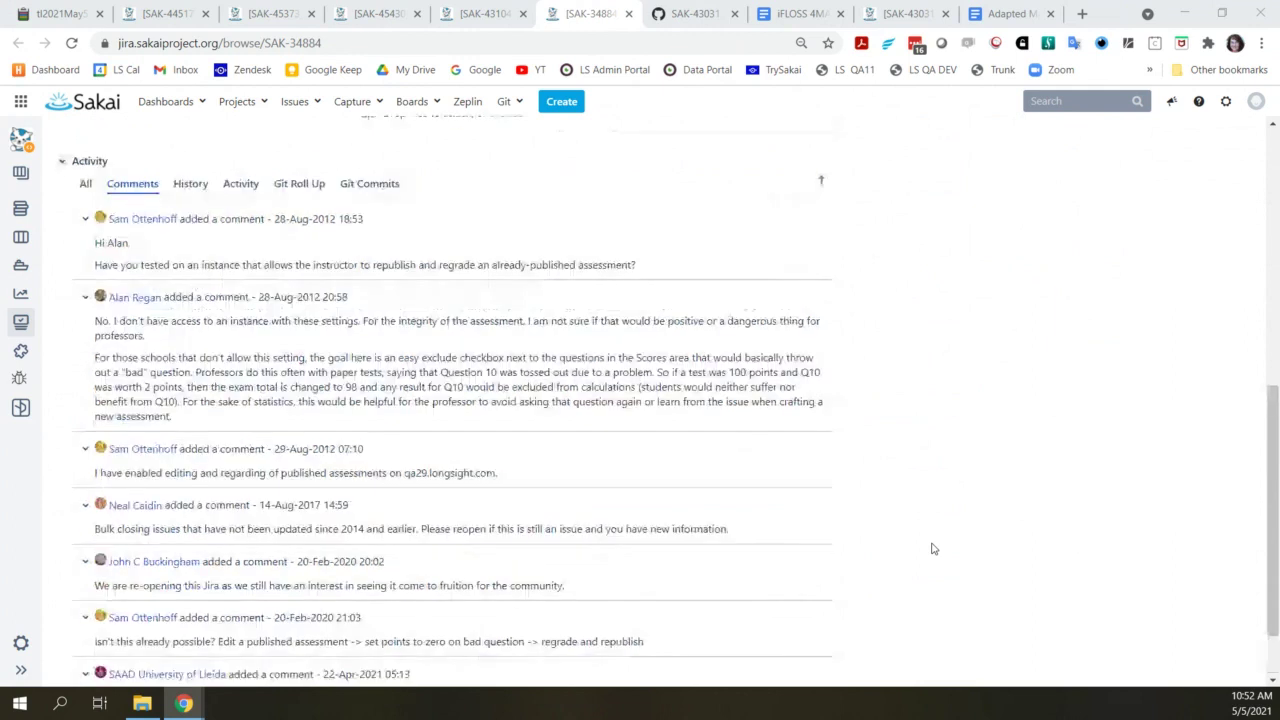
scroll(945, 585, "up", 6)
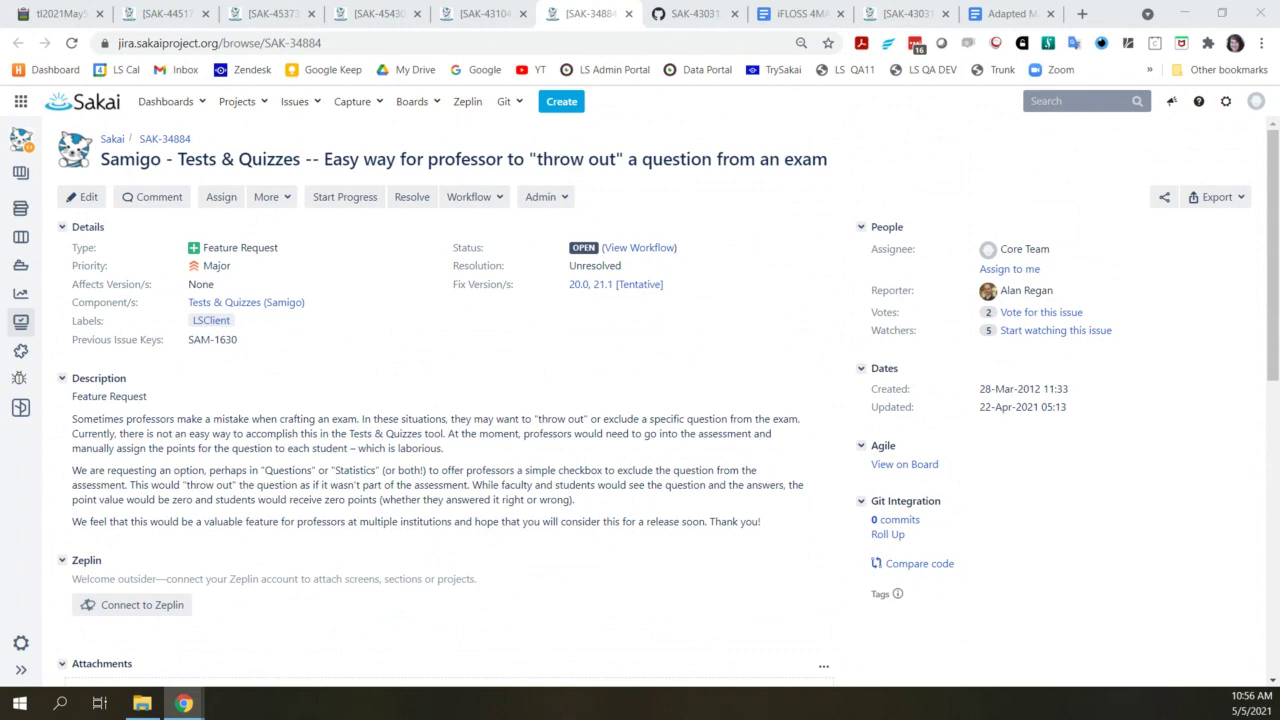
Switch back to the Etherpad meeting agenda tab
left_click(68, 14)
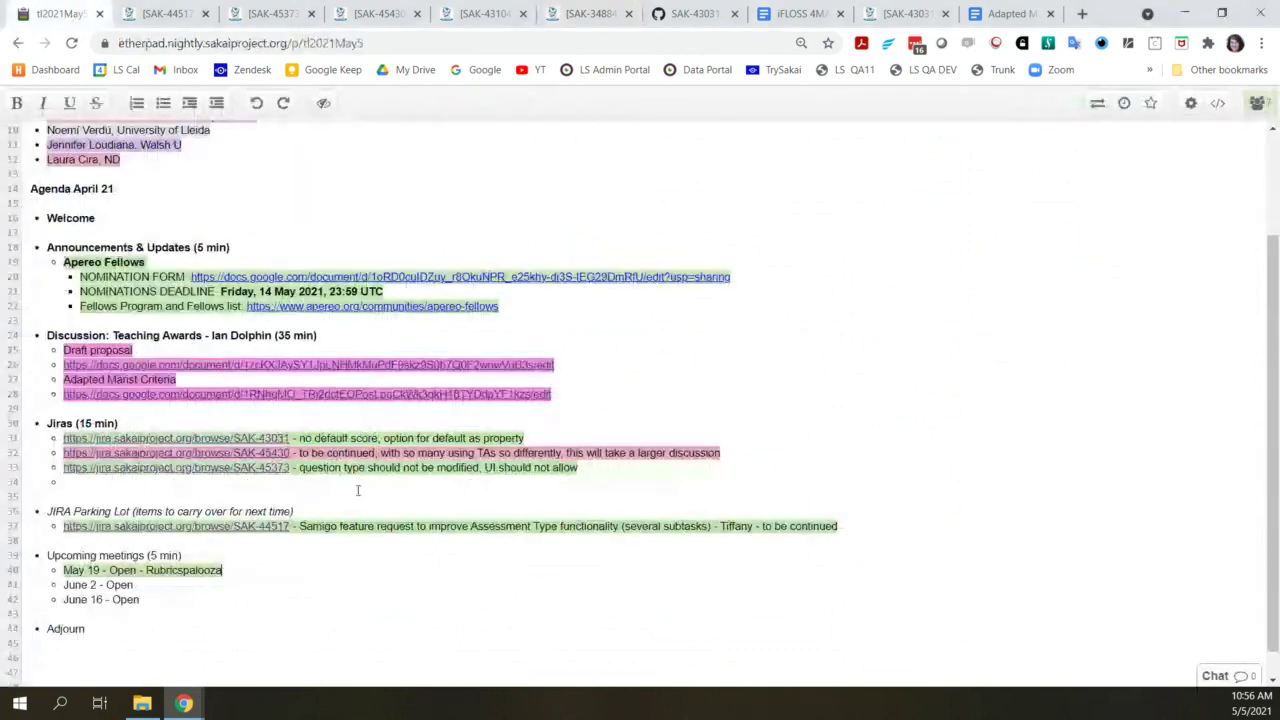